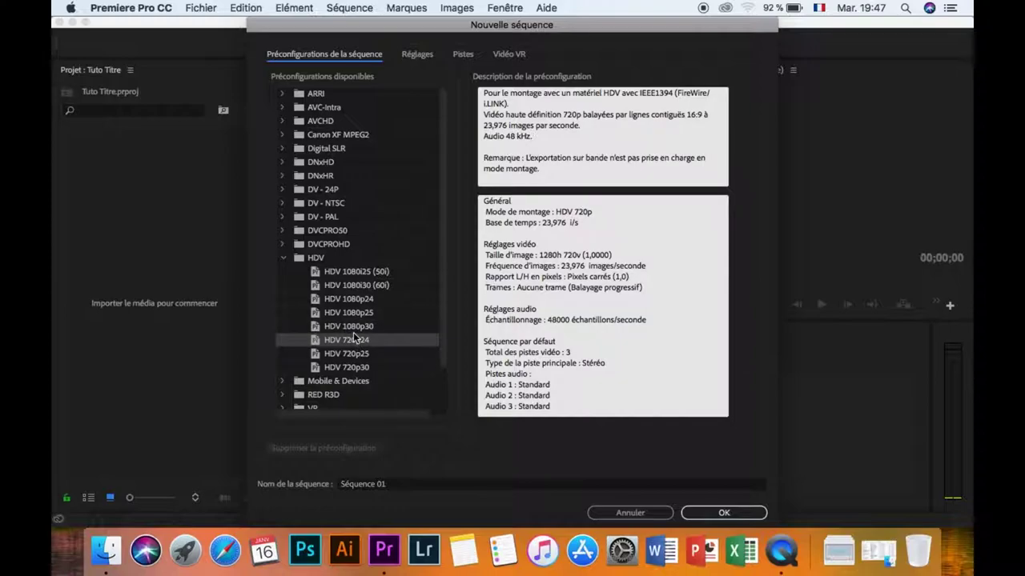
# - Create a new sequence using the HDV 1080p30 preset
pyautogui.click(353, 330)
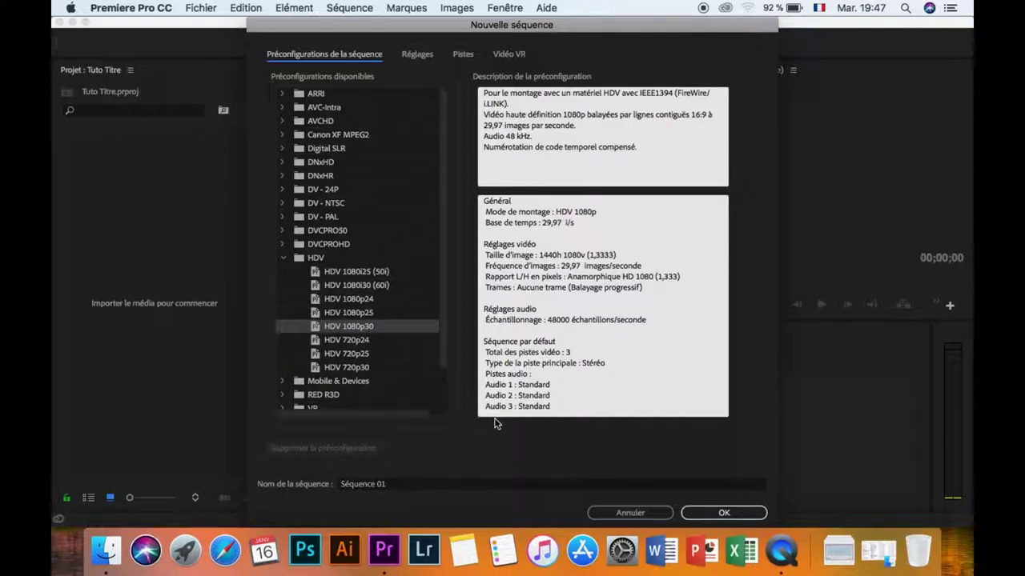
pyautogui.click(704, 507)
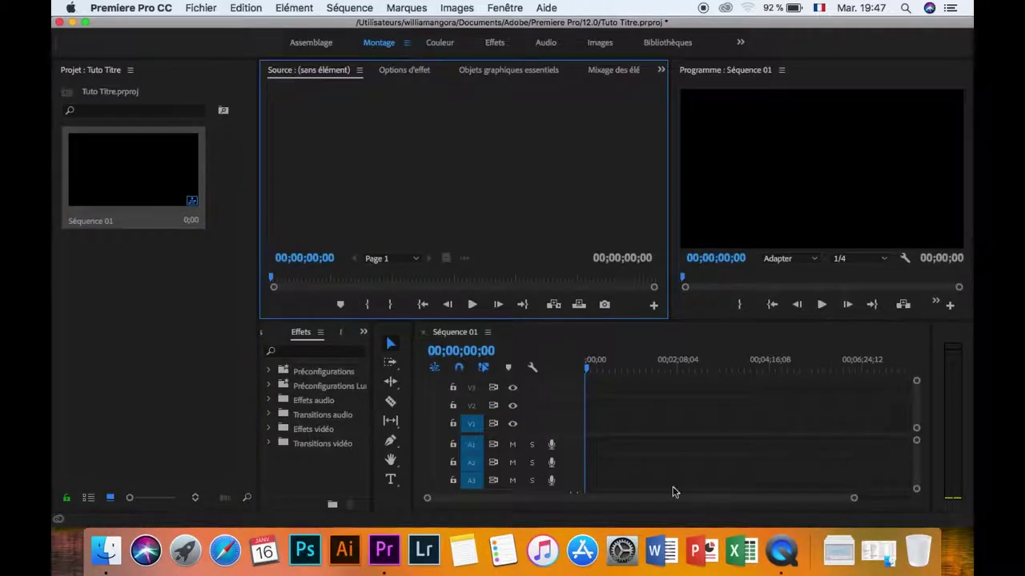
pyautogui.click(179, 386)
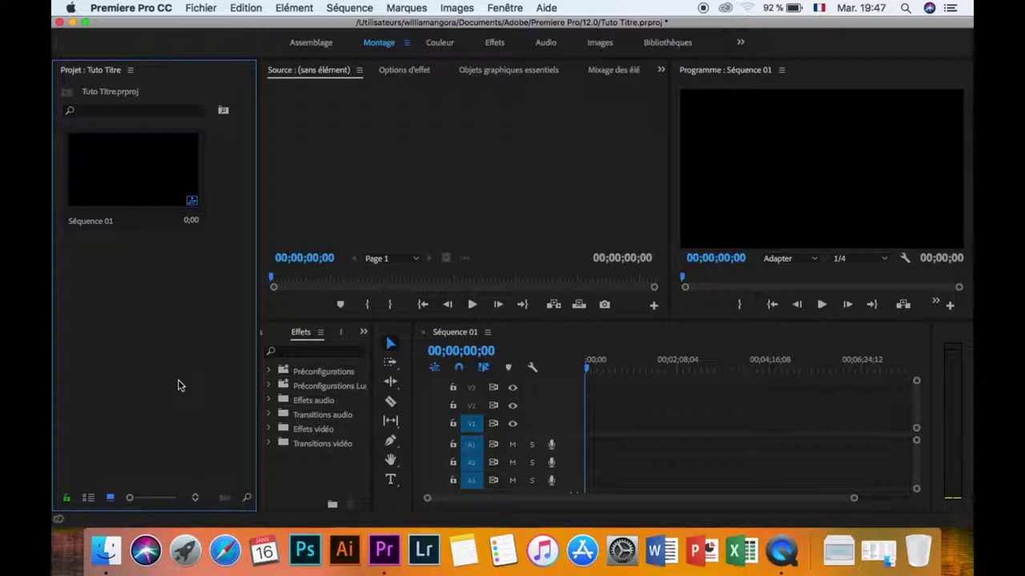
pyautogui.doubleClick(154, 362)
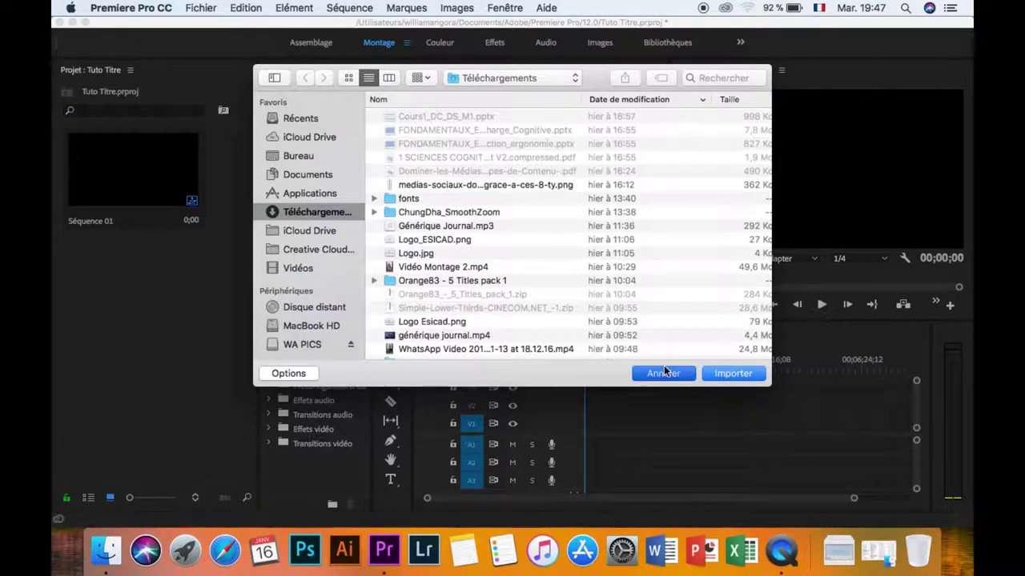
pyautogui.press('Escape')
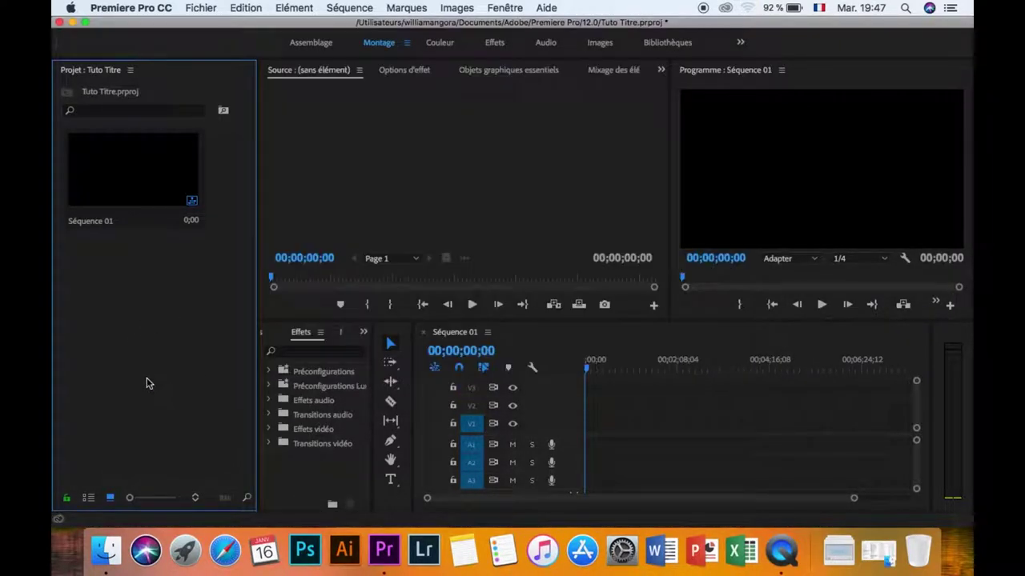
# - Launch Mouseposé from the Applications folder in Finder, close the folder window, and return to Premiere Pro
pyautogui.click(105, 550)
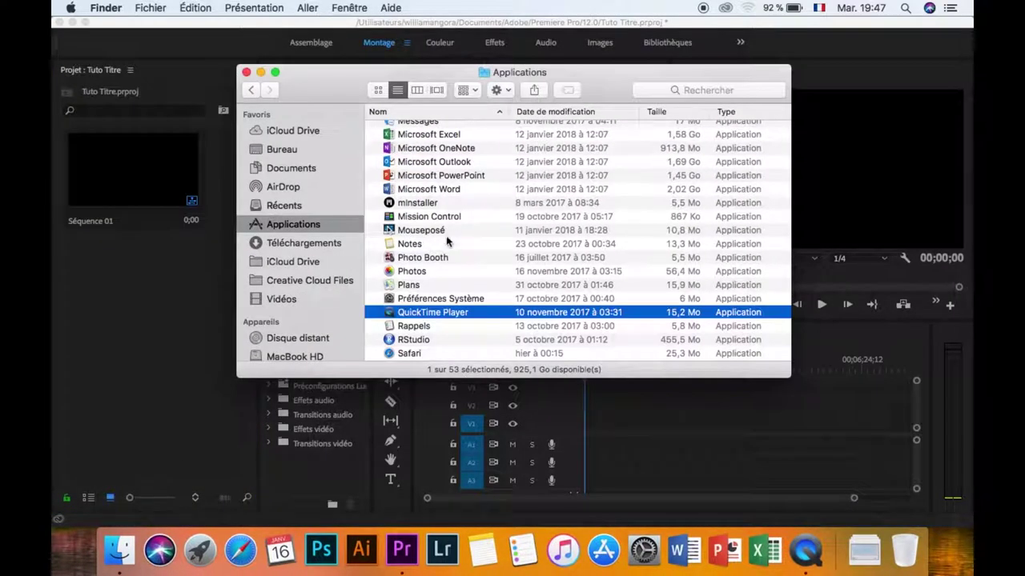
pyautogui.click(432, 230)
pyautogui.click(247, 72)
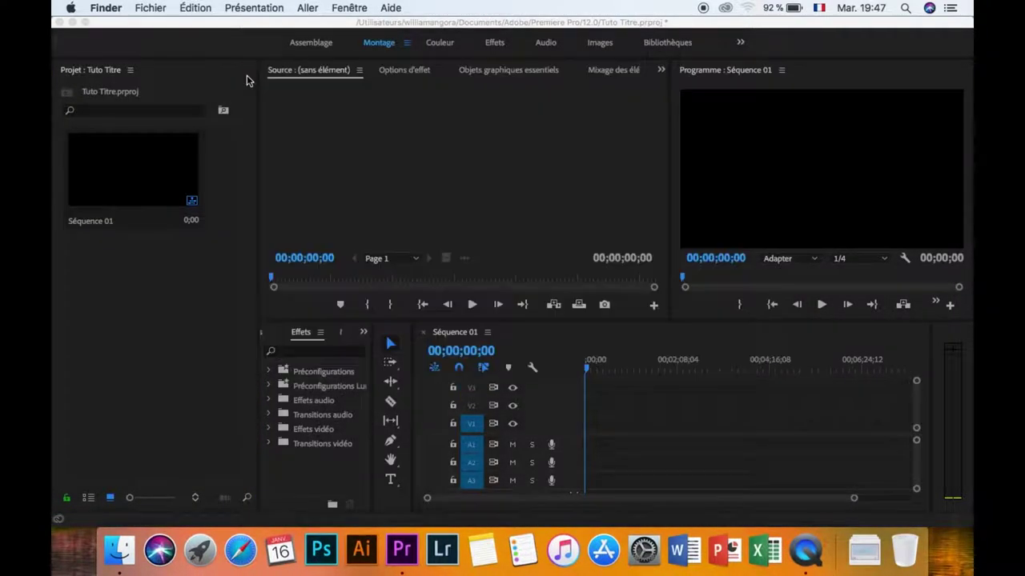
pyautogui.click(381, 24)
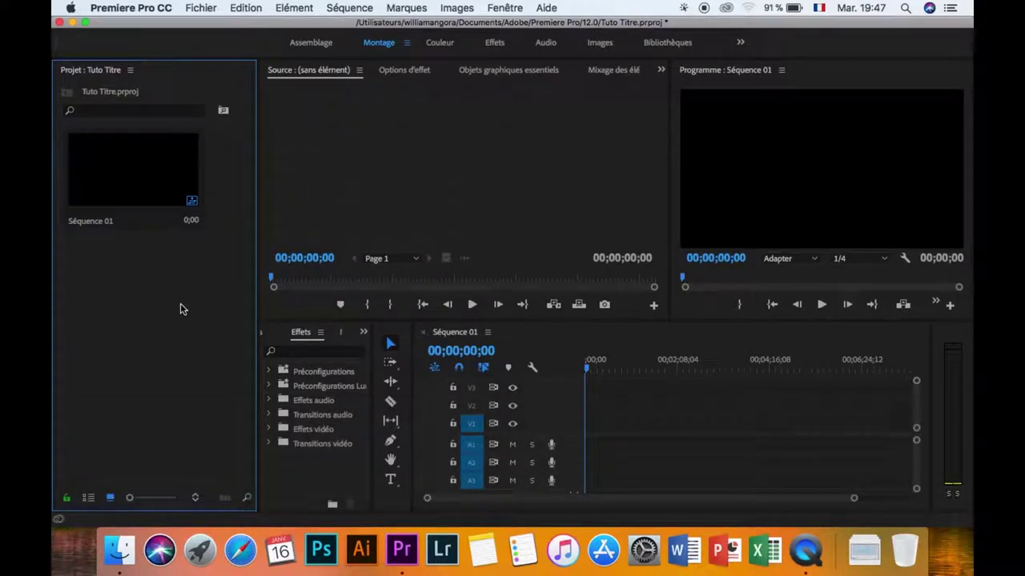
# - Import the video Toulouse - la ville rose.mp4 from the Téléchargements folder into the project
pyautogui.press('super+i')
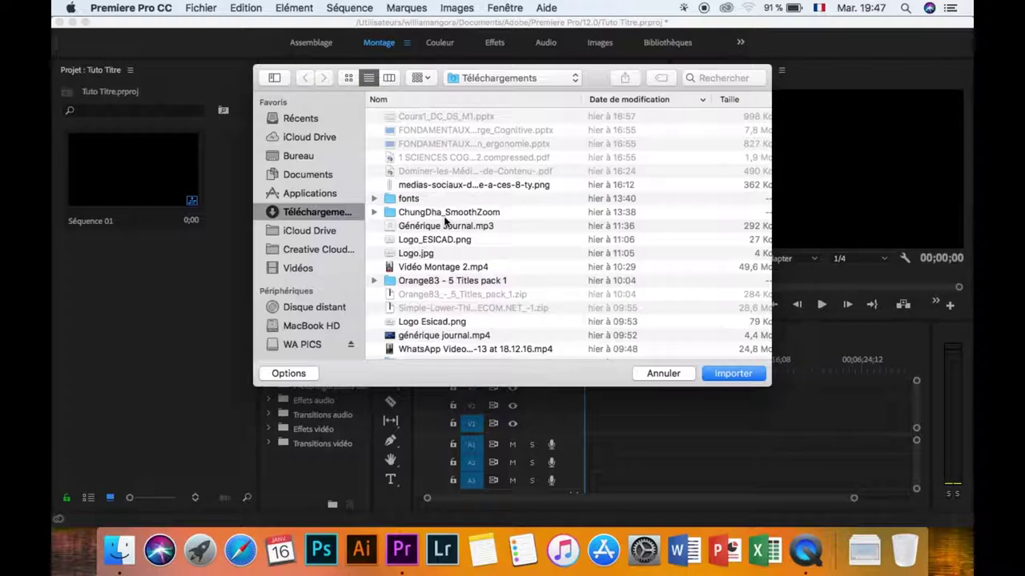
pyautogui.scroll(-5, 445, 221)
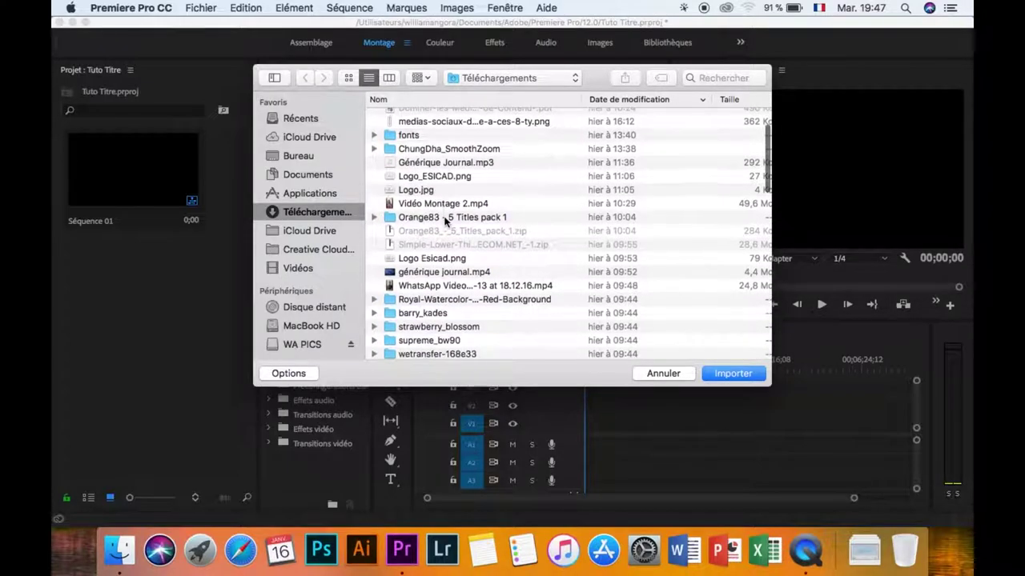
pyautogui.scroll(-4, 445, 221)
pyautogui.click(438, 260)
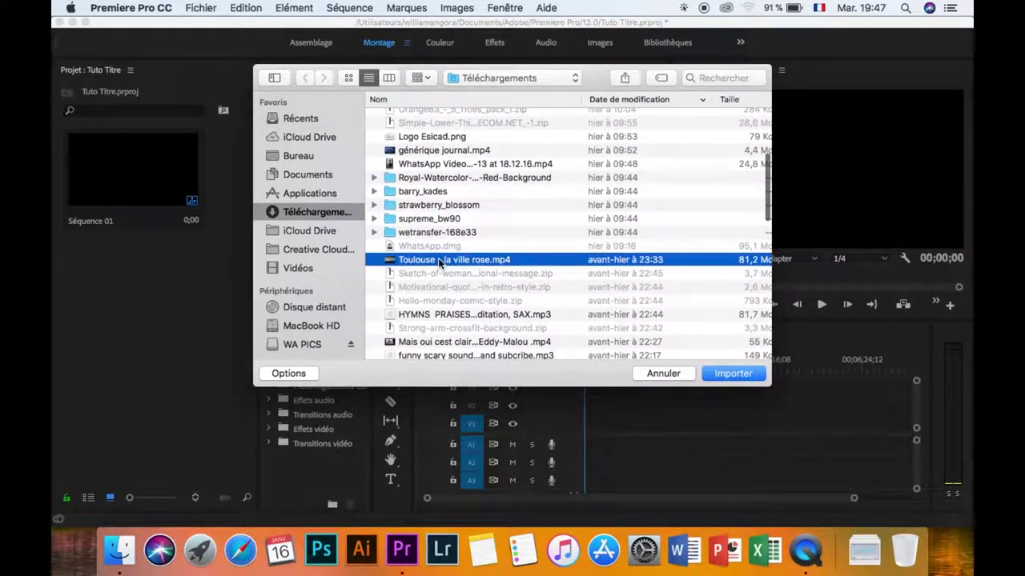
pyautogui.click(737, 370)
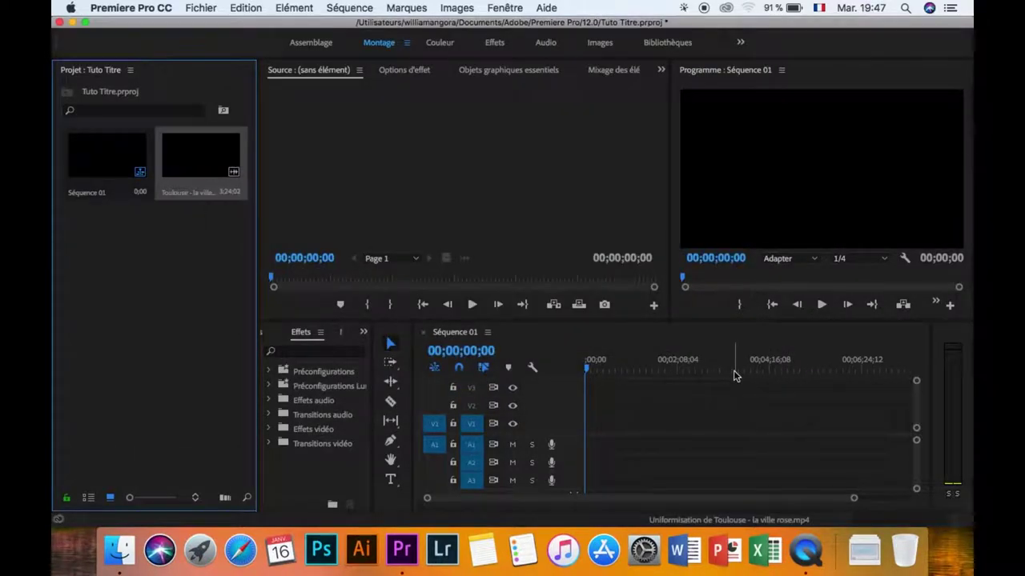
# - Import the Dr. Dre feat. Snoop MP3 from the Téléchargements folder into the project
pyautogui.click(137, 396)
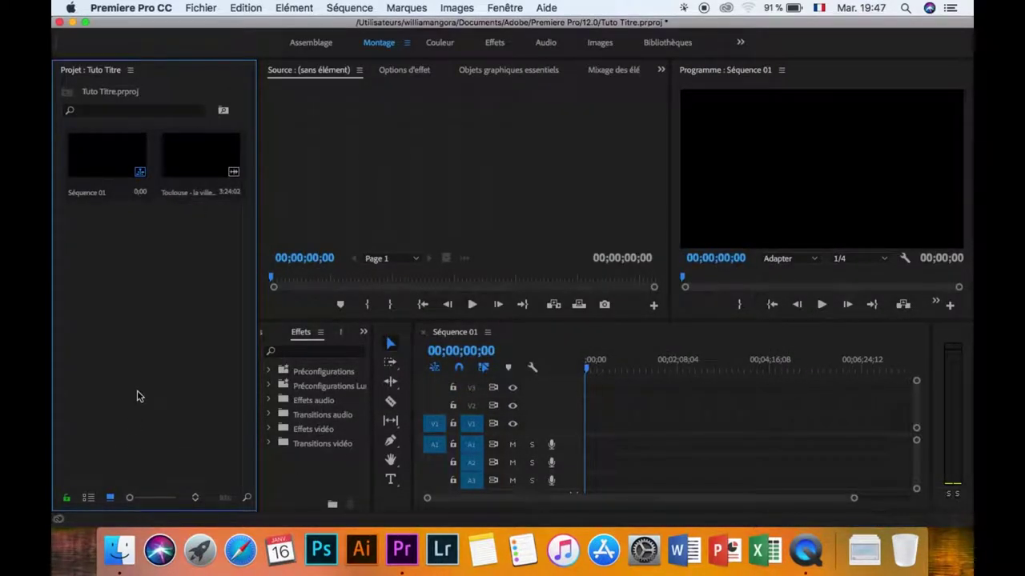
pyautogui.press('super+i')
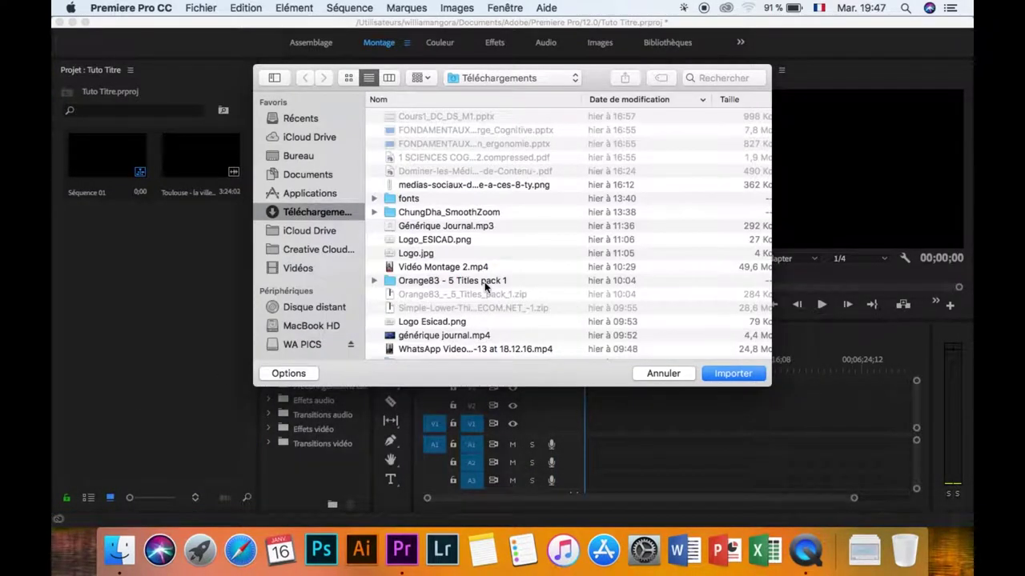
pyautogui.scroll(-5, 485, 286)
pyautogui.scroll(-5, 484, 287)
pyautogui.click(455, 230)
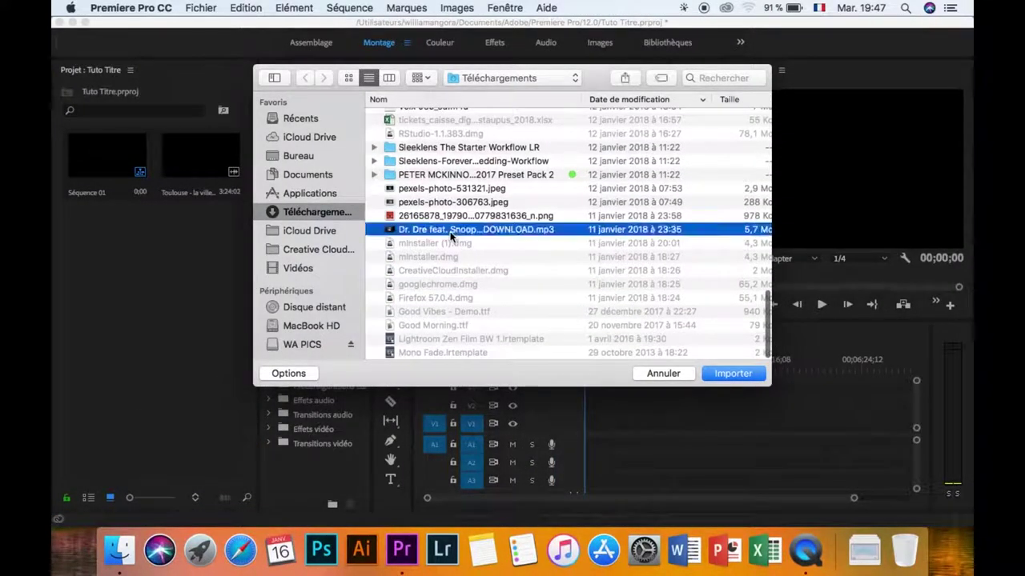
pyautogui.click(721, 374)
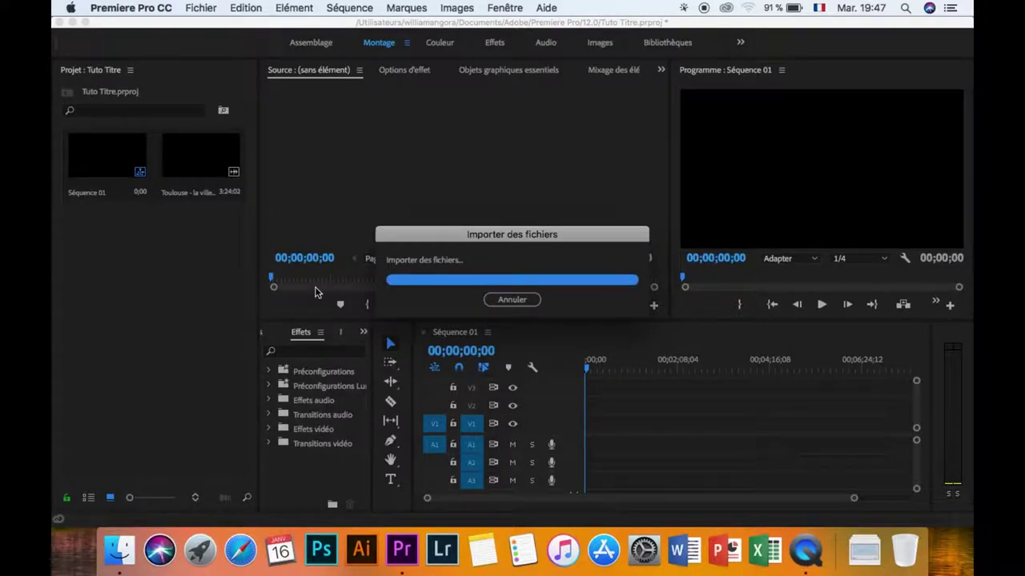
pyautogui.click(193, 171)
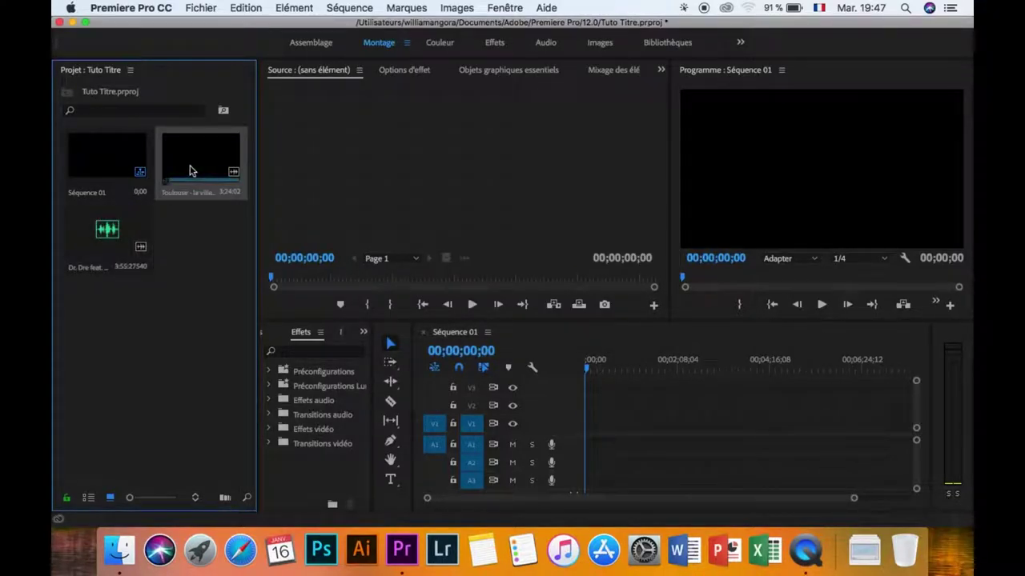
# - Create a black video item (Vidéo noire) with its width set to 1920
pyautogui.click(202, 8)
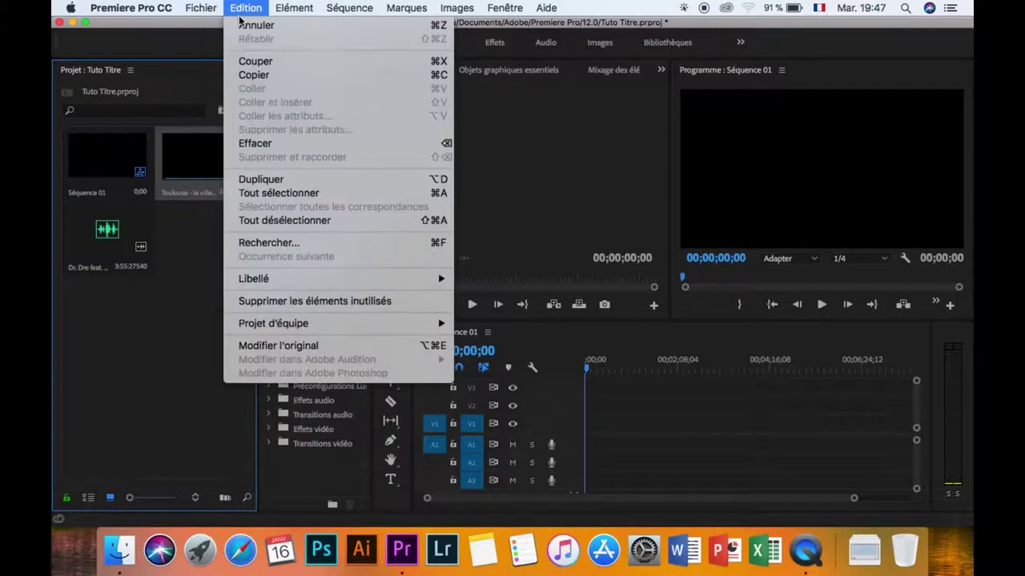
pyautogui.moveTo(215, 29)
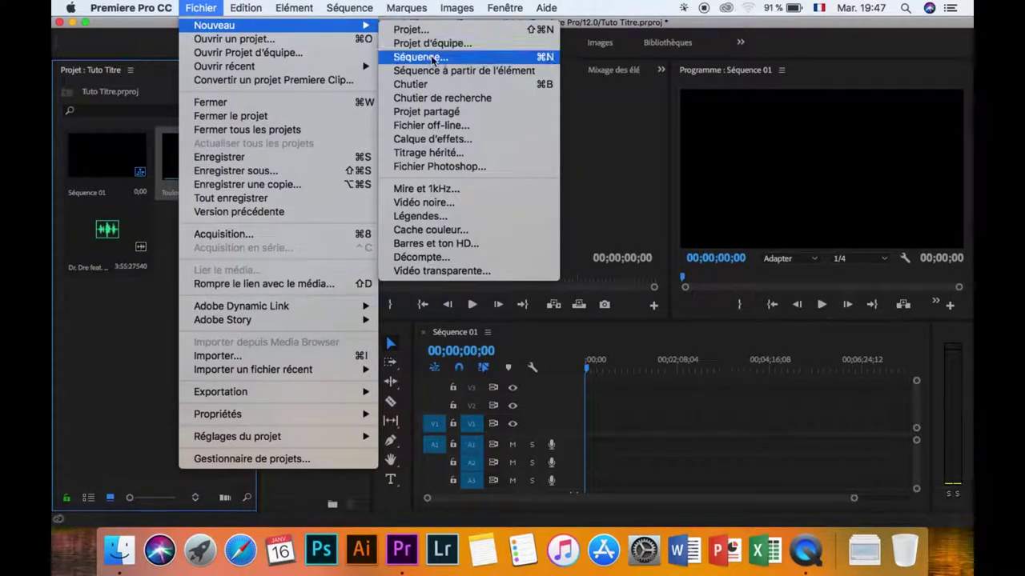
pyautogui.click(433, 202)
pyautogui.click(512, 248)
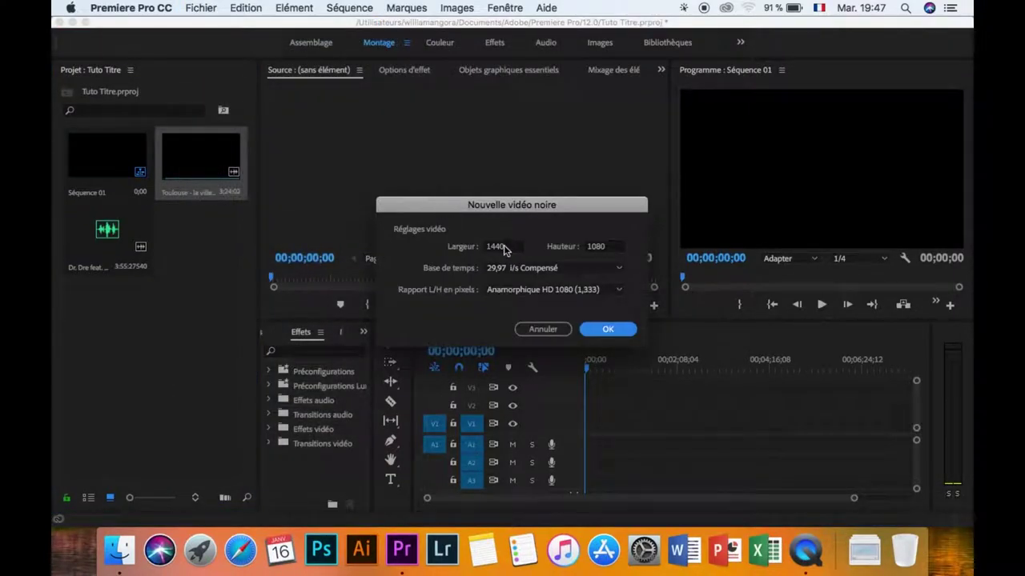
pyautogui.press('BackSpace')
pyautogui.press('BackSpace')
pyautogui.press('BackSpace')
pyautogui.press('shift')
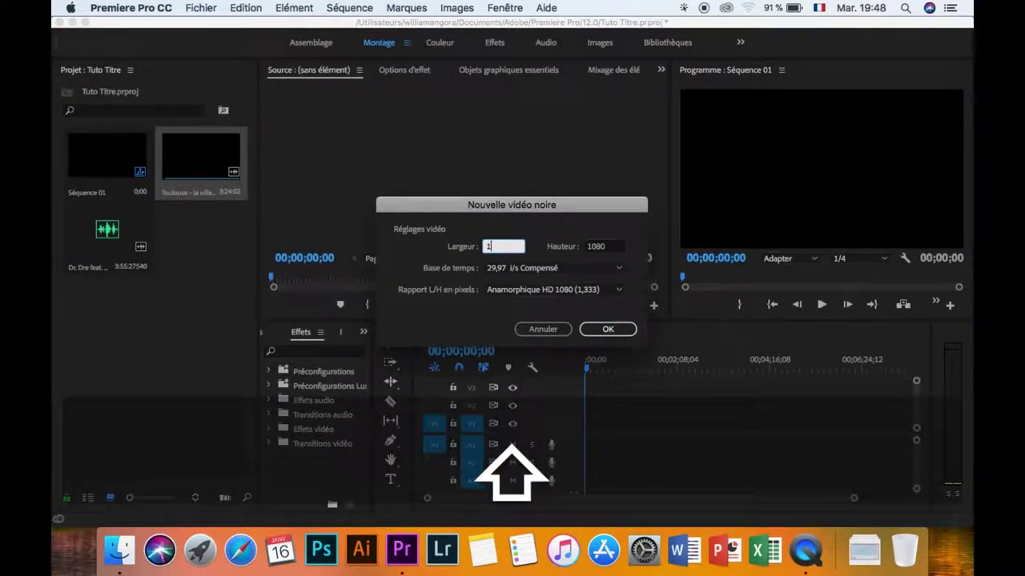
pyautogui.write('920')
pyautogui.click(607, 329)
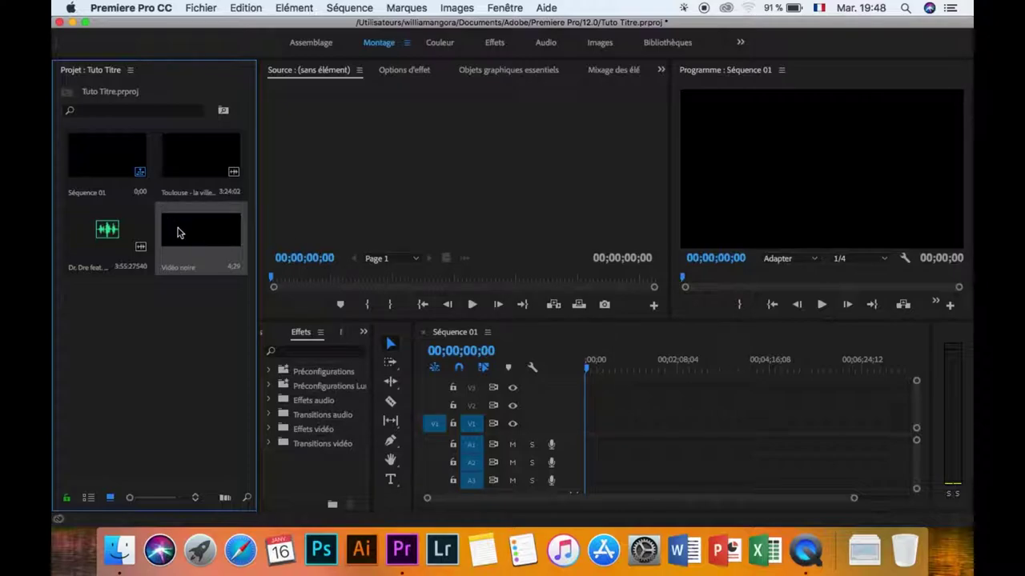
# - Place the black video at the start of track V1 and extend its end to about 26 seconds
pyautogui.moveTo(480, 355); pyautogui.dragTo(593, 424)
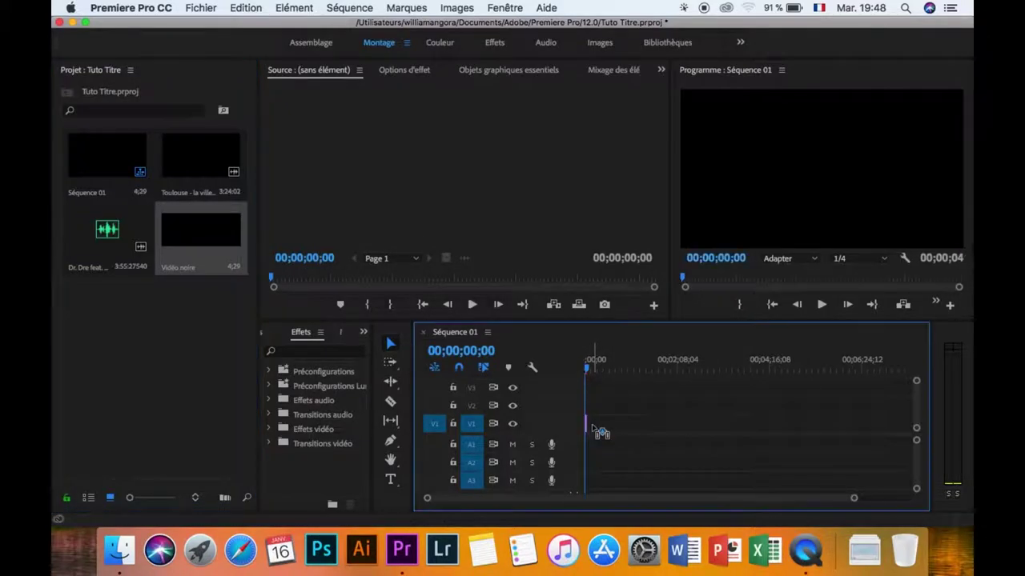
pyautogui.press('=')
pyautogui.press('=')
pyautogui.press('=')
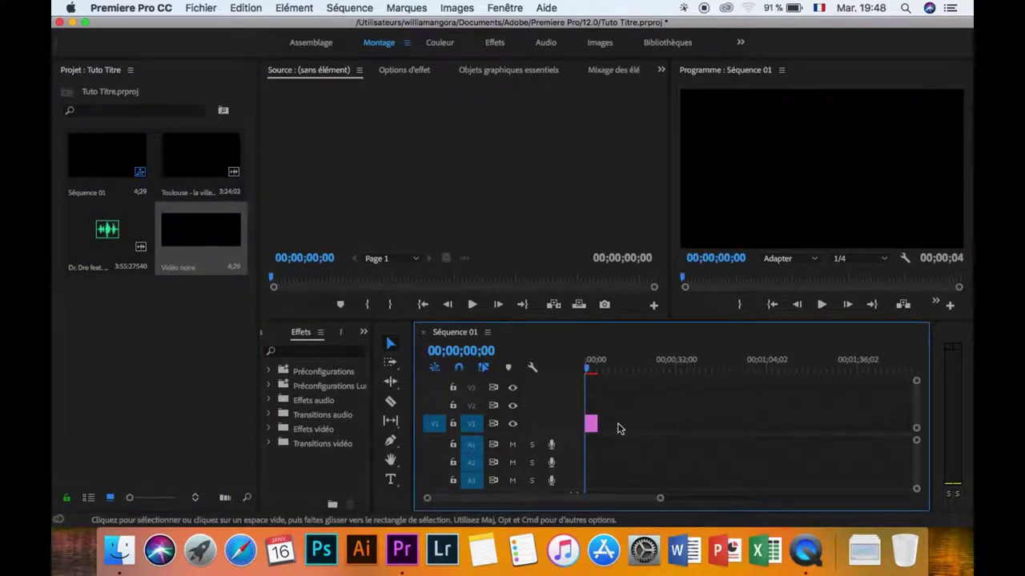
pyautogui.moveTo(597, 425); pyautogui.dragTo(656, 427)
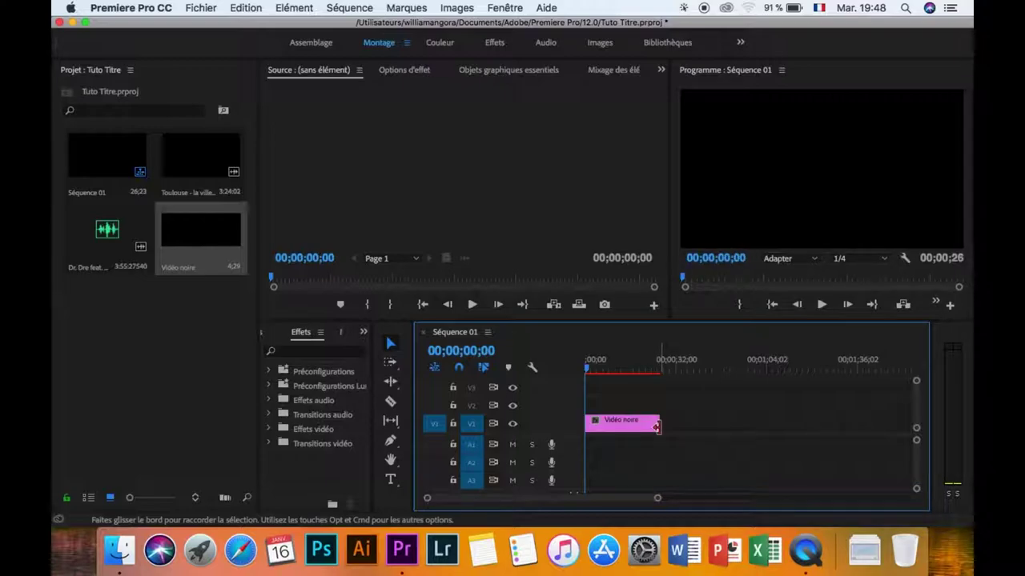
pyautogui.click(629, 430)
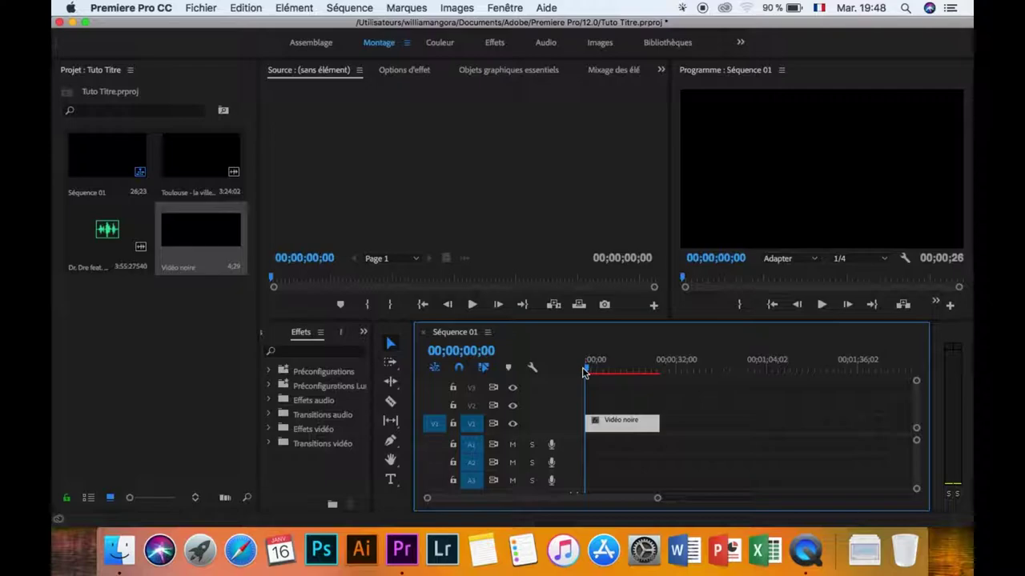
# - Add the text title TOULOUSE over the black video, at about position 308, 508 in the frame
pyautogui.click(389, 483)
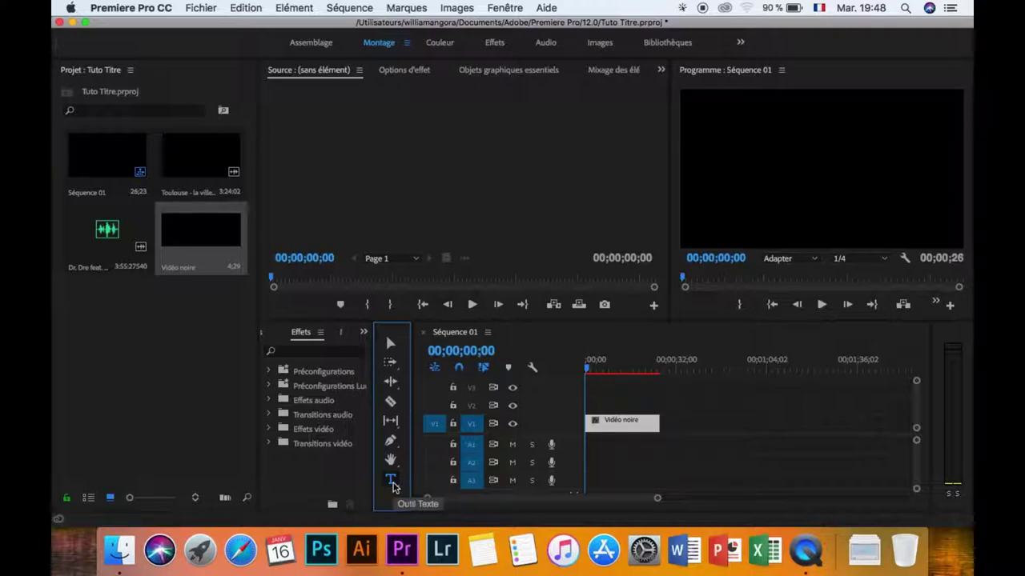
pyautogui.click(744, 170)
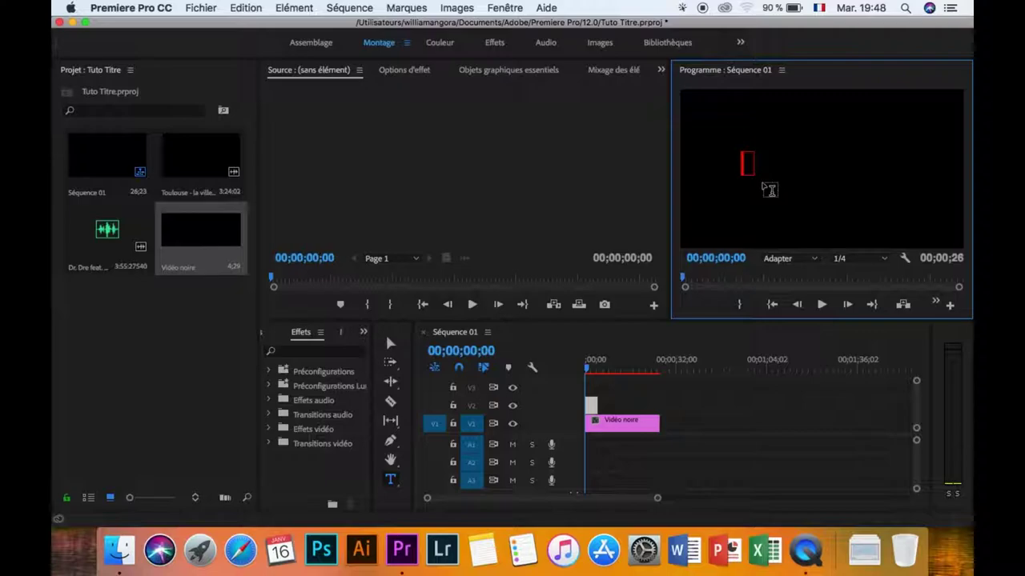
pyautogui.write('TOULOUSE')
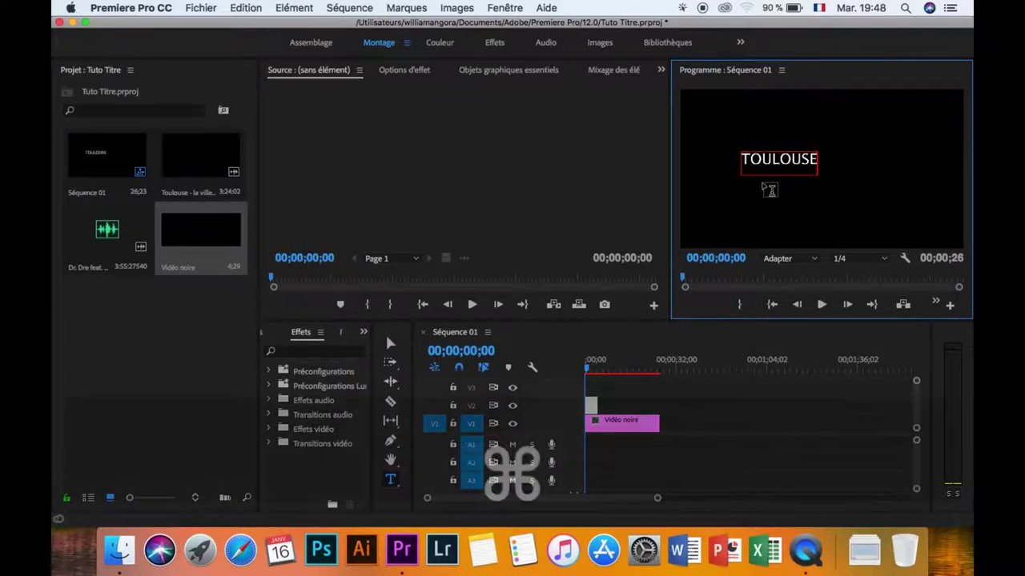
# - Select the entire TOULOUSE text and display its essential graphics properties for editing
pyautogui.press('super+a')
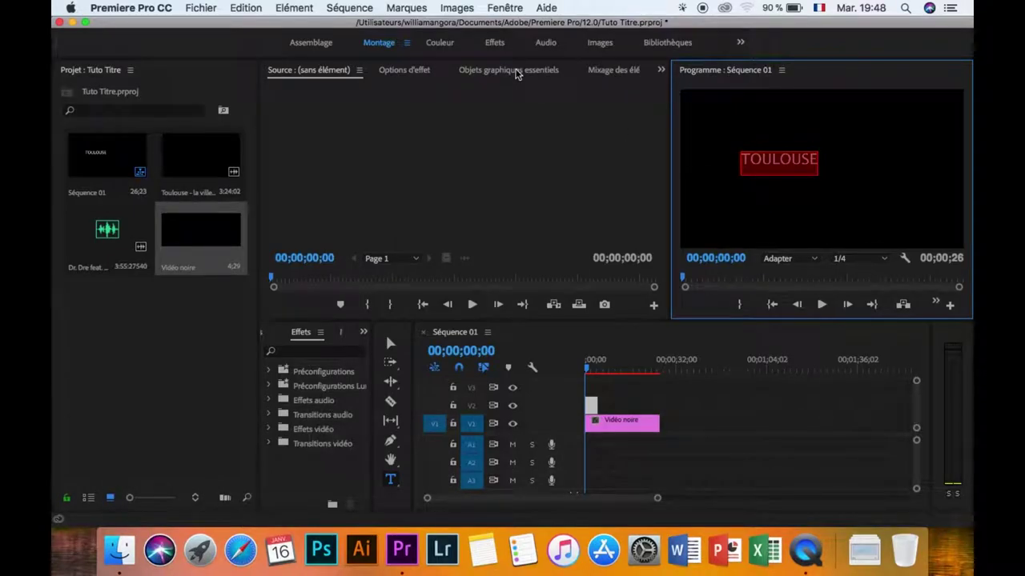
pyautogui.click(517, 72)
pyautogui.click(504, 7)
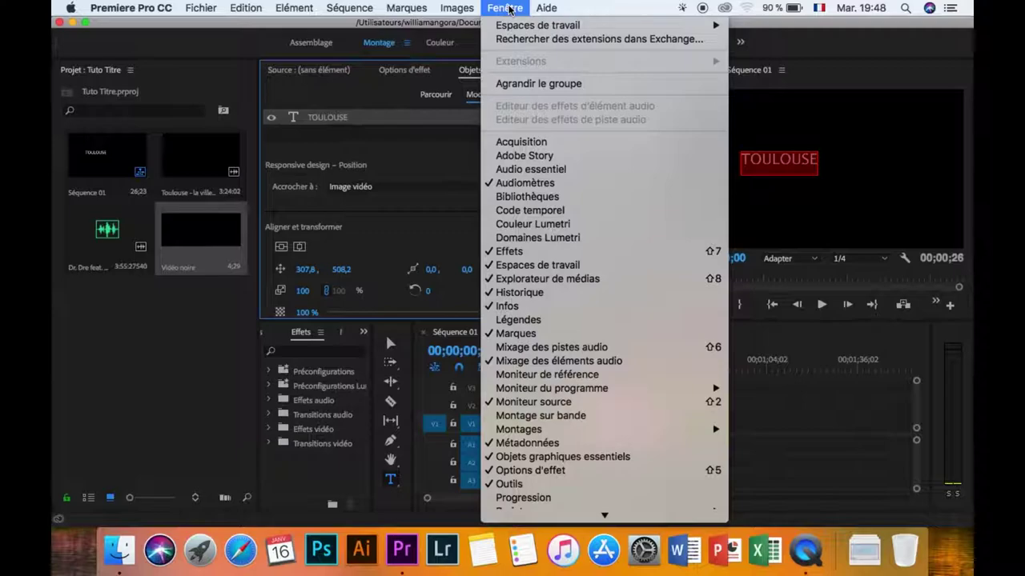
pyautogui.scroll(-1, 532, 347)
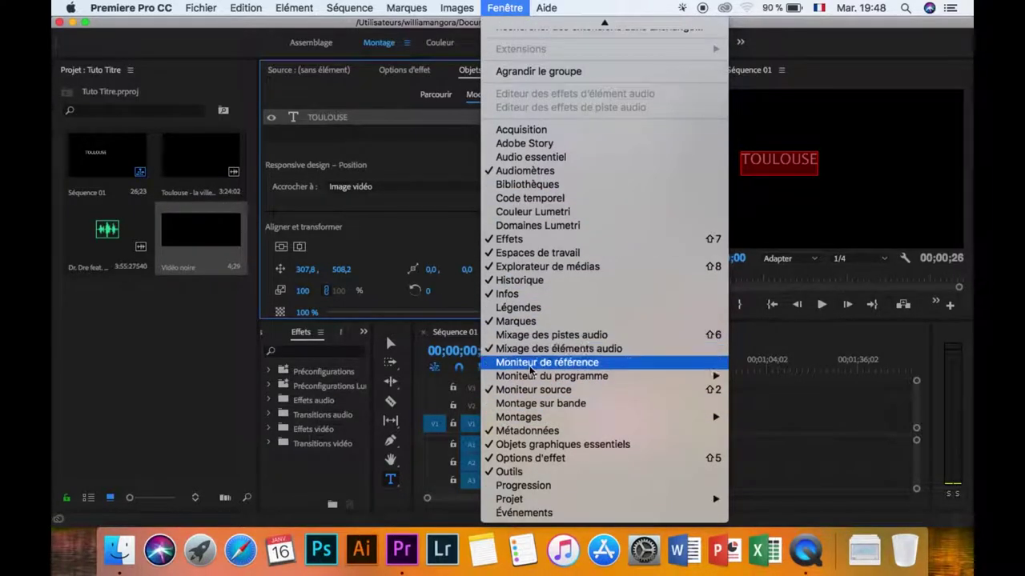
pyautogui.click(539, 446)
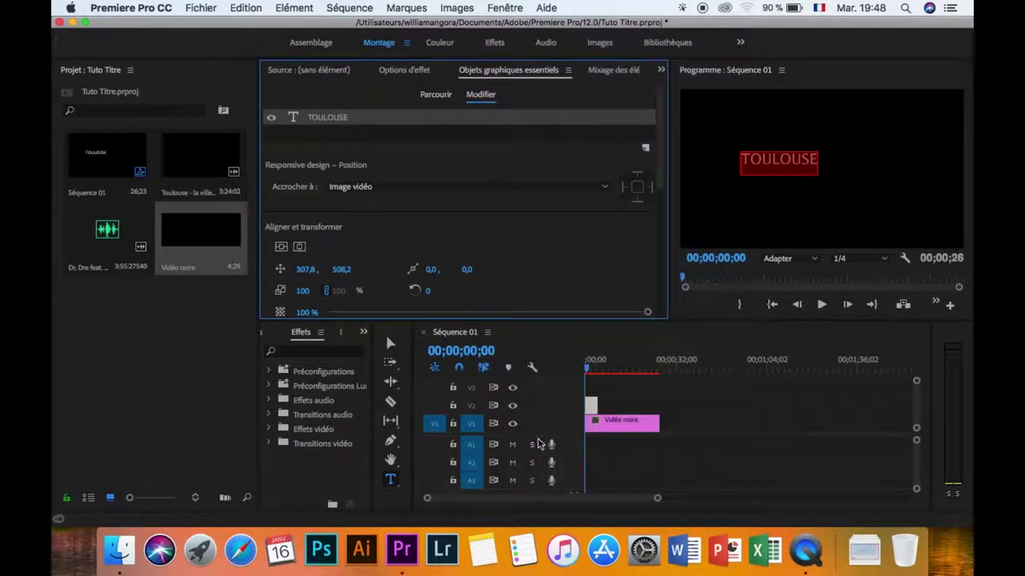
pyautogui.click(504, 8)
pyautogui.moveTo(469, 5)
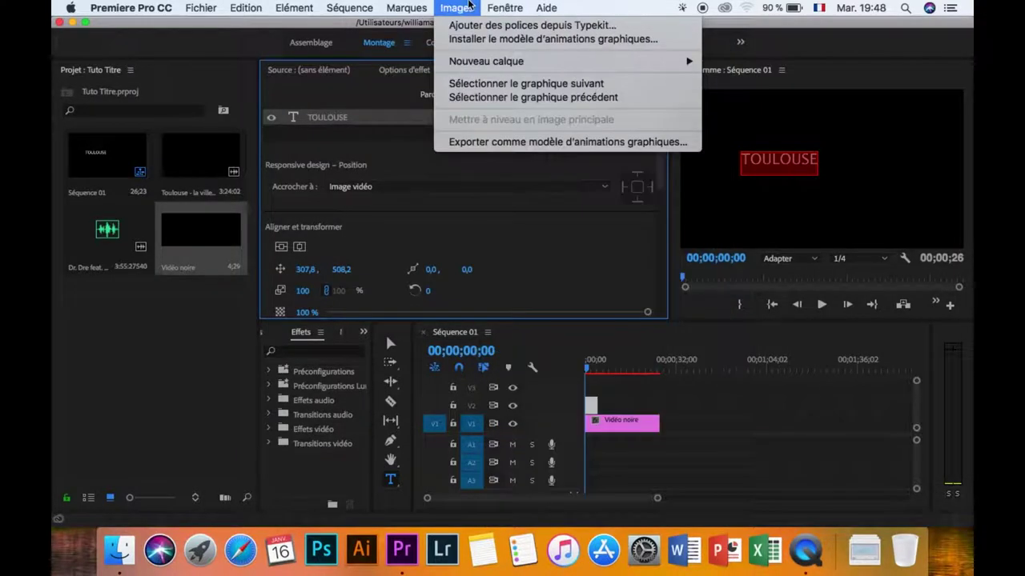
pyautogui.click(333, 33)
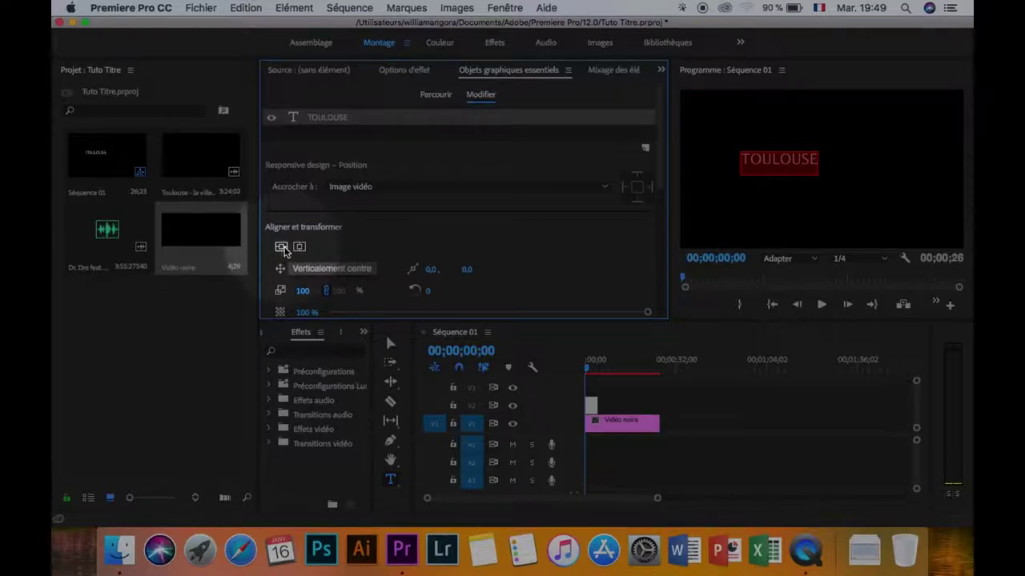
# - Centre the TOULOUSE text vertically and horizontally in the frame and set its font to REVOLUTION
pyautogui.click(282, 248)
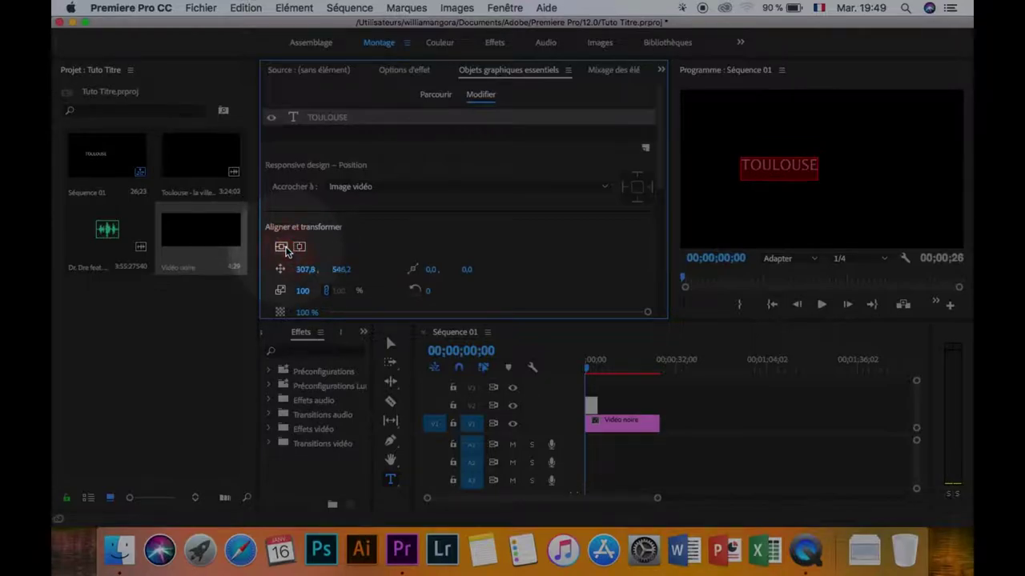
pyautogui.click(300, 248)
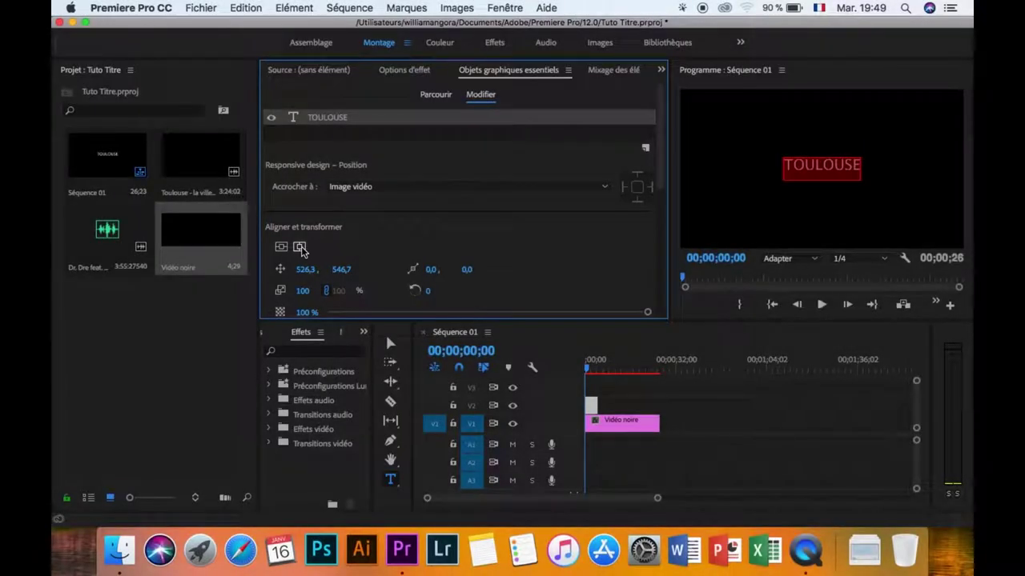
pyautogui.scroll(-5, 520, 243)
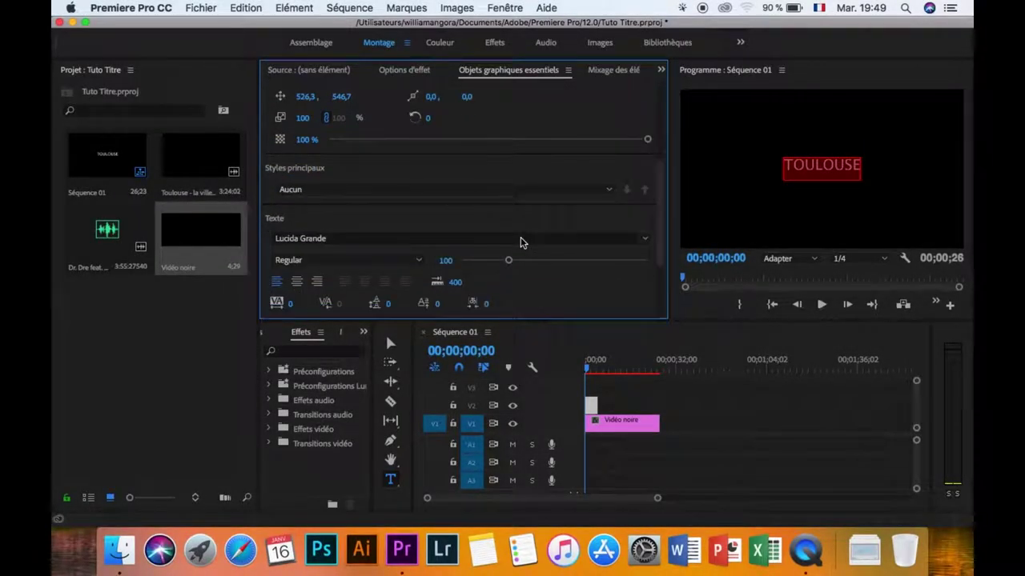
pyautogui.click(640, 241)
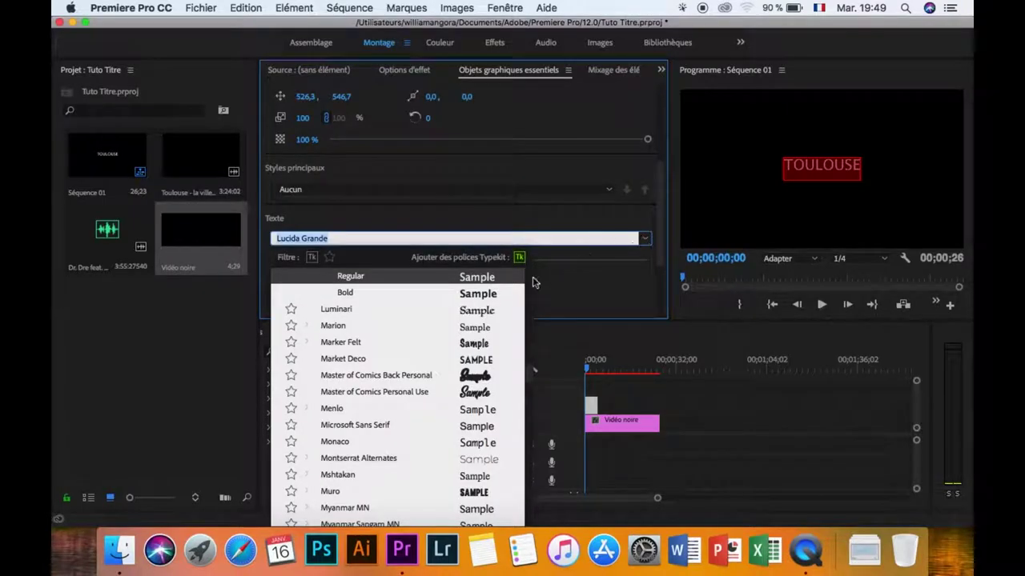
pyautogui.scroll(-5, 386, 359)
pyautogui.scroll(-10, 387, 359)
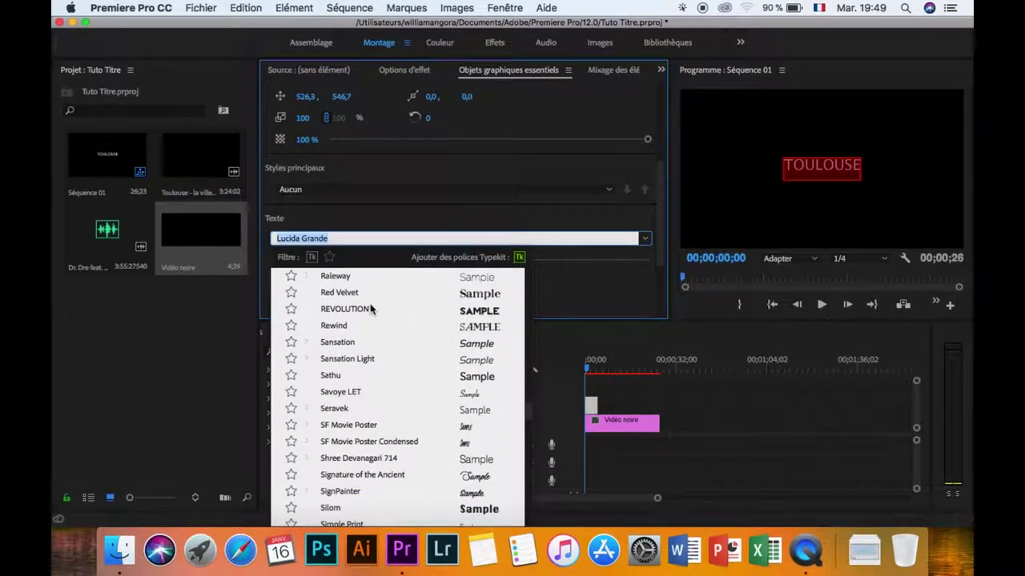
pyautogui.click(370, 309)
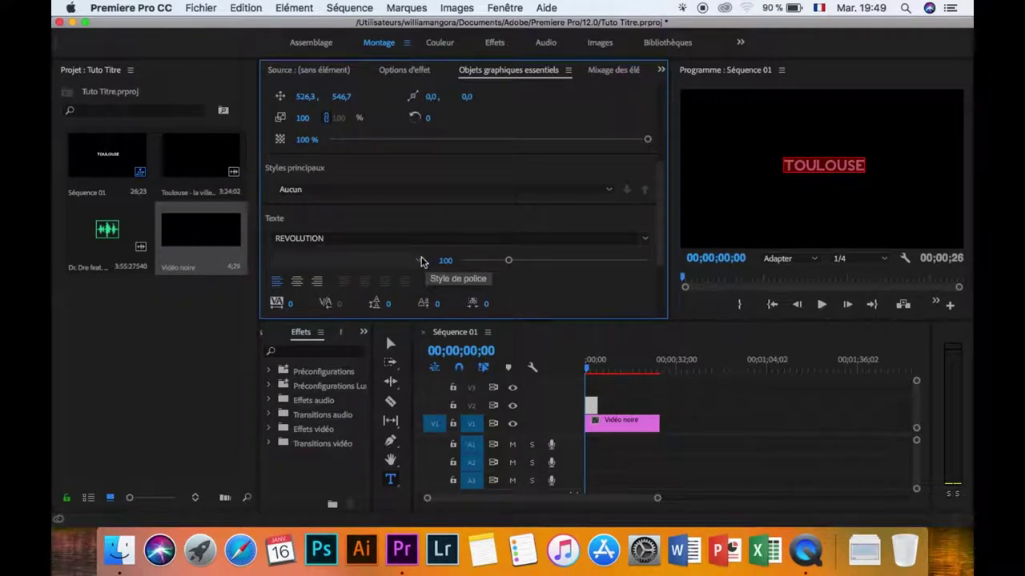
# - Enlarge the TOULOUSE text to a font size of 332 and recentre it in the frame
pyautogui.moveTo(508, 264); pyautogui.dragTo(613, 263)
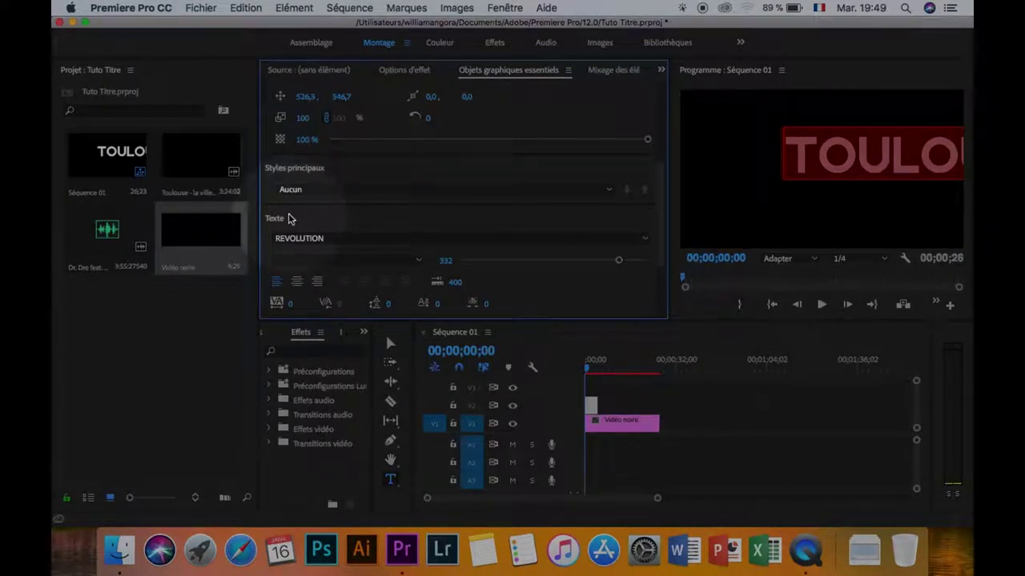
pyautogui.scroll(3, 320, 222)
pyautogui.scroll(1, 322, 222)
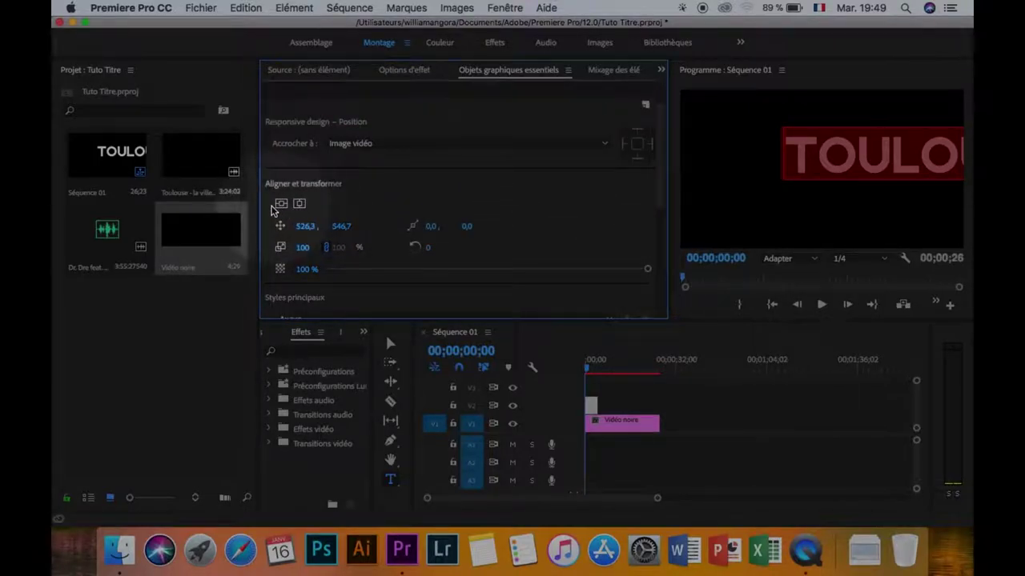
pyautogui.click(281, 203)
pyautogui.click(300, 204)
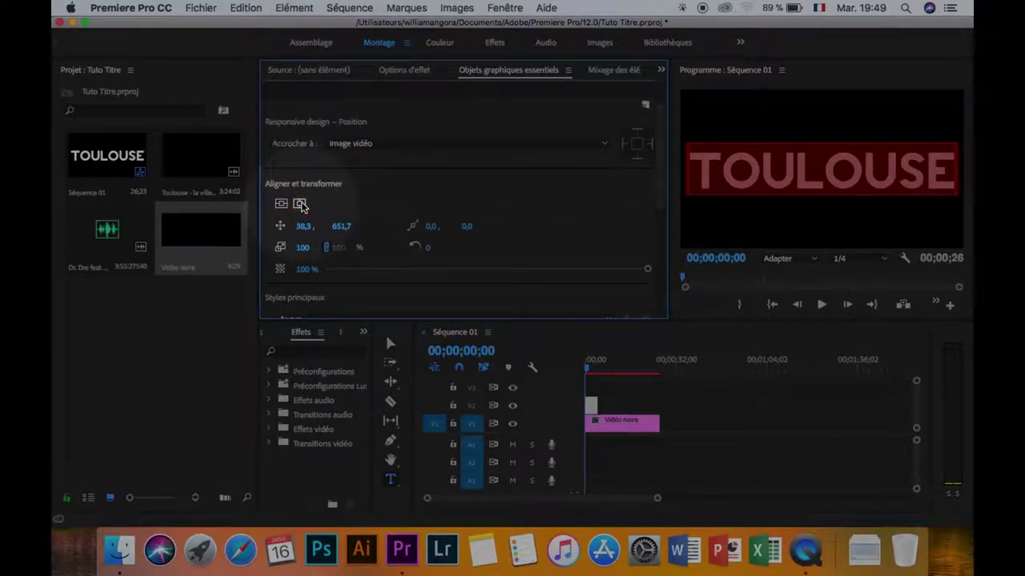
# - Set the font size of the TOULOUSE text to 250
pyautogui.scroll(-8, 358, 275)
pyautogui.click(445, 262)
pyautogui.write('2')
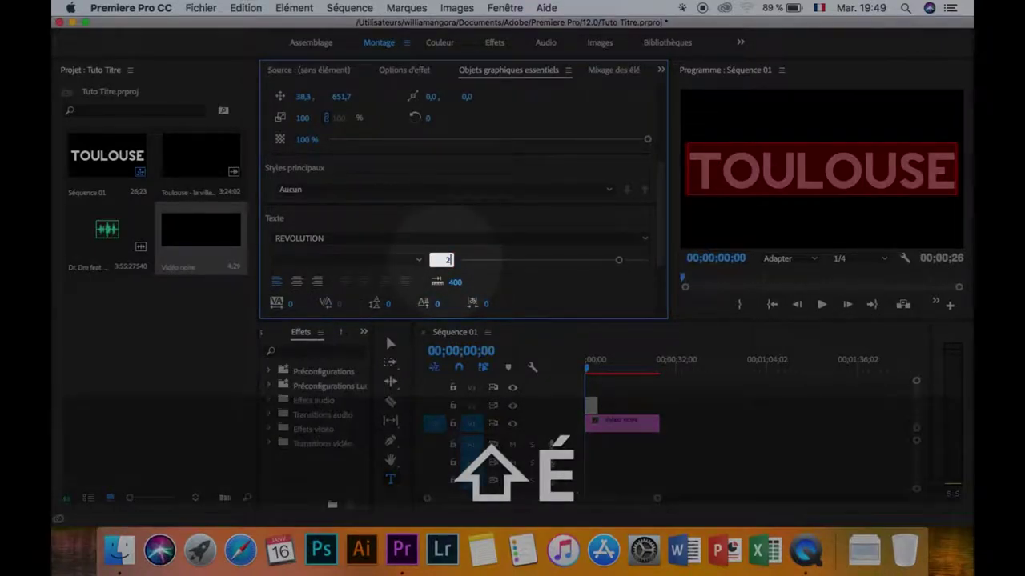
pyautogui.write('50')
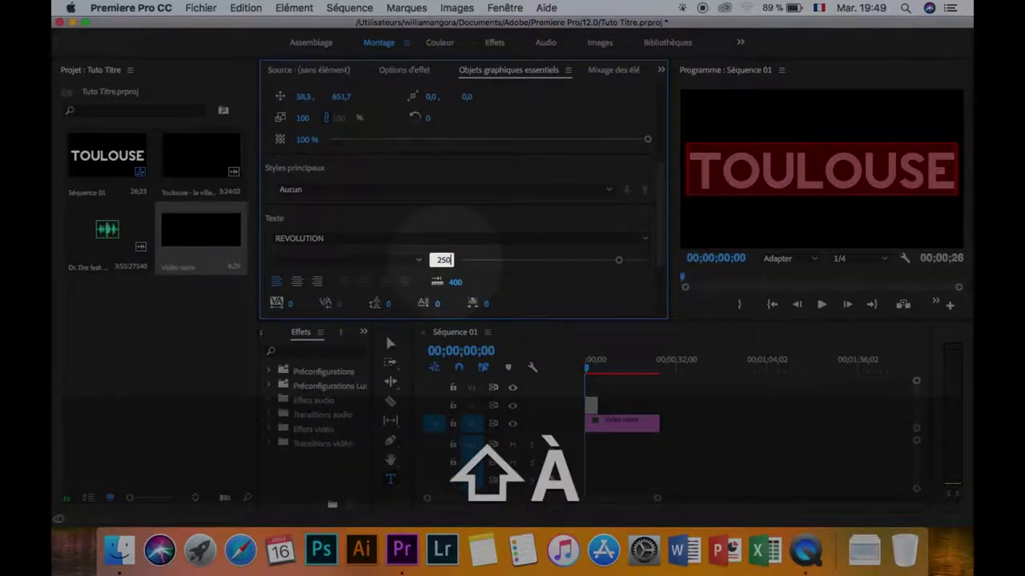
pyautogui.press('Return')
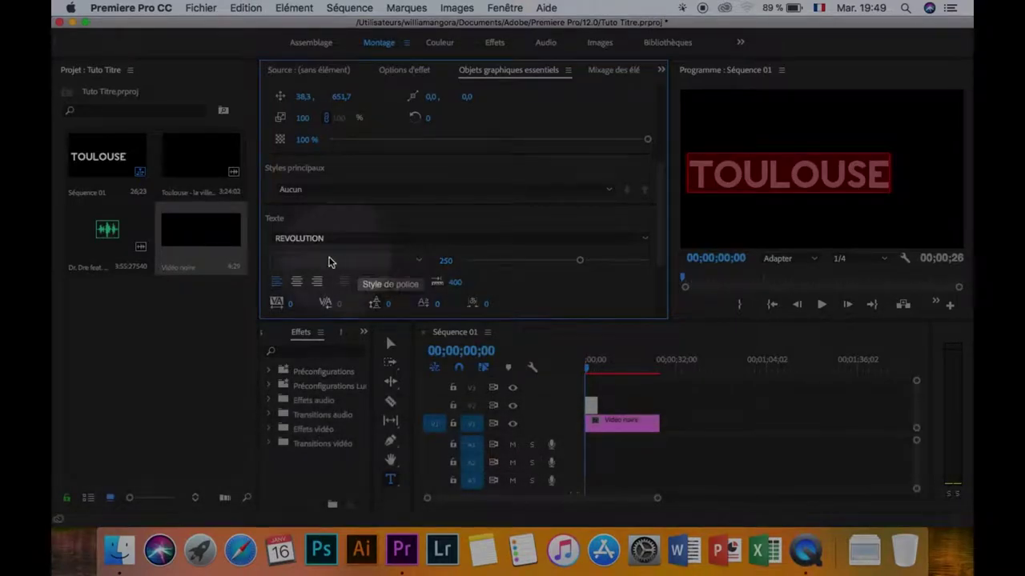
# - Centre the resized TOULOUSE text in the frame and extend its clip on V2 to the end of the black video
pyautogui.scroll(-2, 284, 168)
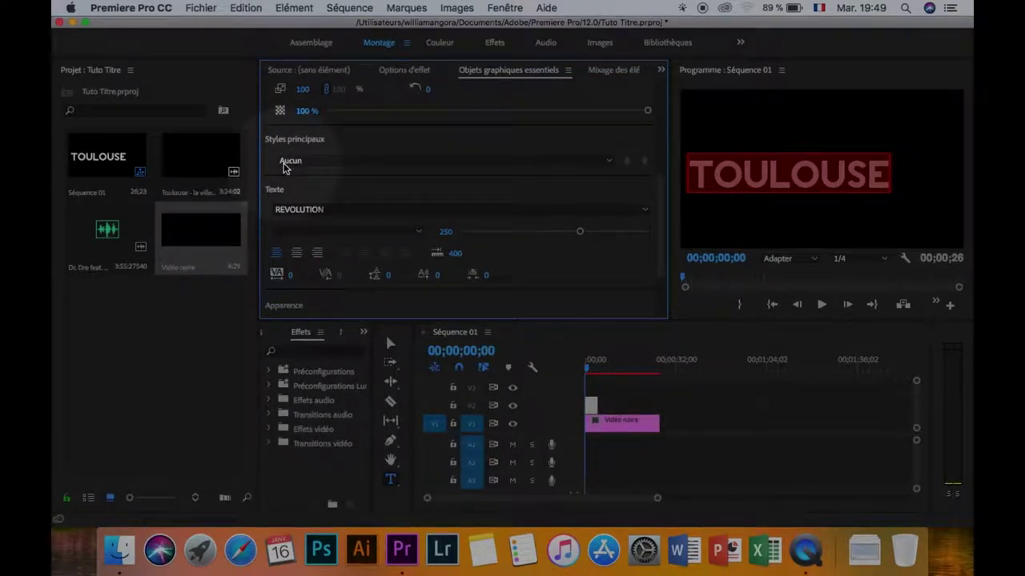
pyautogui.scroll(-3, 293, 221)
pyautogui.scroll(4, 291, 218)
pyautogui.scroll(5, 291, 218)
pyautogui.click(299, 161)
pyautogui.click(299, 160)
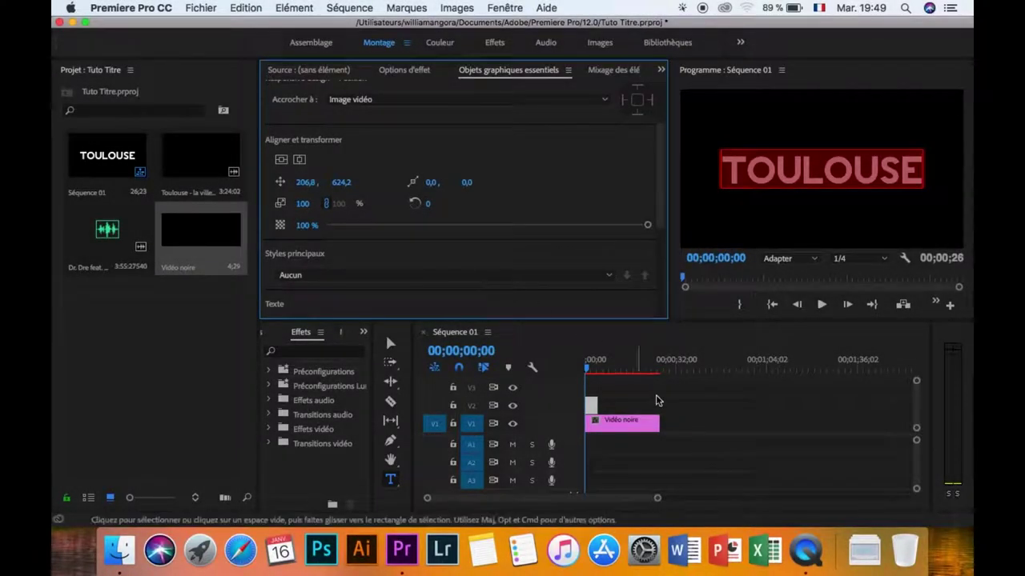
pyautogui.click(639, 394)
pyautogui.moveTo(597, 405); pyautogui.dragTo(656, 405)
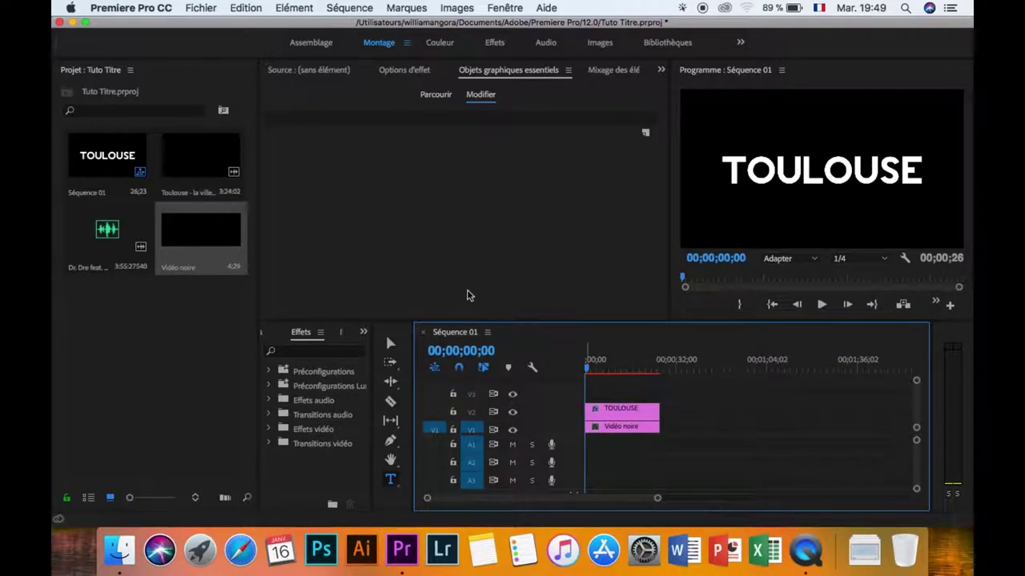
pyautogui.click(181, 154)
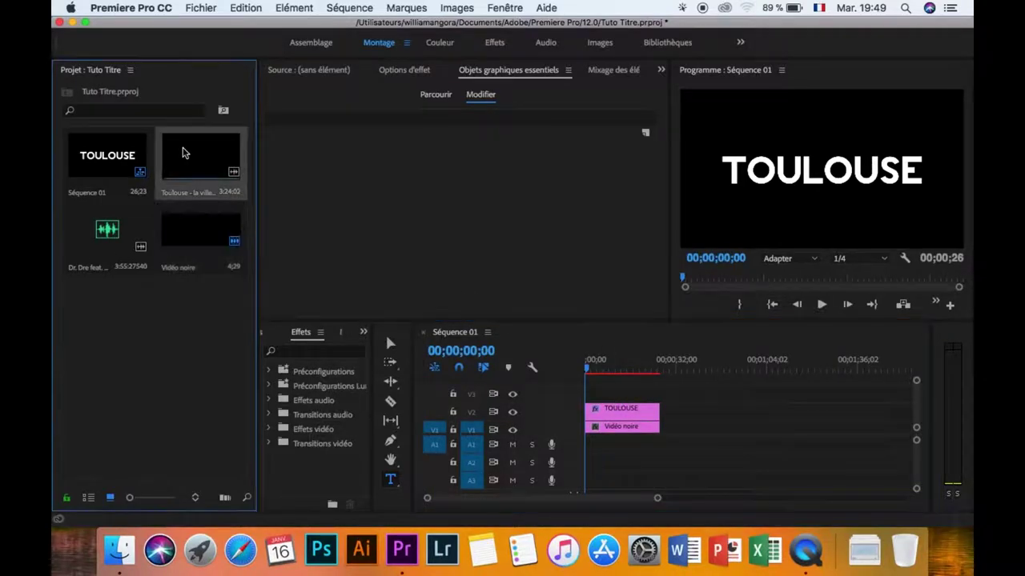
pyautogui.moveTo(176, 156); pyautogui.dragTo(590, 394)
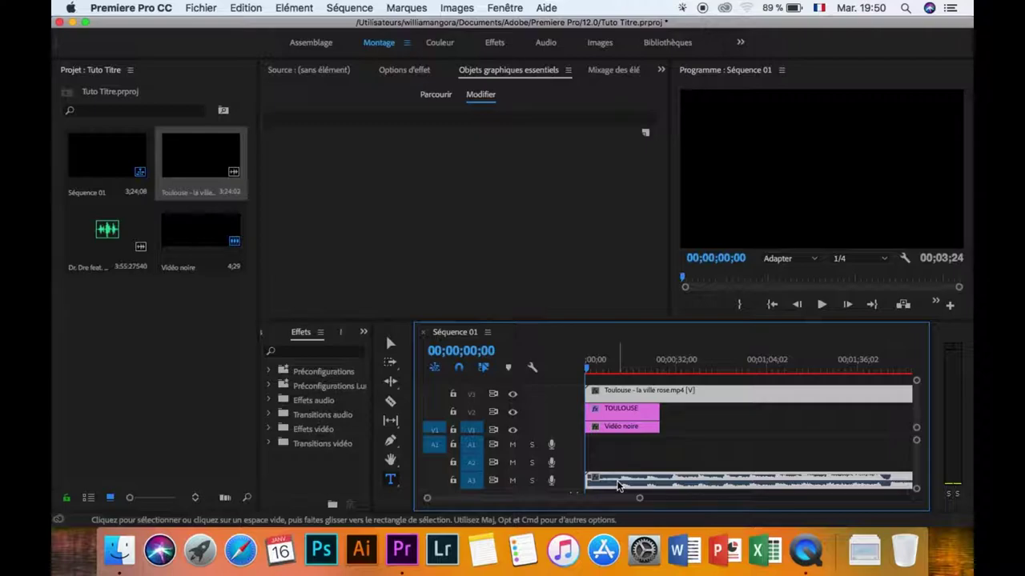
pyautogui.press('=')
pyautogui.click(608, 451)
pyautogui.click(621, 479)
pyautogui.scroll(-2, 633, 476)
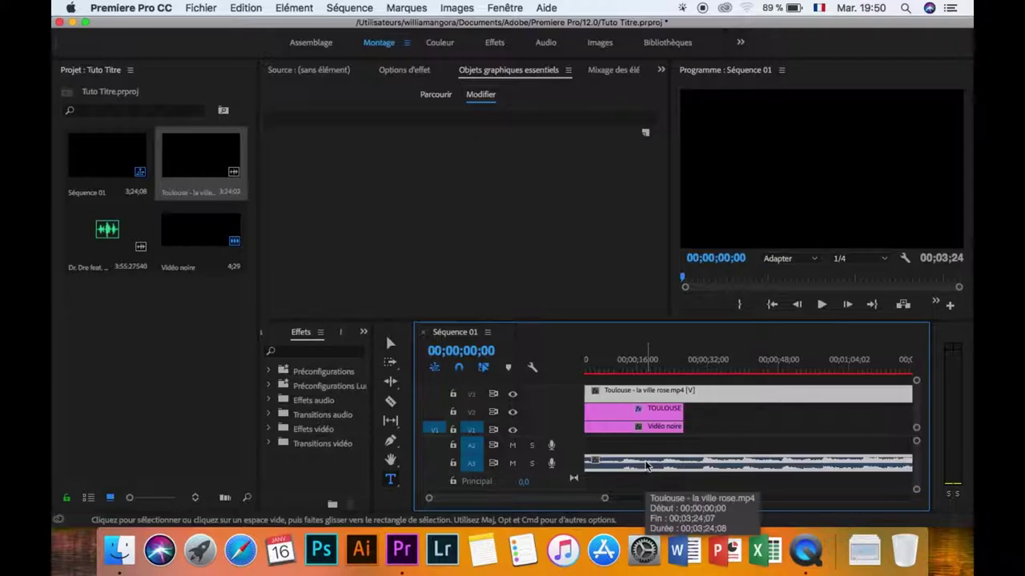
pyautogui.press('BackSpace')
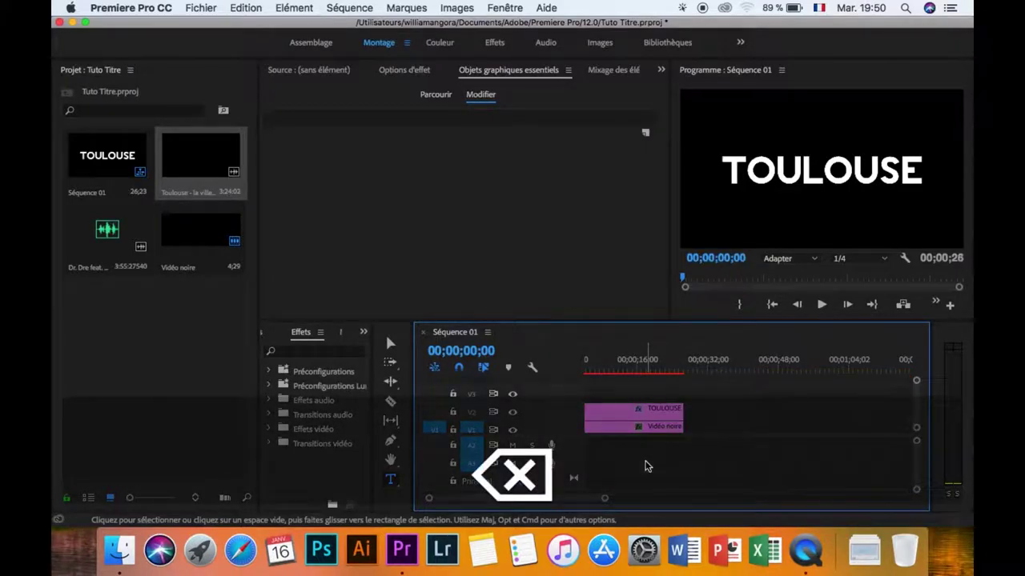
# - Place the Toulouse - la ville rose.mp4 footage at the start of track V3 and mute its audio track A3
pyautogui.moveTo(218, 173); pyautogui.dragTo(590, 400)
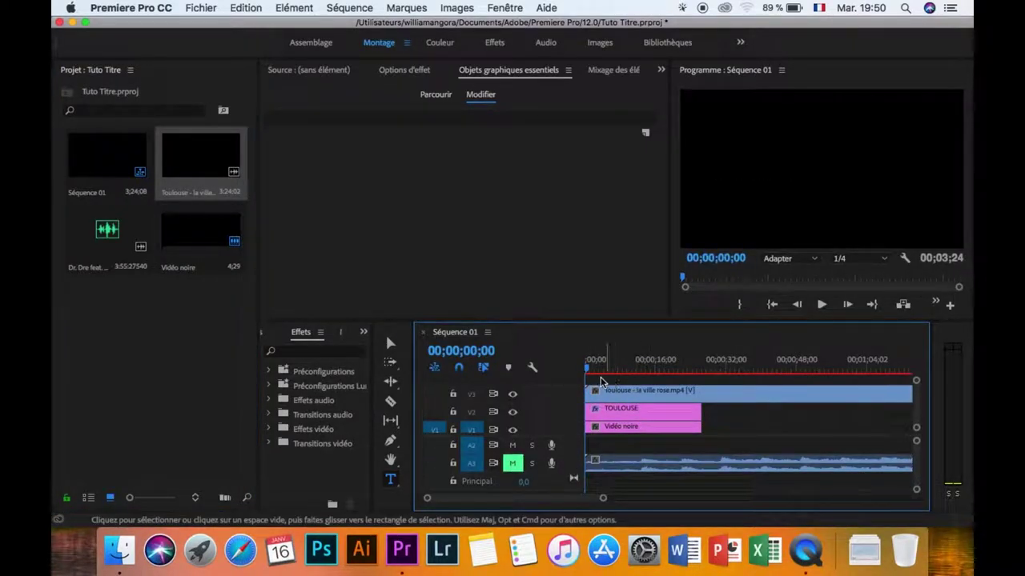
# - Preview the Toulouse footage at several points up to about 00;01;52 to choose the section to keep
pyautogui.press('space')
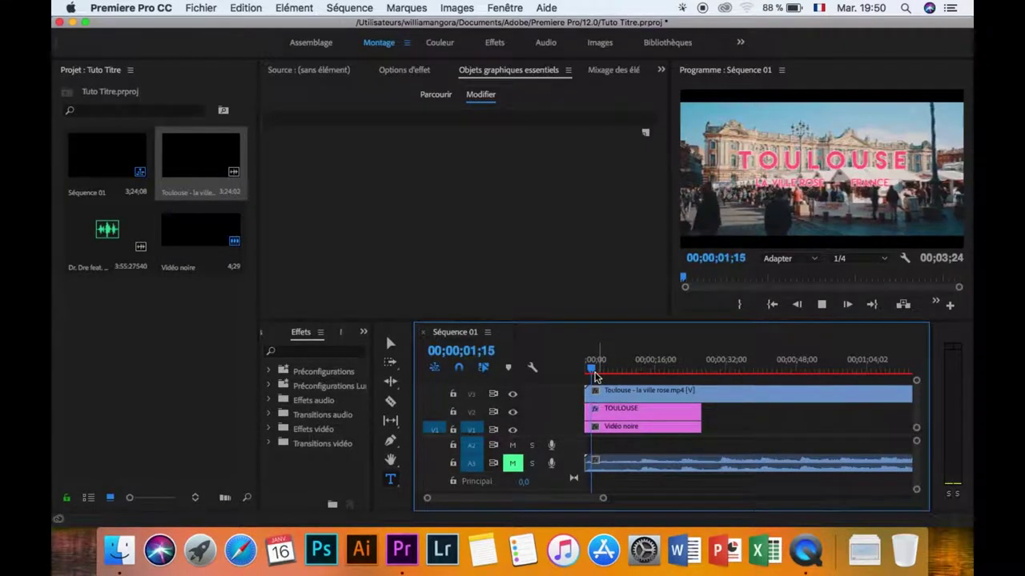
pyautogui.press('space')
pyautogui.click(737, 376)
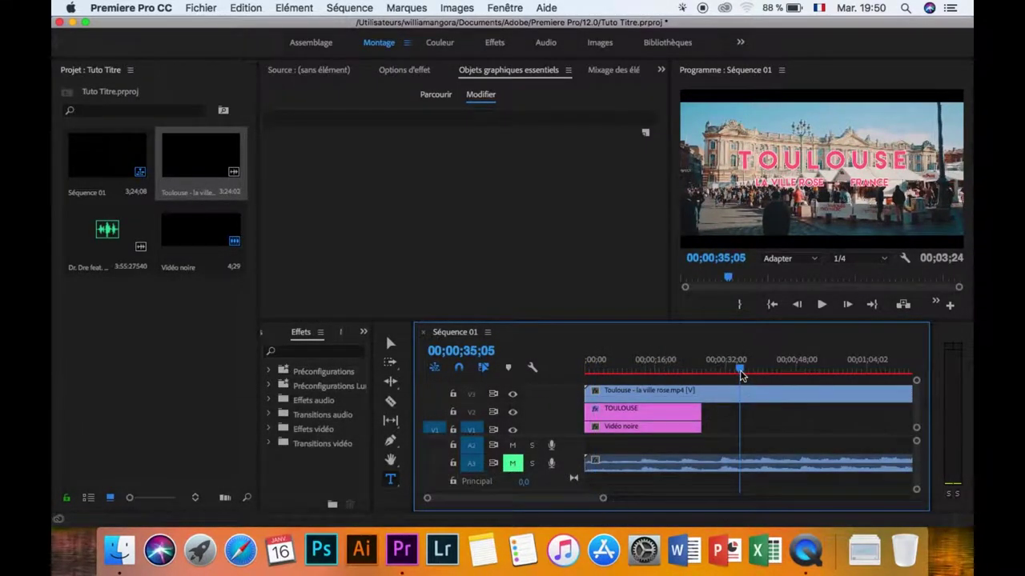
pyautogui.press('space')
pyautogui.press('space')
pyautogui.hscroll(2, 740, 376)
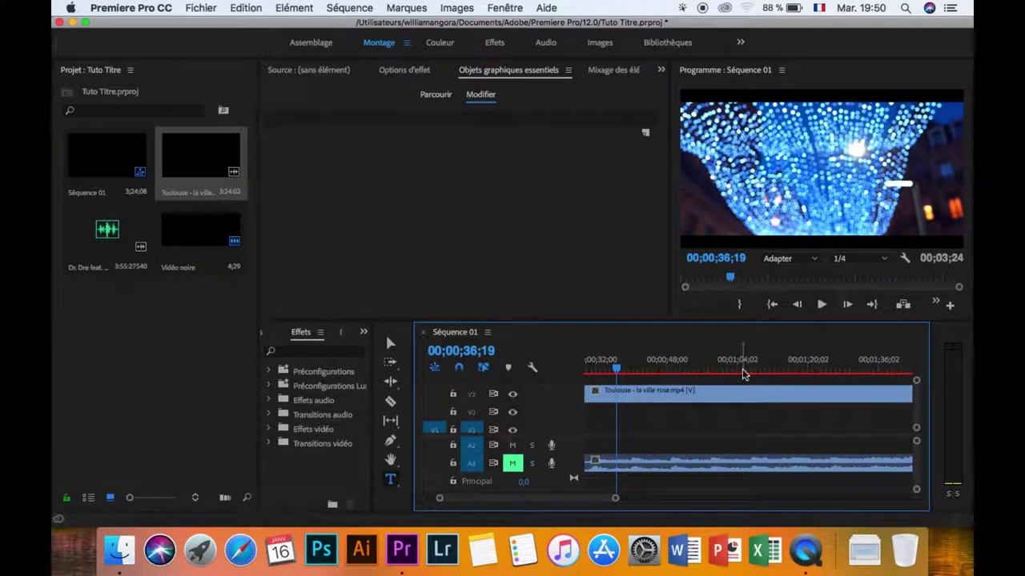
pyautogui.click(743, 374)
pyautogui.press('space')
pyautogui.press('space')
pyautogui.hscroll(3, 744, 375)
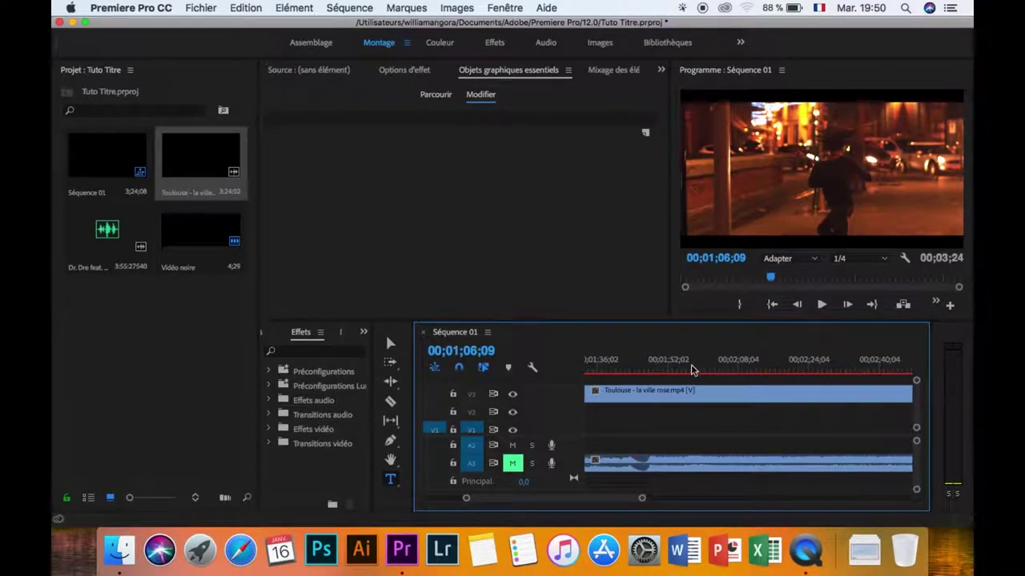
pyautogui.click(668, 373)
pyautogui.press('space')
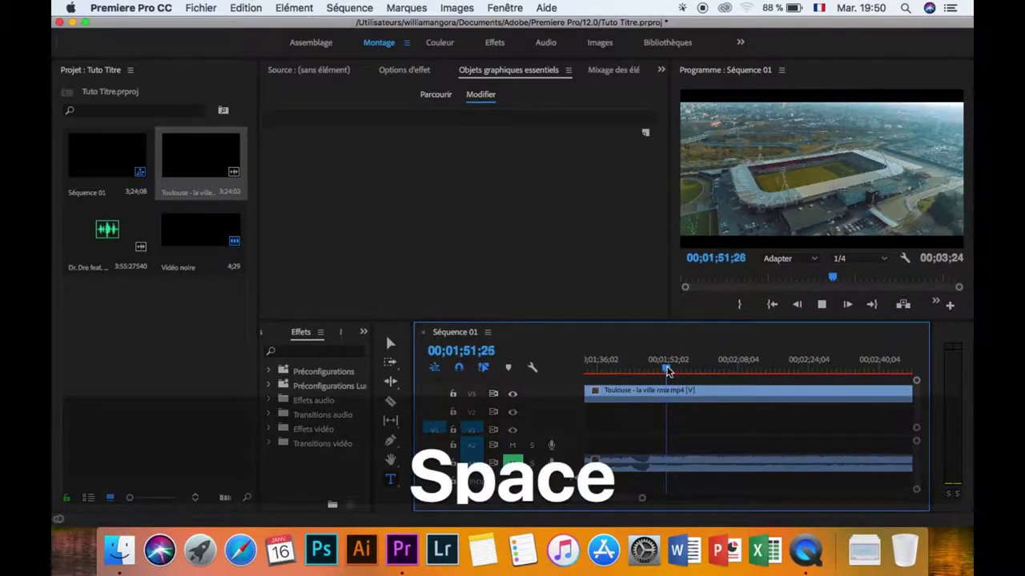
pyautogui.press('space')
# - Cut the Toulouse footage at about 00;01;44 and delete the part before the cut
pyautogui.press('b')
pyautogui.click(638, 395)
pyautogui.press('b')
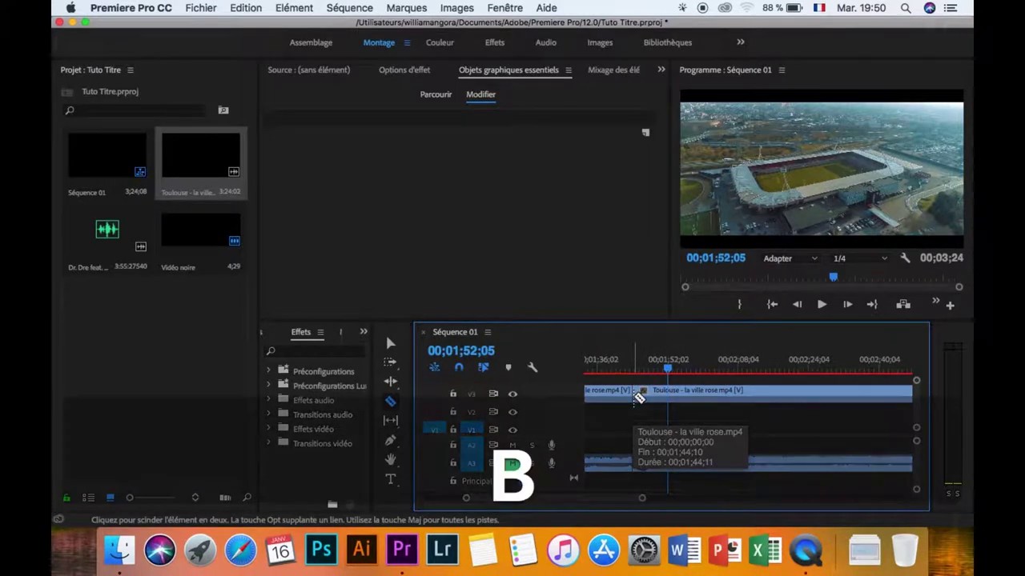
pyautogui.press('a')
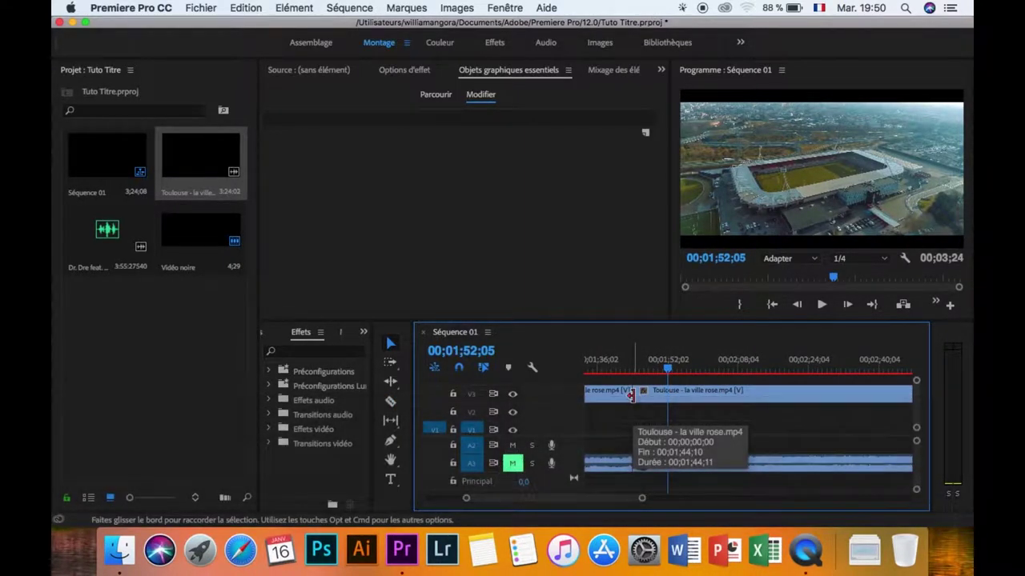
pyautogui.click(614, 390)
pyautogui.press('BackSpace')
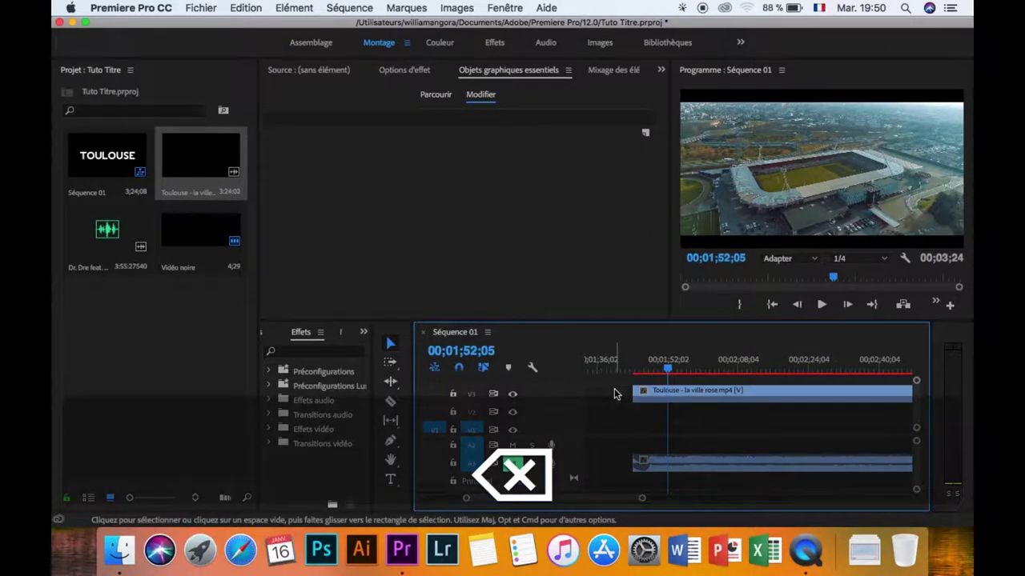
# - Move the remaining Toulouse footage on V3 and its audio to the start of the sequence
pyautogui.press('-')
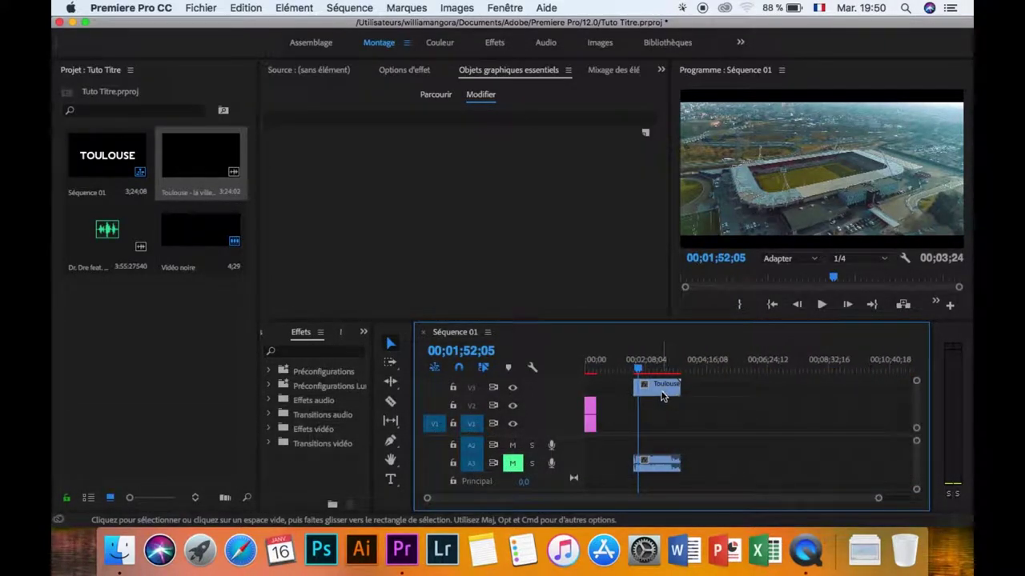
pyautogui.moveTo(661, 397); pyautogui.dragTo(611, 399)
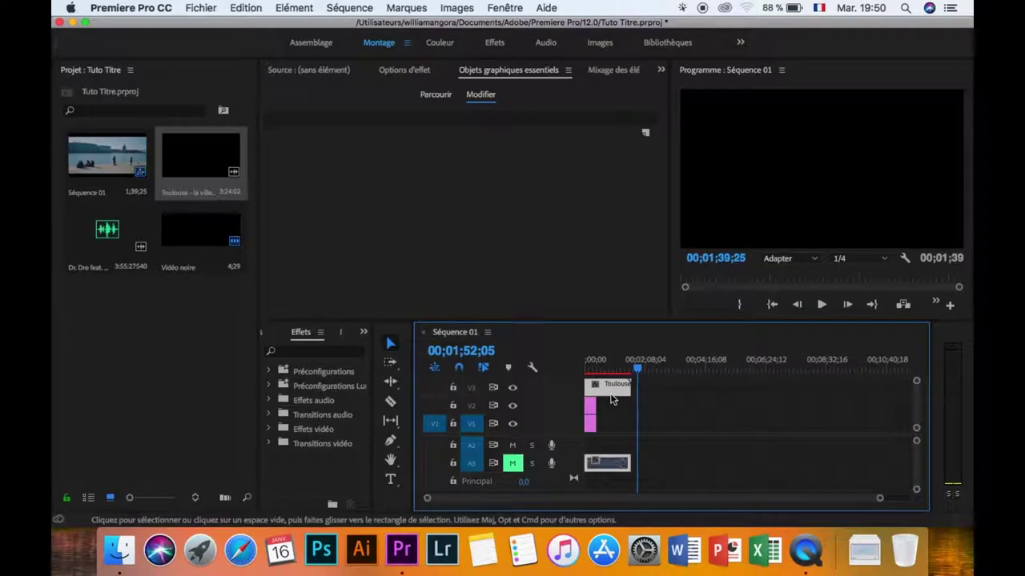
pyautogui.press('=')
pyautogui.press('=')
pyautogui.press('=')
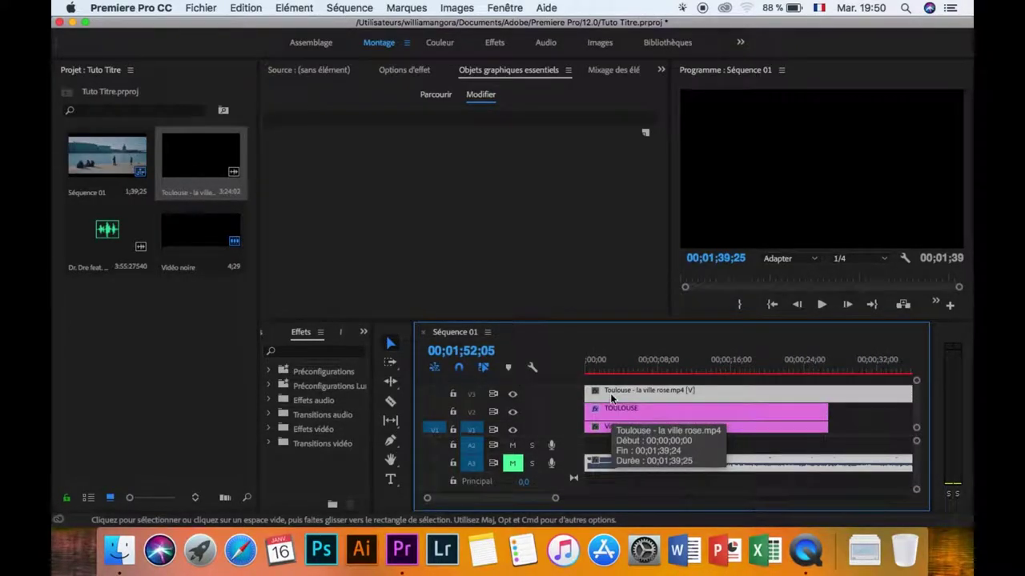
pyautogui.press('-')
# - Hide video track V3 and select the TOULOUSE title clip with the playhead at the start of the sequence
pyautogui.click(609, 409)
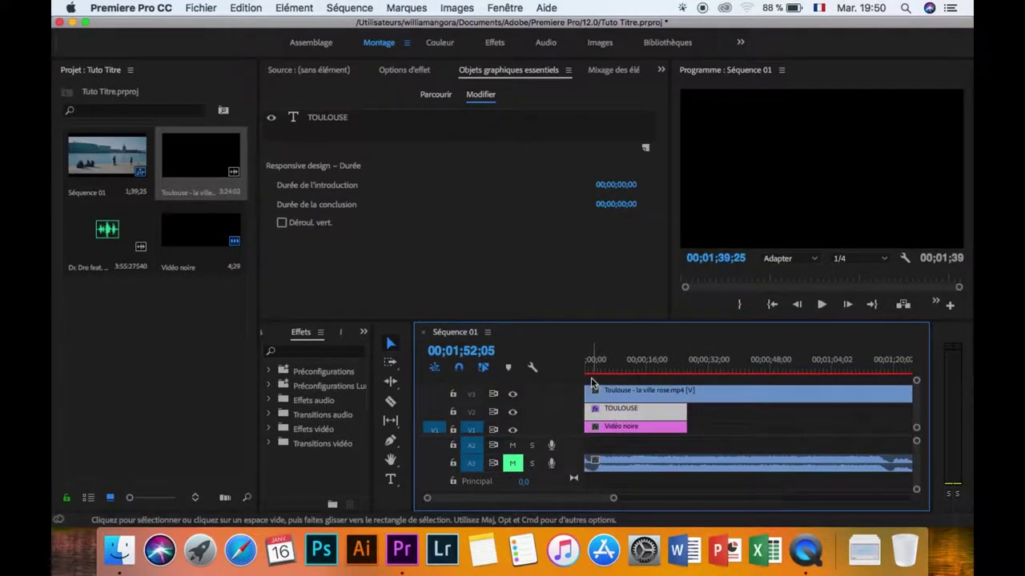
pyautogui.click(591, 378)
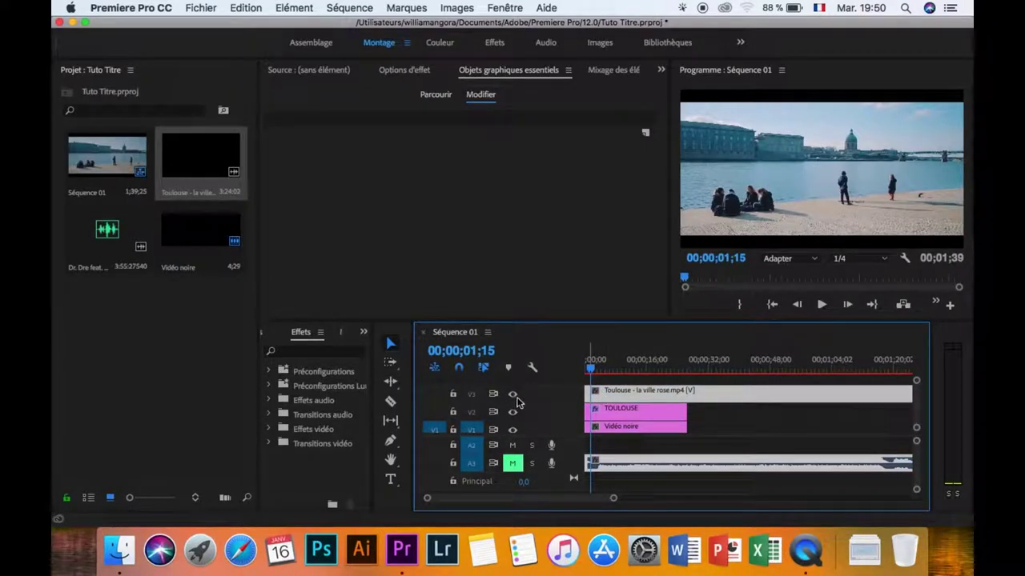
pyautogui.click(513, 394)
pyautogui.click(619, 410)
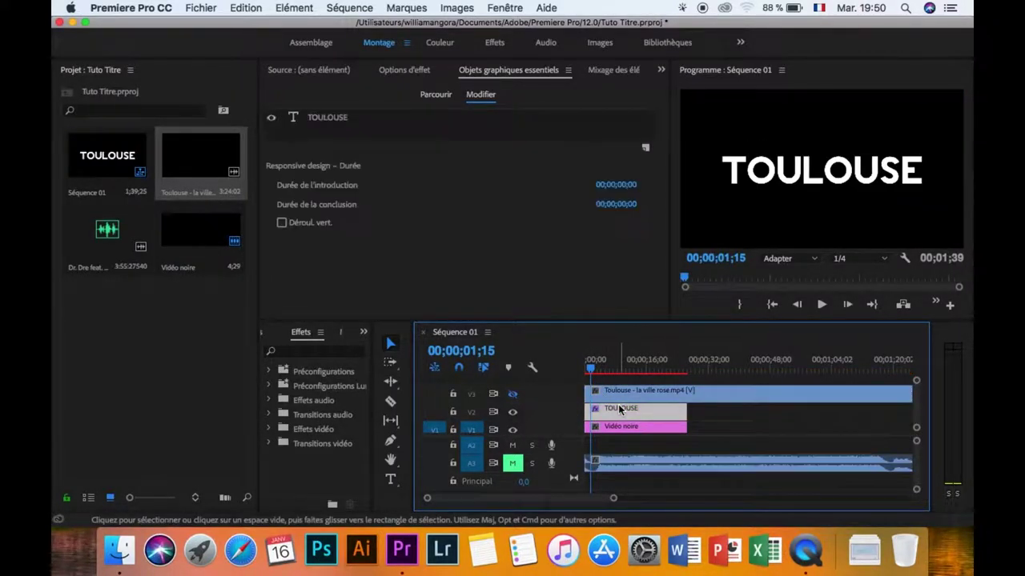
pyautogui.moveTo(593, 378); pyautogui.dragTo(585, 377)
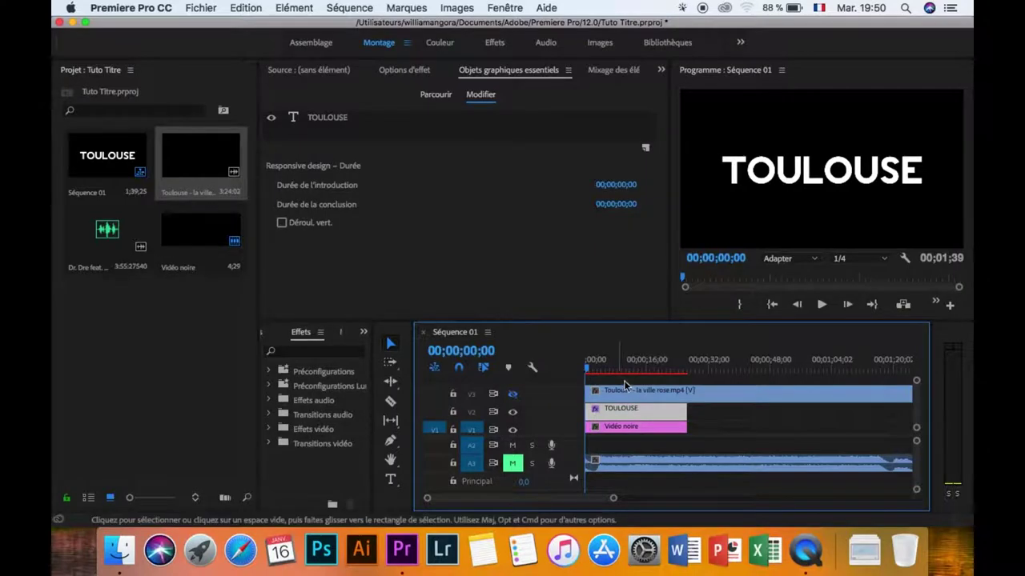
# - Open the TOULOUSE title clip's effect options and enlarge the panel and its keyframe area
pyautogui.click(401, 70)
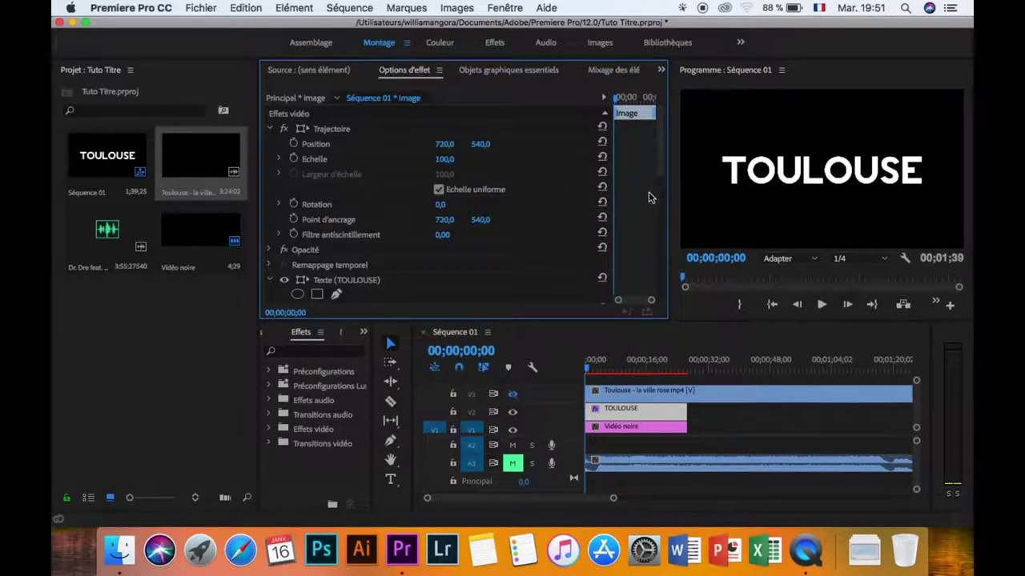
pyautogui.moveTo(668, 173); pyautogui.dragTo(503, 171)
pyautogui.moveTo(505, 96)
pyautogui.mouseDown()
pyautogui.moveTo(668, 105)
pyautogui.moveTo(682, 119)
pyautogui.moveTo(492, 104)
pyautogui.mouseUp()
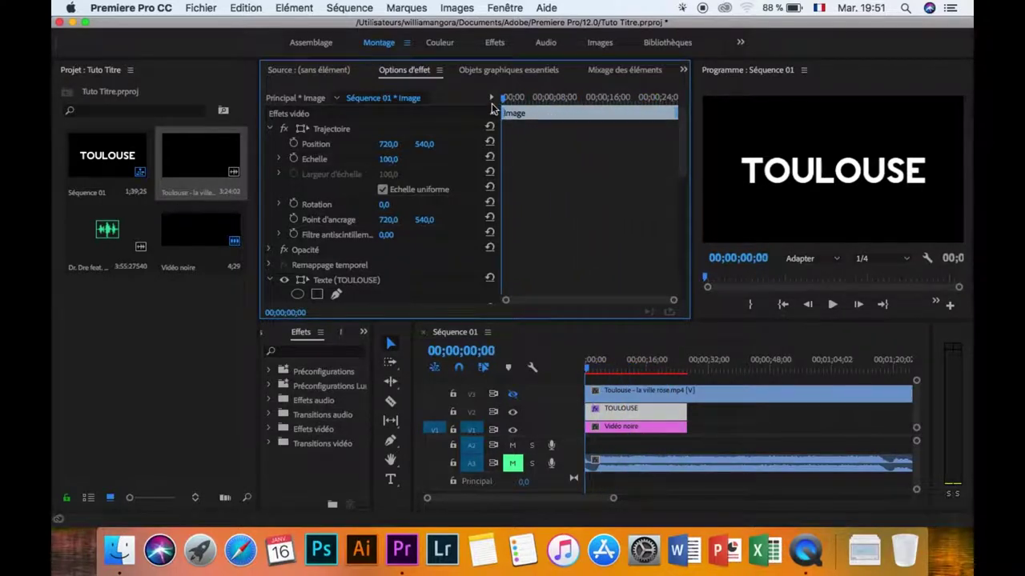
pyautogui.scroll(-10, 312, 157)
pyautogui.scroll(10, 313, 157)
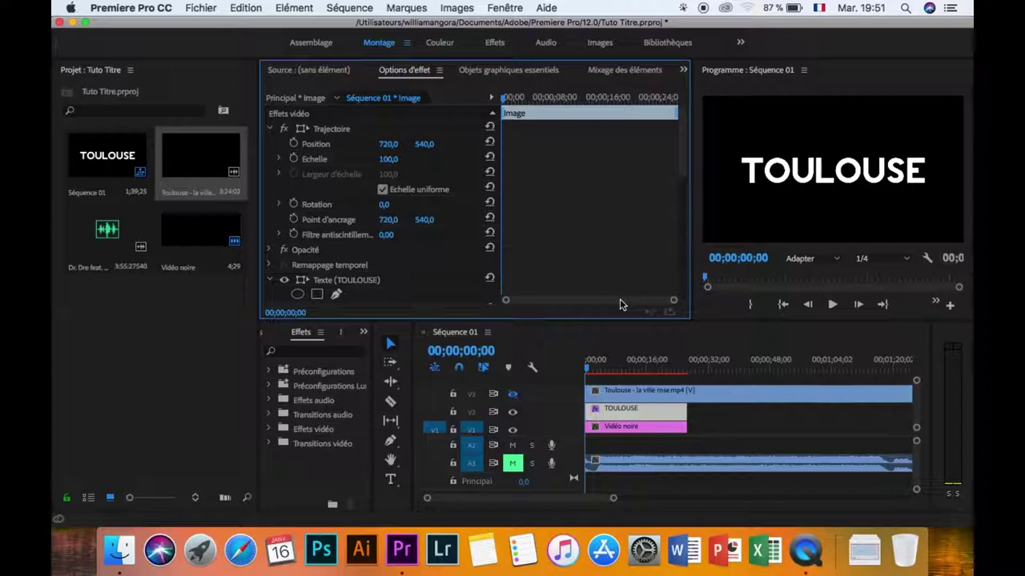
# - Enable Echelle keyframing for the title clip at the start of the sequence and set the scale there to 300
pyautogui.click(587, 370)
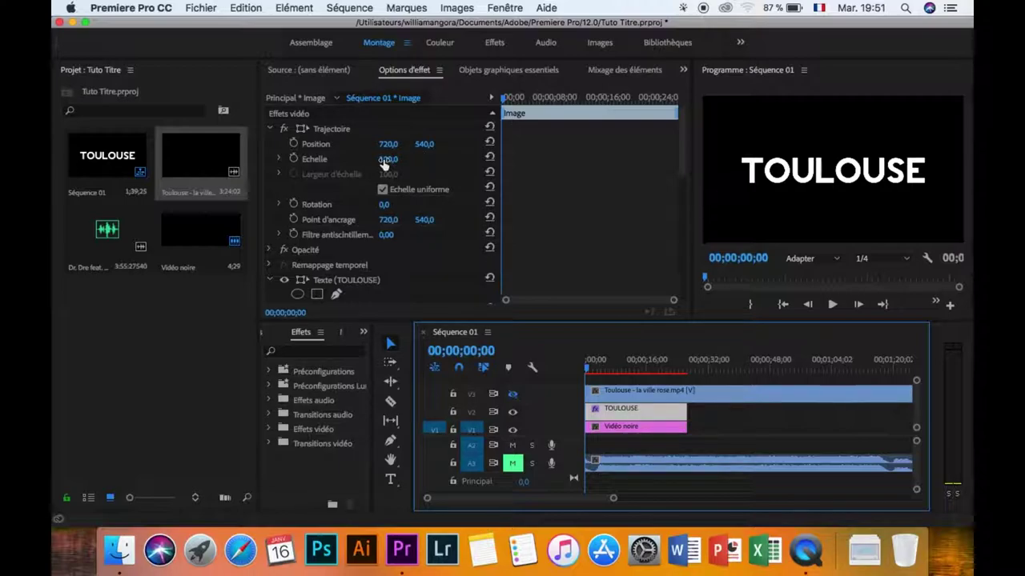
pyautogui.scroll(-5, 370, 195)
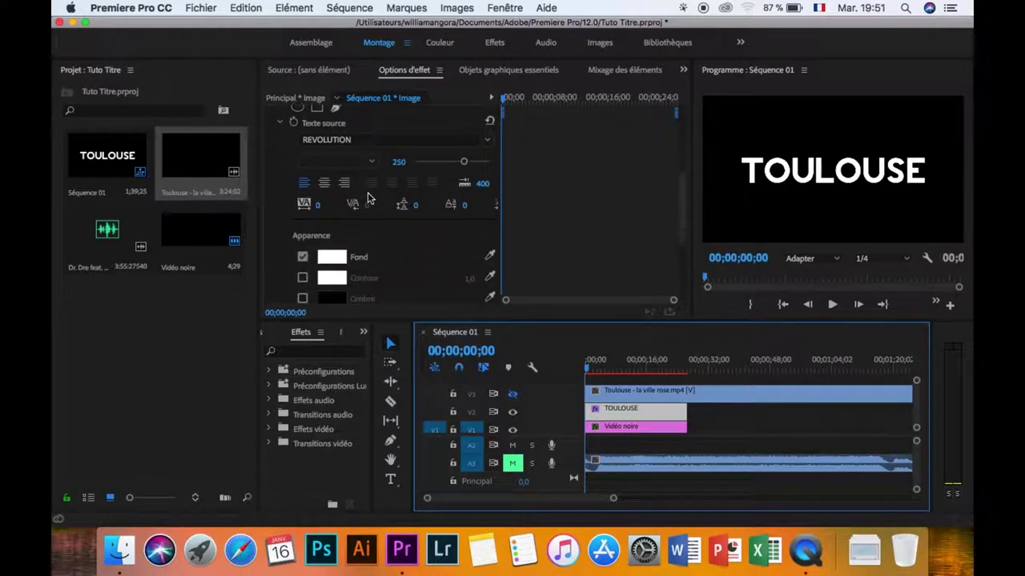
pyautogui.scroll(1, 370, 197)
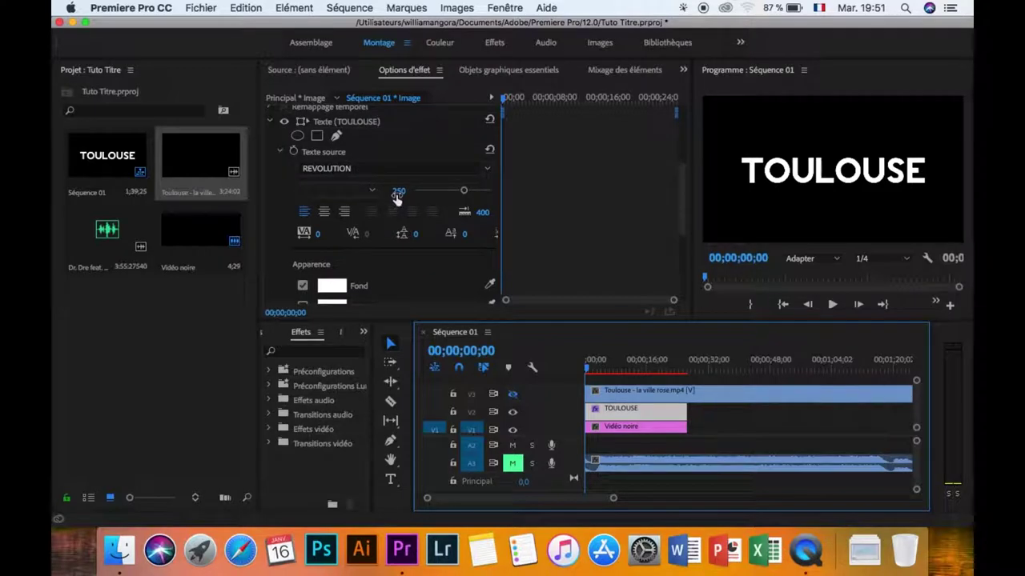
pyautogui.scroll(5, 300, 160)
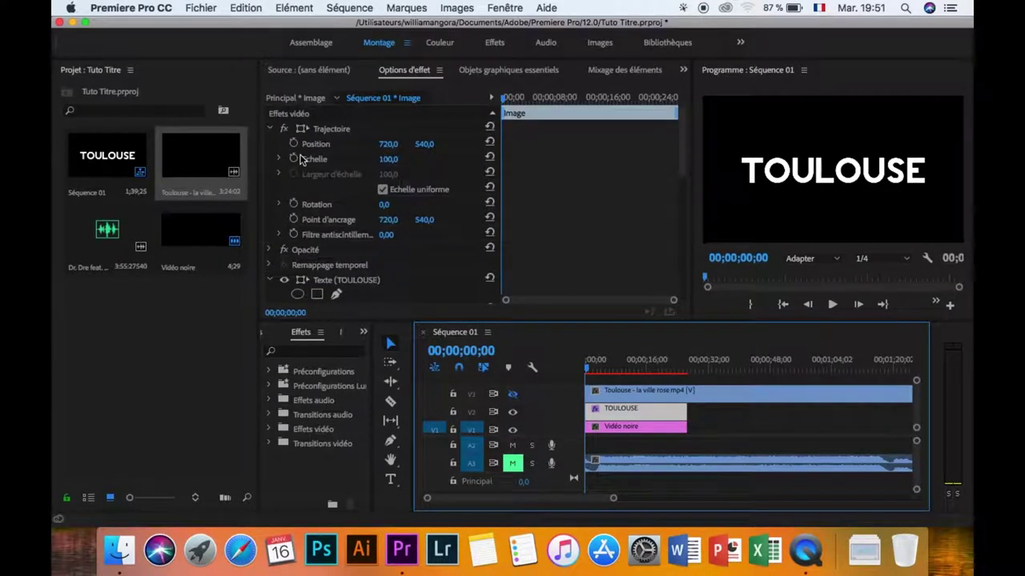
pyautogui.click(293, 159)
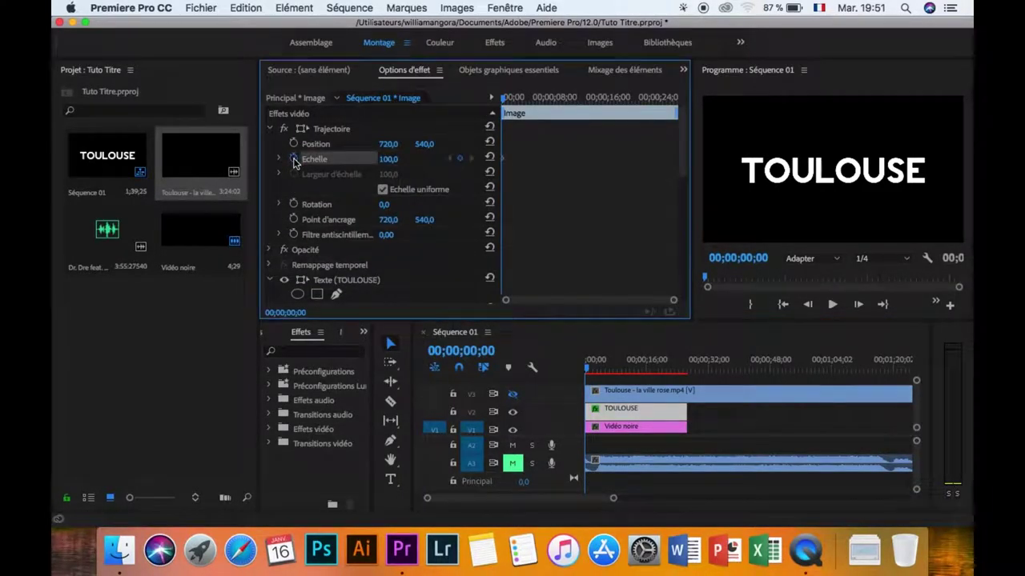
pyautogui.click(389, 159)
pyautogui.write('300')
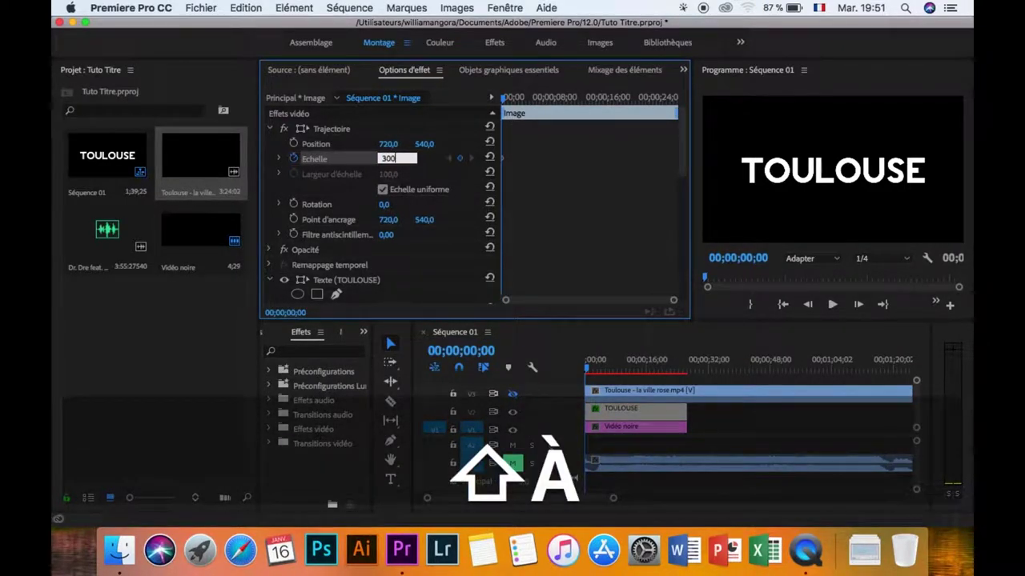
pyautogui.press('Return')
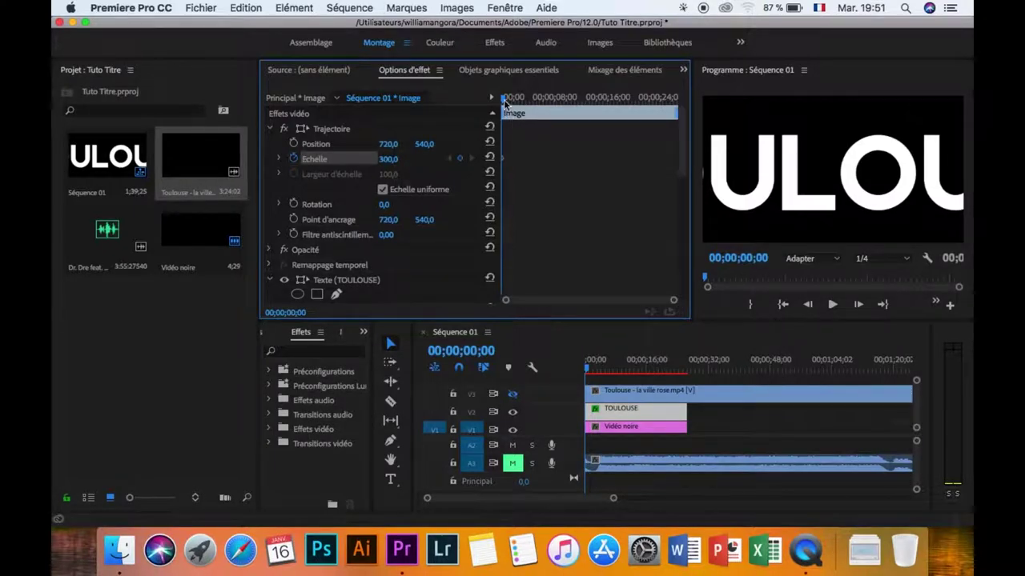
# - Add a second Echelle keyframe of 100 to the title clip at 00;00;17;06
pyautogui.moveTo(503, 99); pyautogui.dragTo(618, 118)
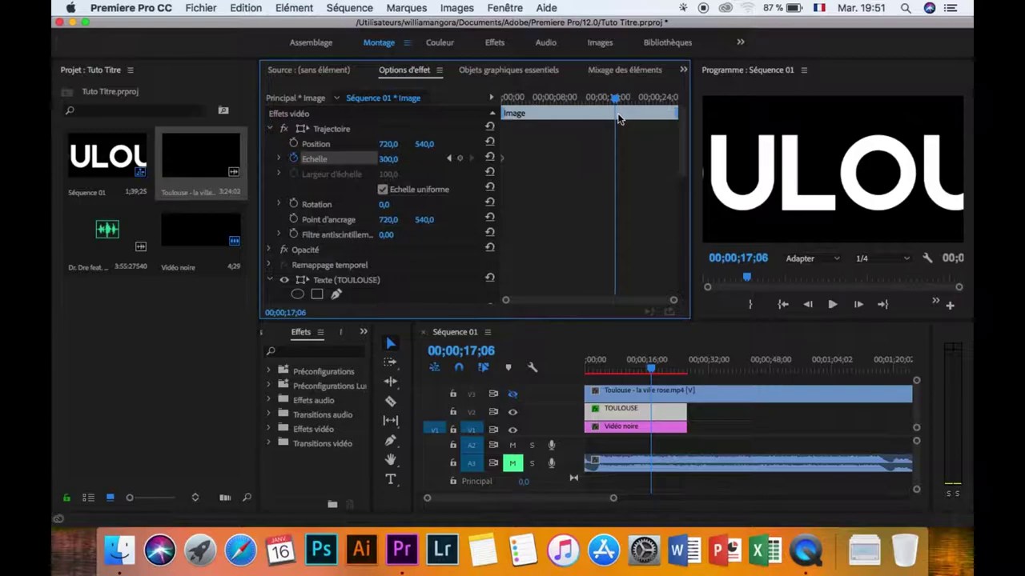
pyautogui.click(387, 160)
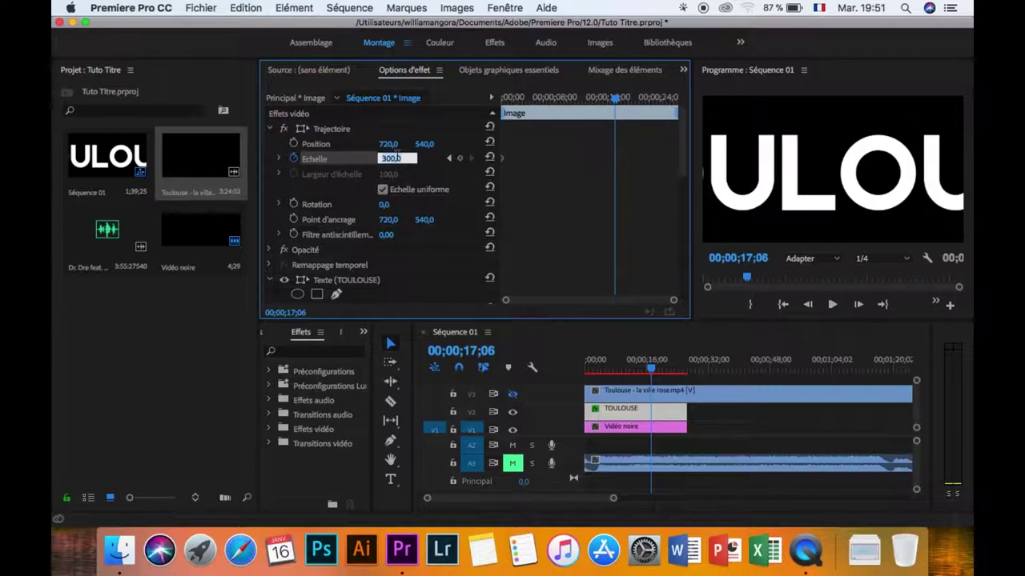
pyautogui.write('1')
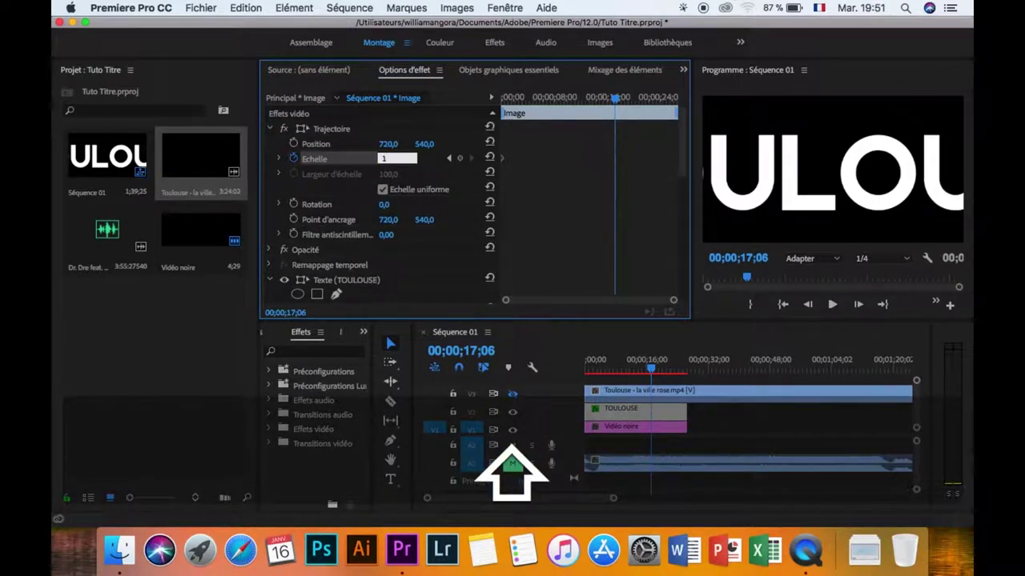
pyautogui.write('00')
pyautogui.press('Return')
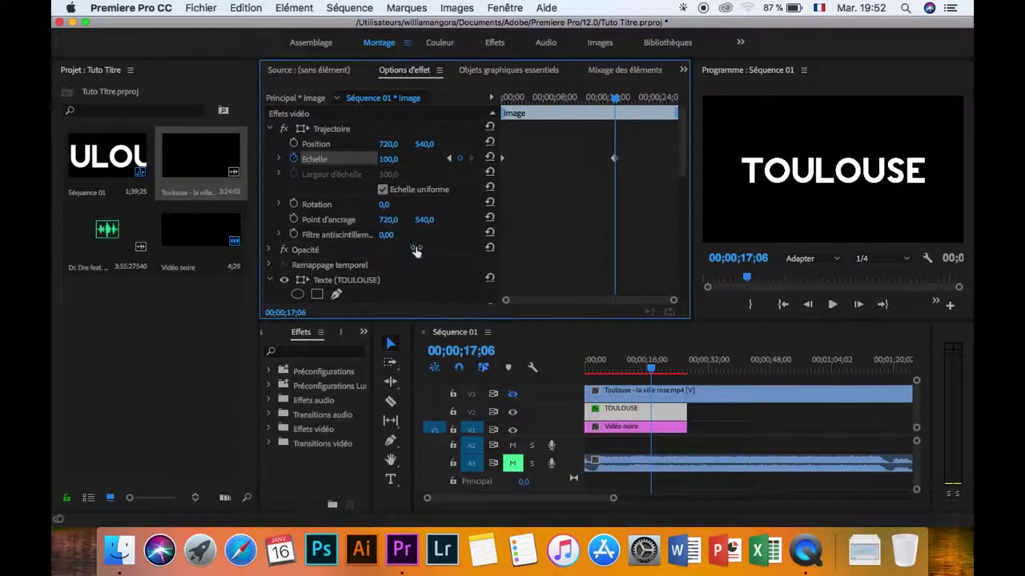
# - Play the title animation from the start and move its second Echelle keyframe earlier, to about 12 seconds
pyautogui.moveTo(651, 362); pyautogui.dragTo(525, 345)
pyautogui.press('space')
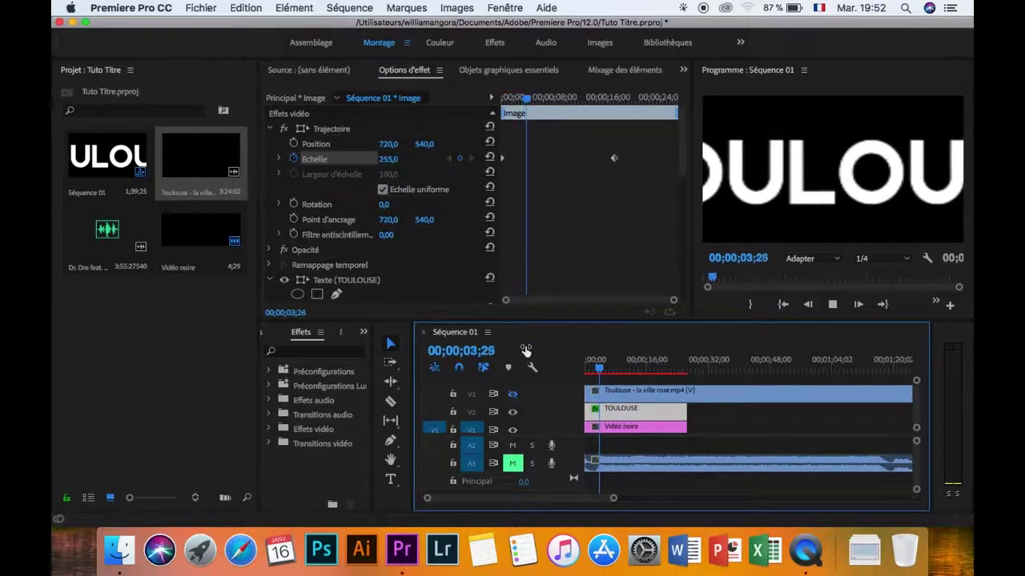
pyautogui.press('space')
pyautogui.click(614, 160)
pyautogui.moveTo(615, 163); pyautogui.dragTo(583, 161)
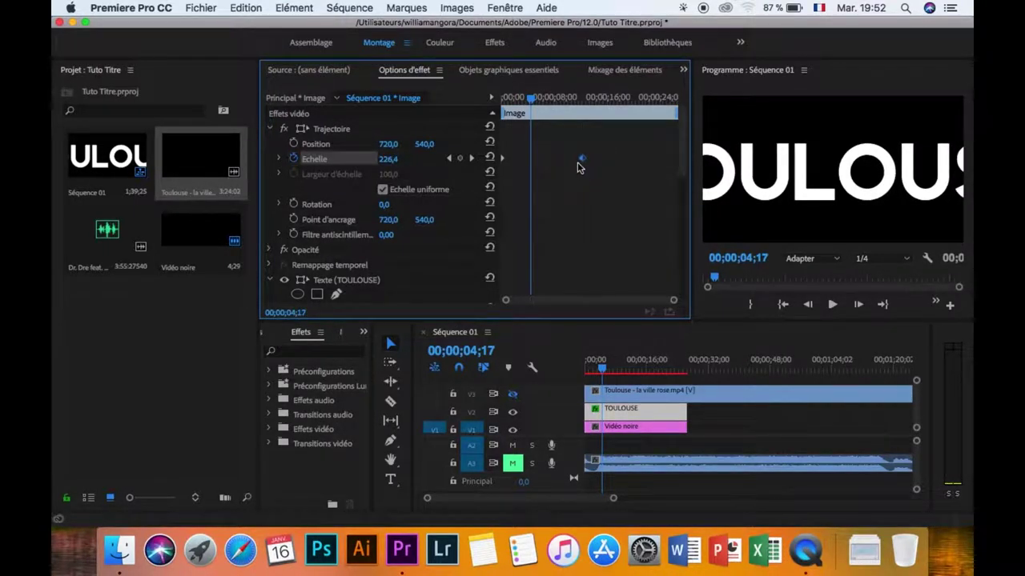
# - Set the second Echelle keyframe's interpolation to Progressif
pyautogui.press('shift')
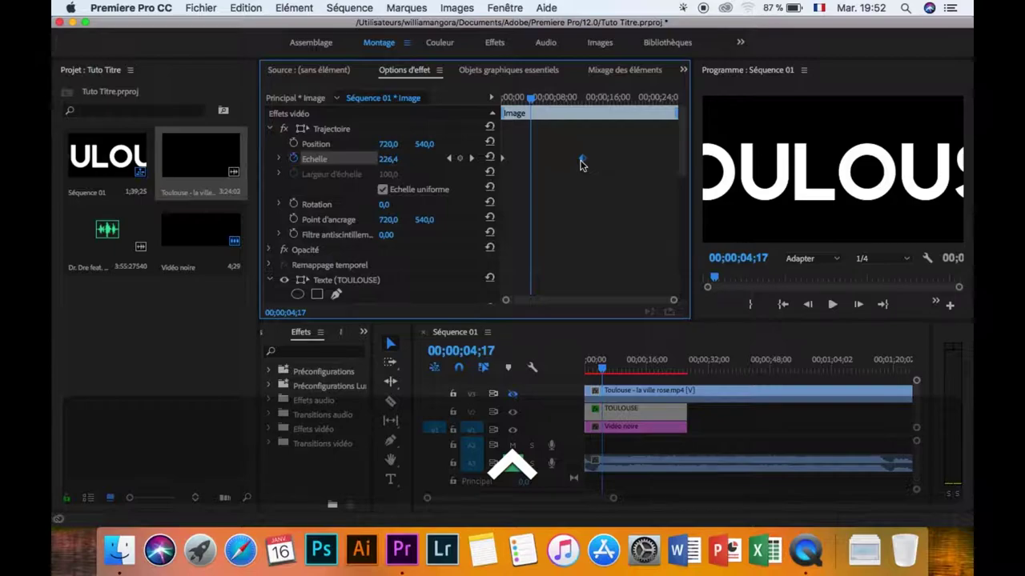
pyautogui.rightClick(581, 162)
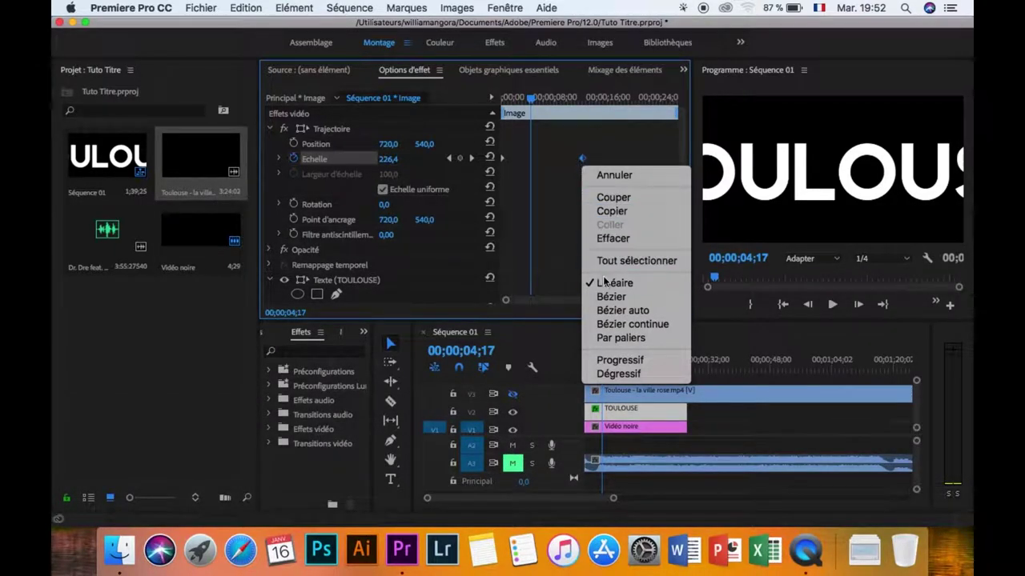
pyautogui.click(619, 361)
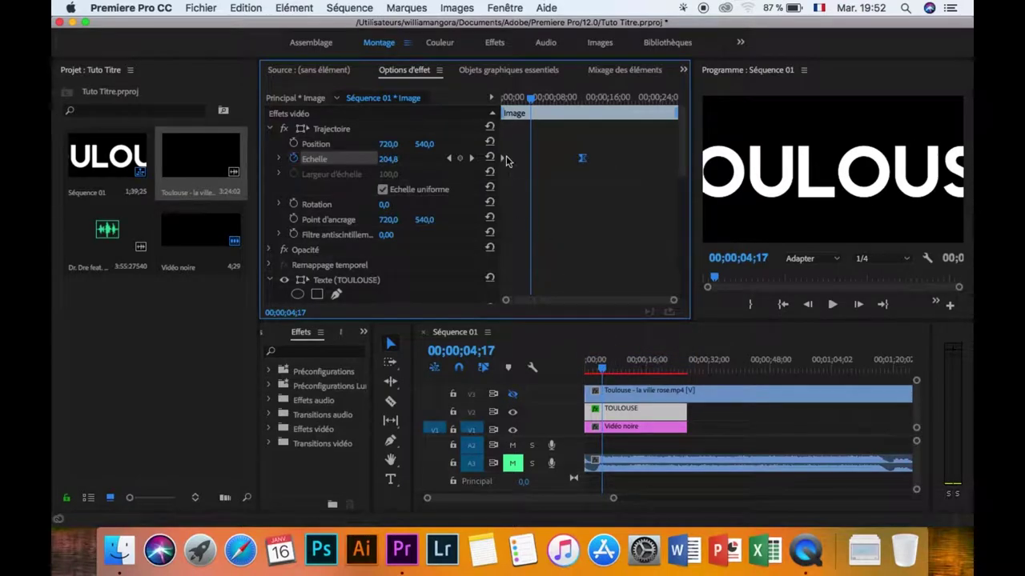
# - Preview the eased title animation, move the second Echelle keyframe to about 7 seconds and replay it from the start
pyautogui.press('space')
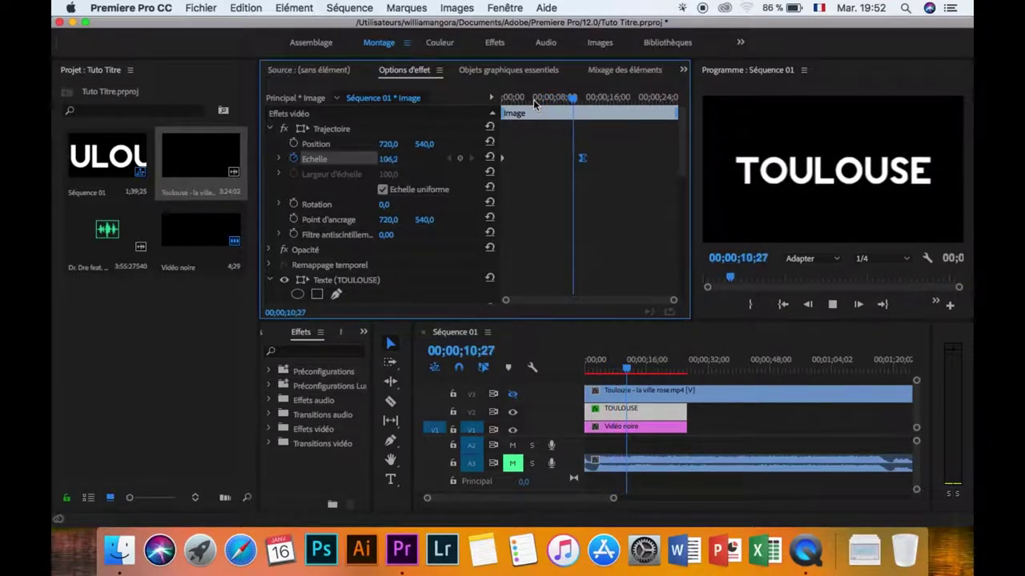
pyautogui.press('space')
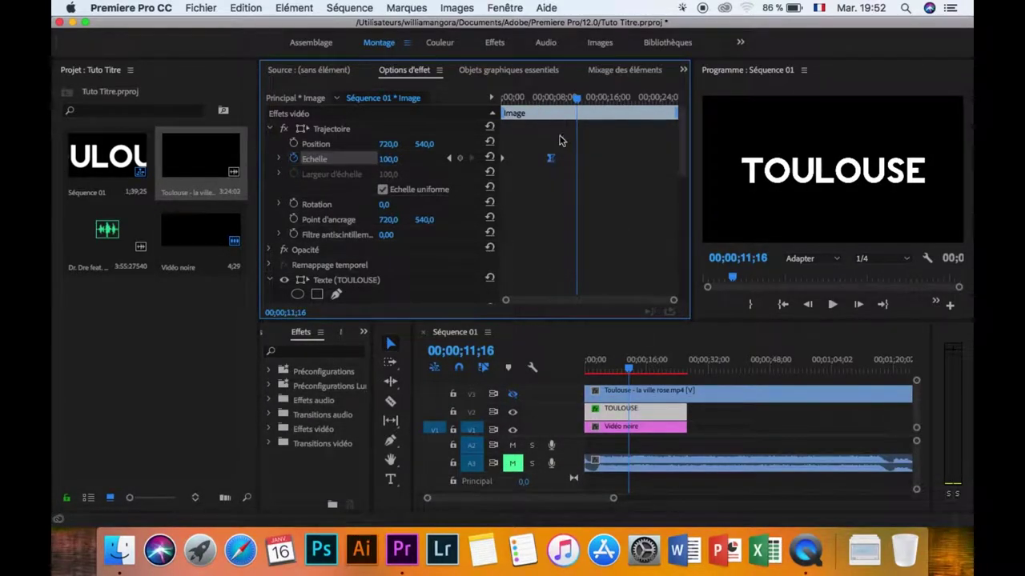
pyautogui.moveTo(578, 101); pyautogui.dragTo(441, 101)
pyautogui.press('space')
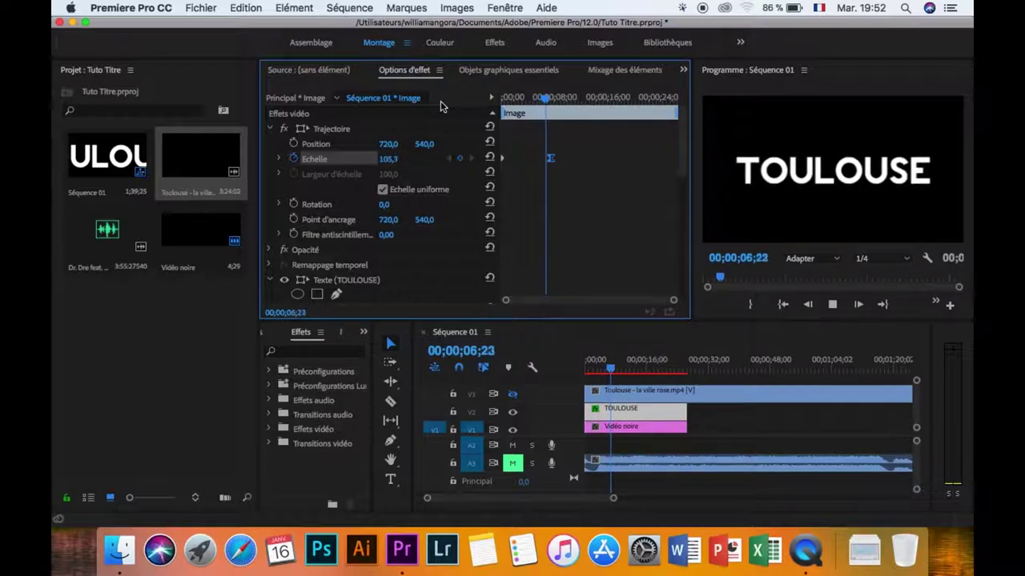
pyautogui.press('space')
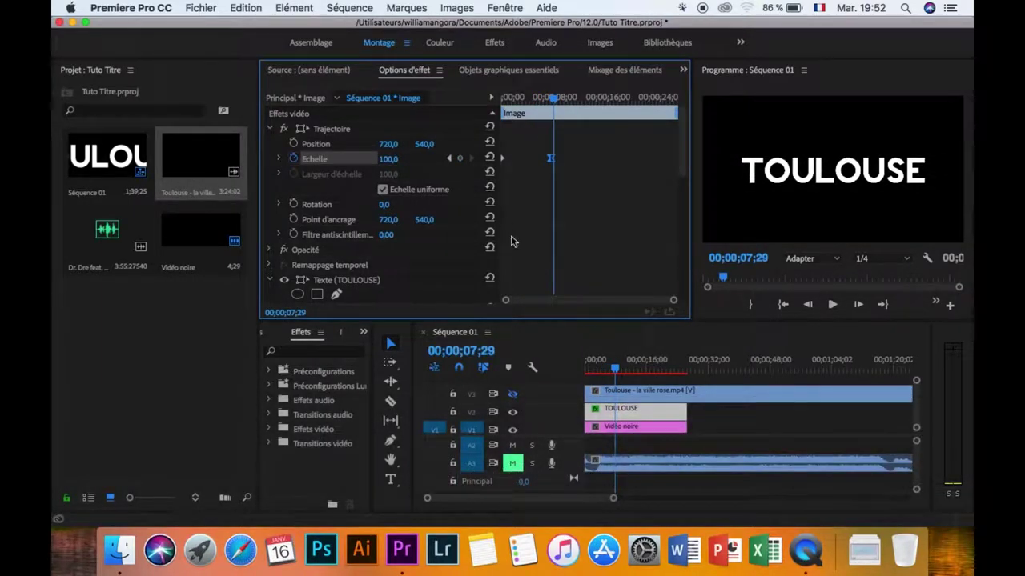
# - Show video track V3 again and set the Toulouse footage's opacity blend mode to Produit
pyautogui.click(647, 392)
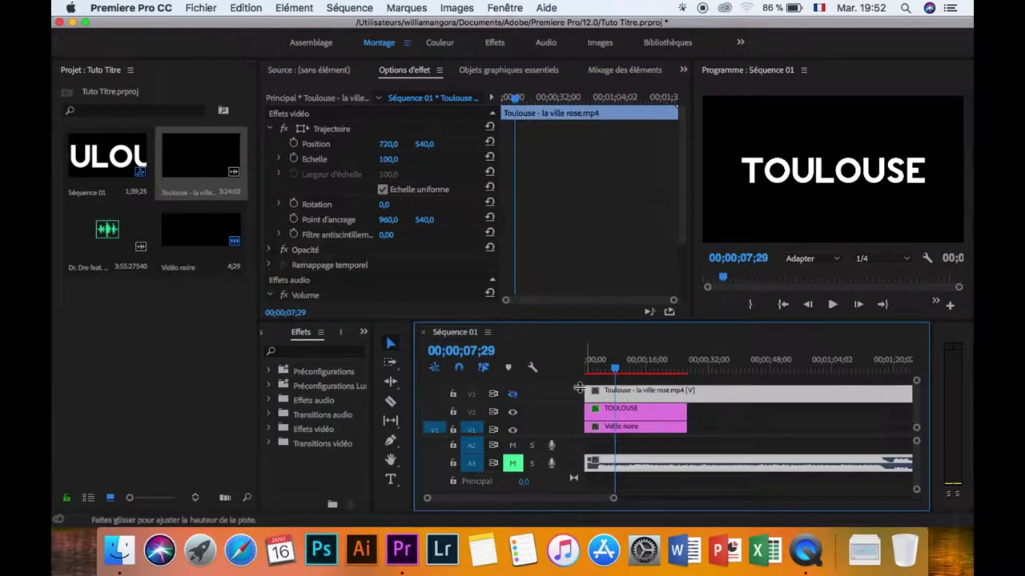
pyautogui.click(513, 394)
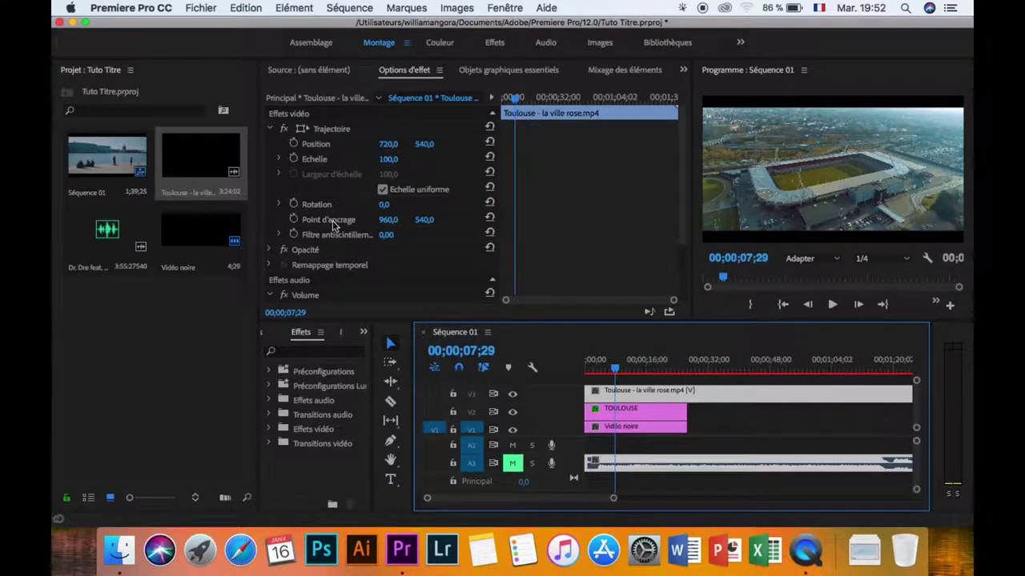
pyautogui.scroll(-3, 333, 210)
pyautogui.click(270, 175)
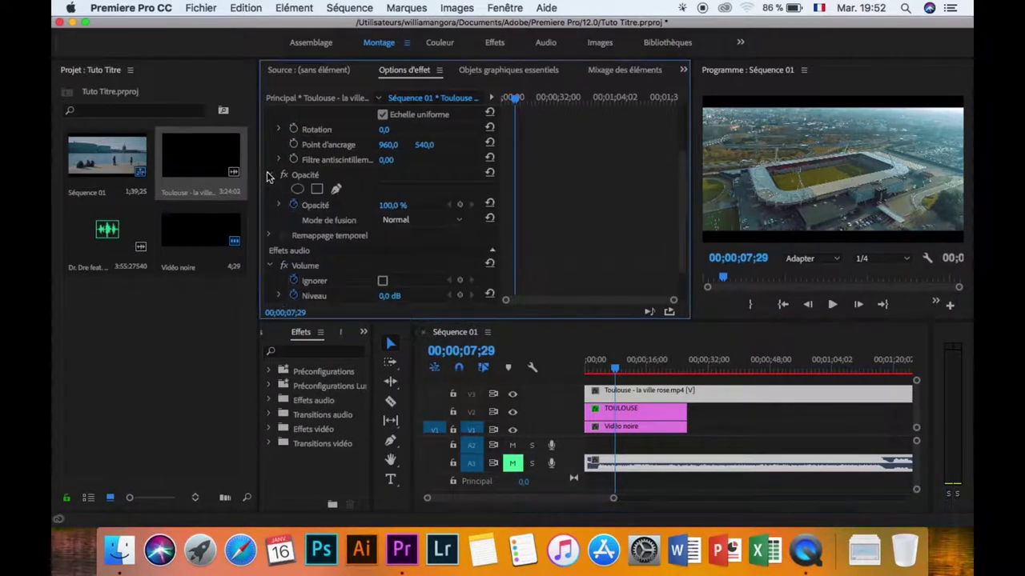
pyautogui.click(453, 222)
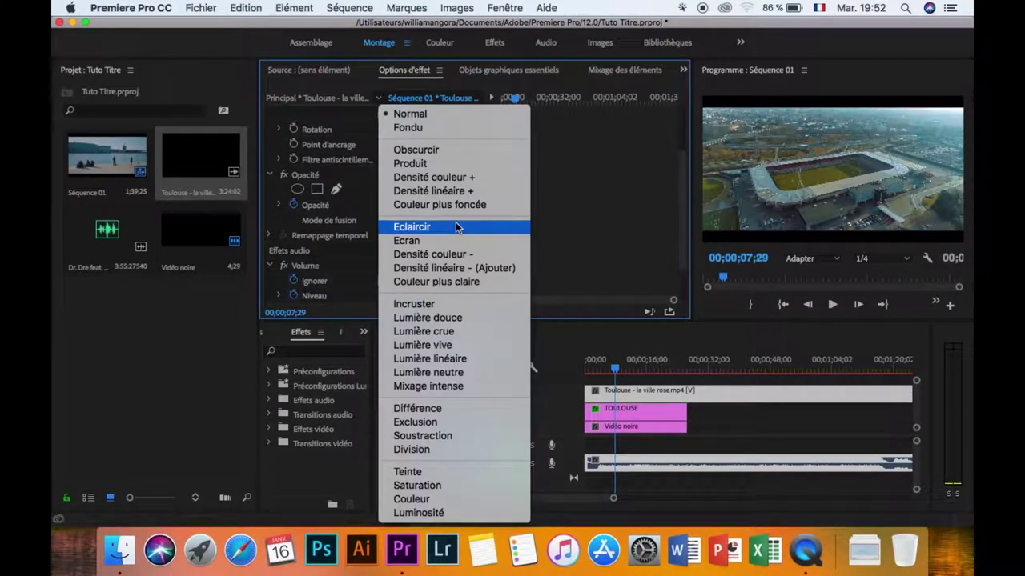
pyautogui.click(372, 30)
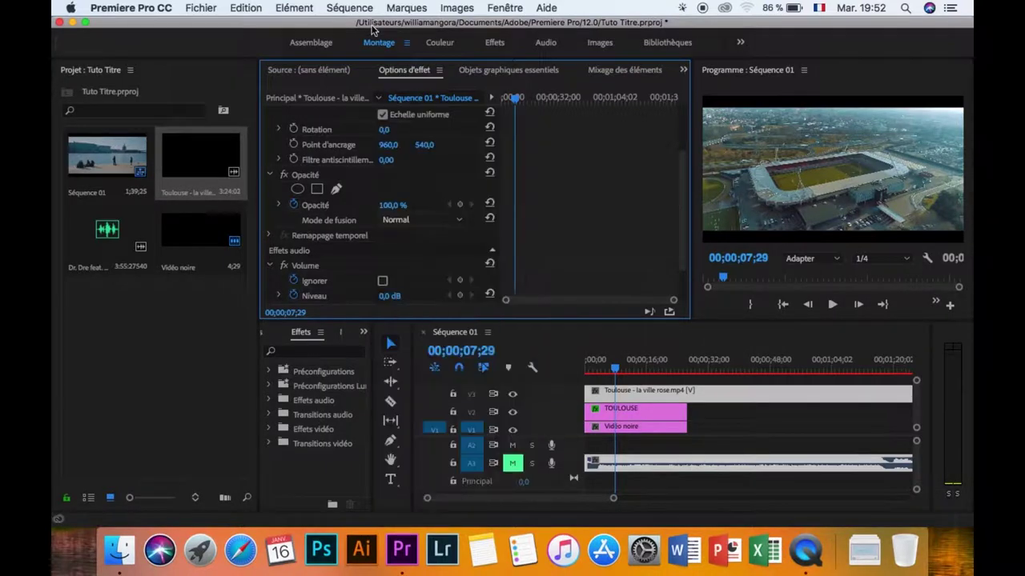
pyautogui.click(461, 220)
pyautogui.press('Down')
pyautogui.press('Up')
pyautogui.press('Up')
pyautogui.press('Up')
pyautogui.press('Up')
pyautogui.press('Up')
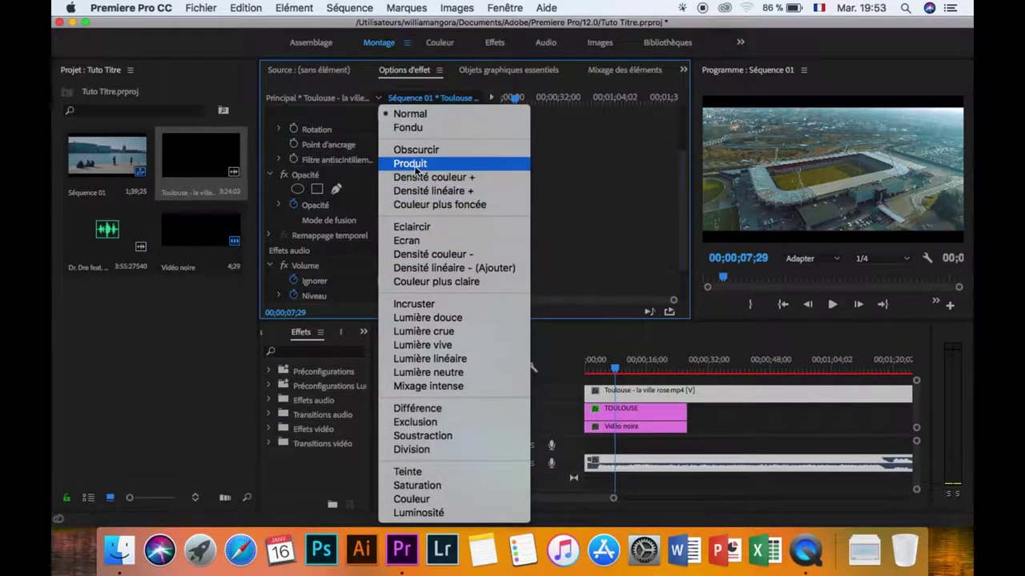
pyautogui.click(416, 165)
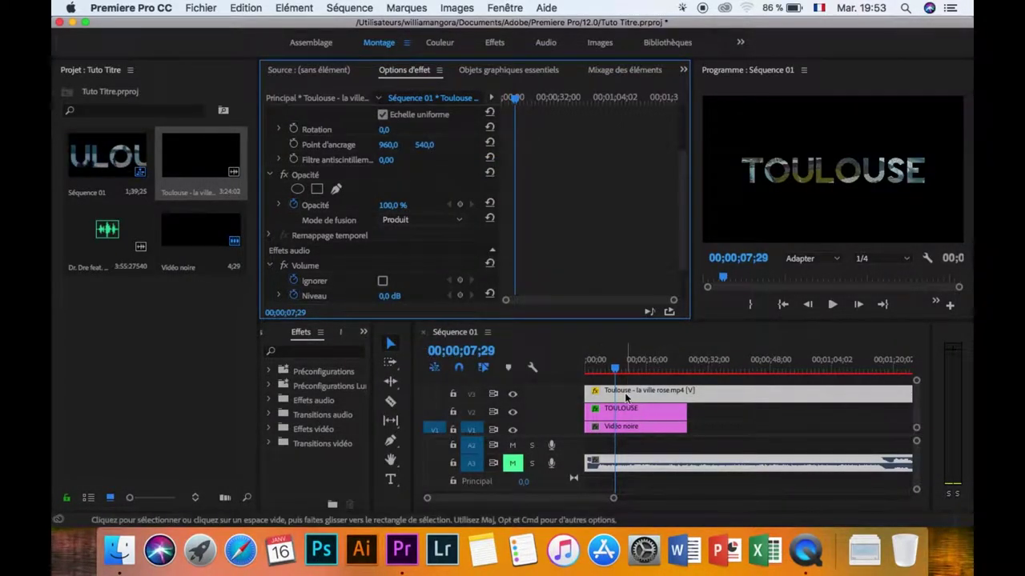
# - Play the sequence from the start to check the footage showing through the title letters
pyautogui.moveTo(617, 376); pyautogui.dragTo(557, 362)
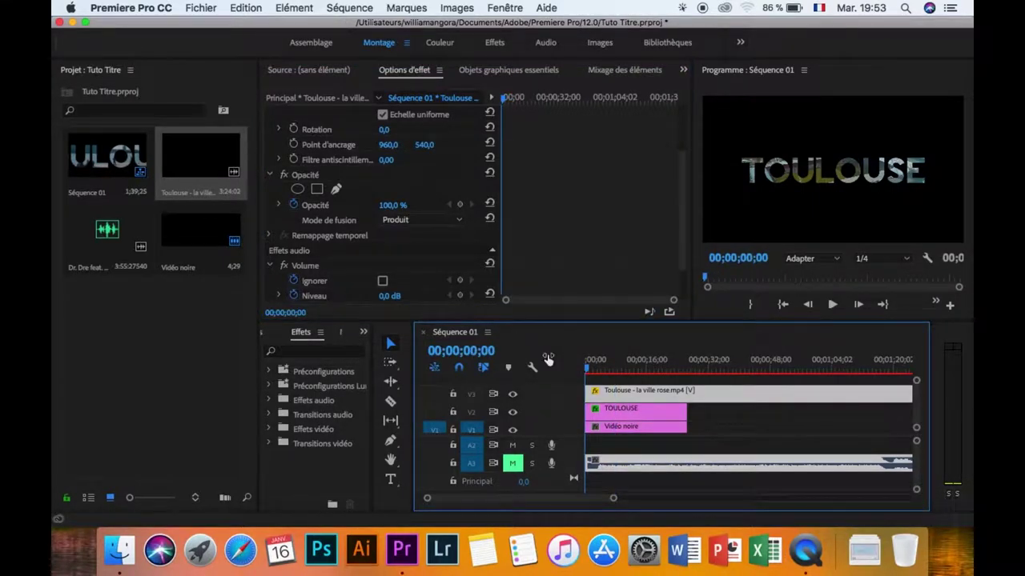
pyautogui.press('space')
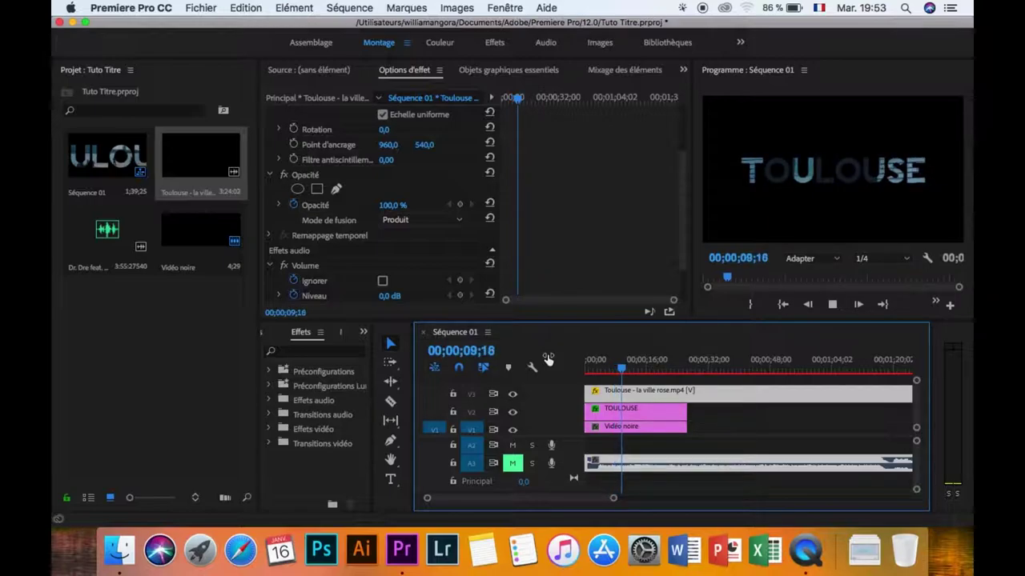
pyautogui.press('space')
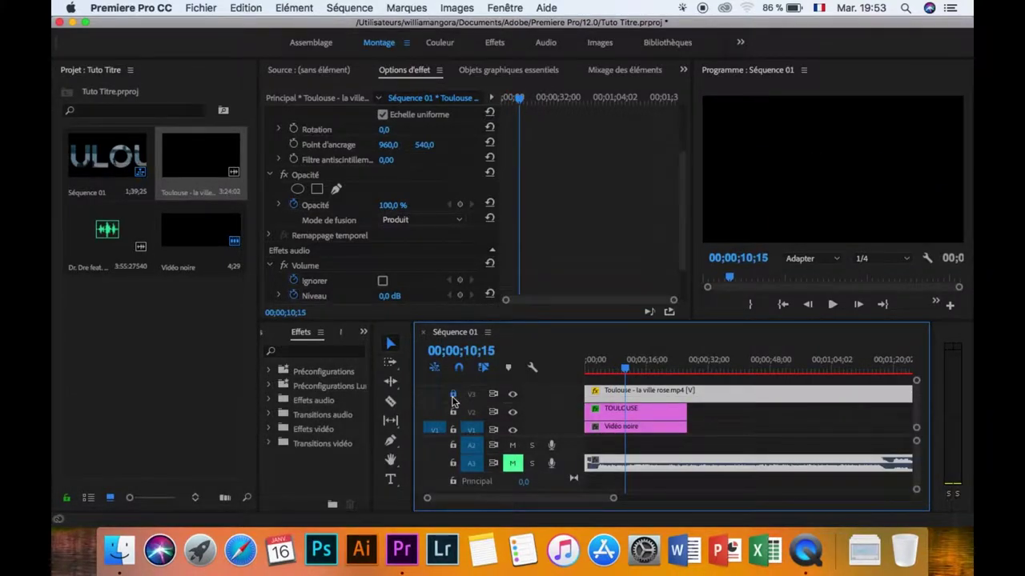
# - Lock track V3, delete the Toulouse footage's audio from A3 and unlock V3
pyautogui.click(452, 394)
pyautogui.press('BackSpace')
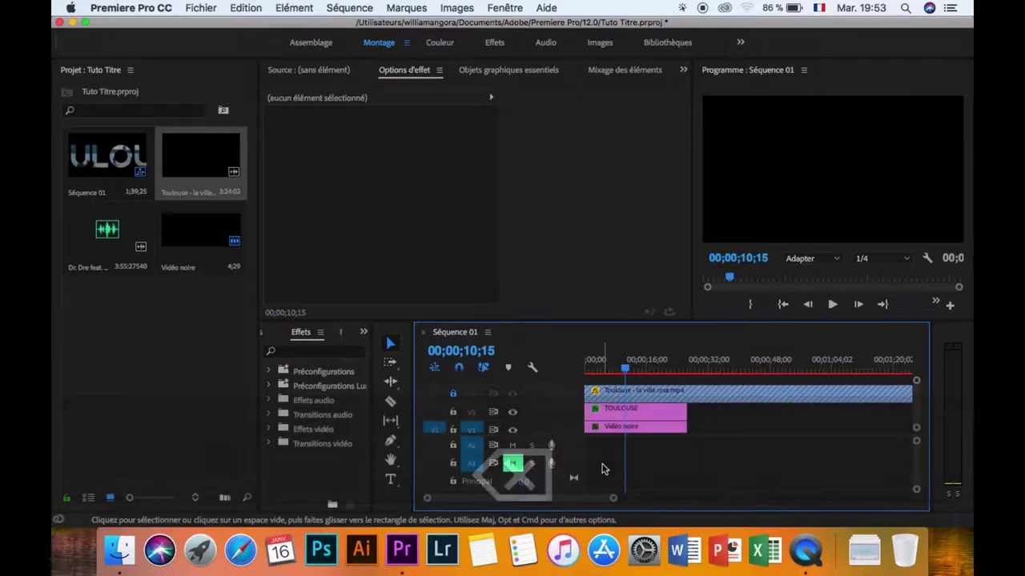
pyautogui.click(452, 394)
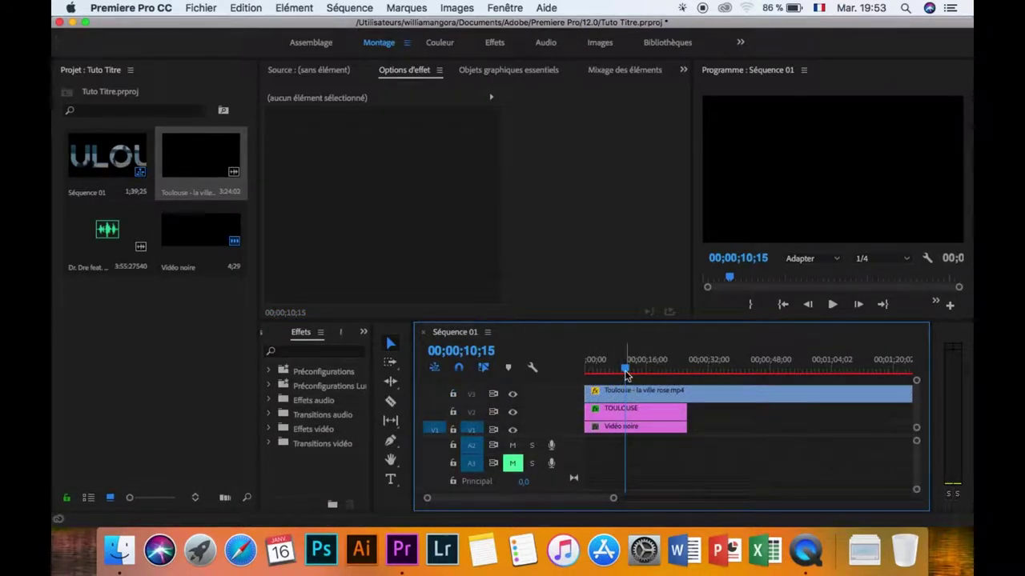
# - Play the sequence from the start, then from about 18 seconds, and return to about 14 seconds to check the footage inside the title
pyautogui.moveTo(627, 369); pyautogui.dragTo(587, 366)
pyautogui.press('space')
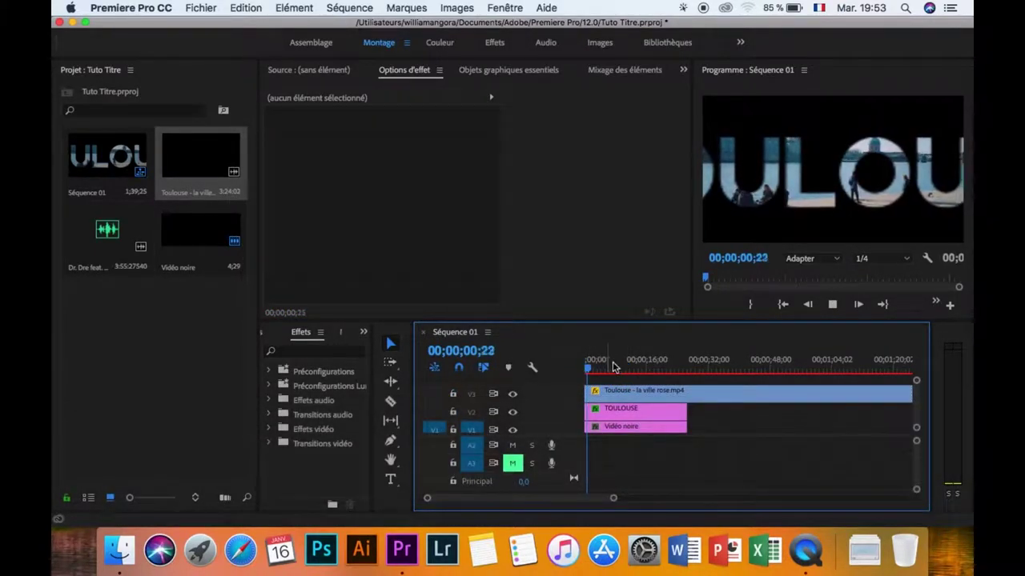
pyautogui.click(658, 370)
pyautogui.press('space')
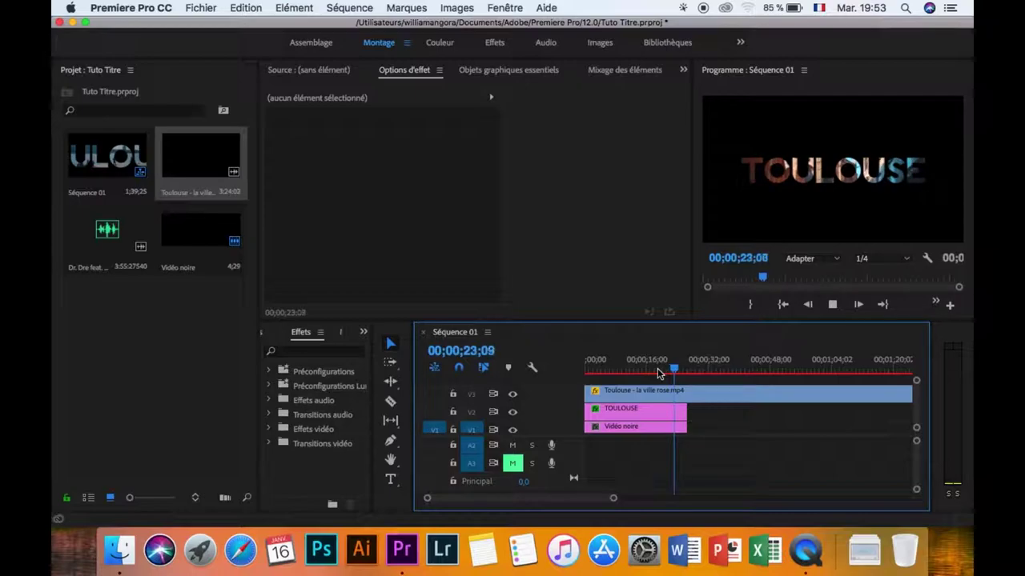
pyautogui.moveTo(654, 373); pyautogui.dragTo(639, 370)
pyautogui.press('space')
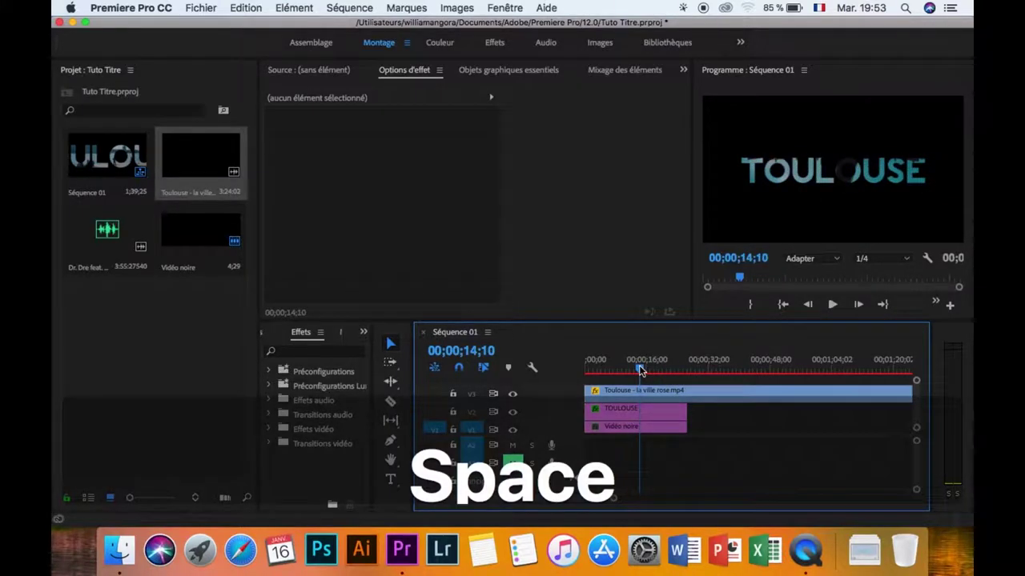
# - Add a third Echelle keyframe to the TOULOUSE title at 00;00;15;17, trying 150 and settling on 130
pyautogui.click(623, 411)
pyautogui.moveTo(591, 103); pyautogui.dragTo(549, 98)
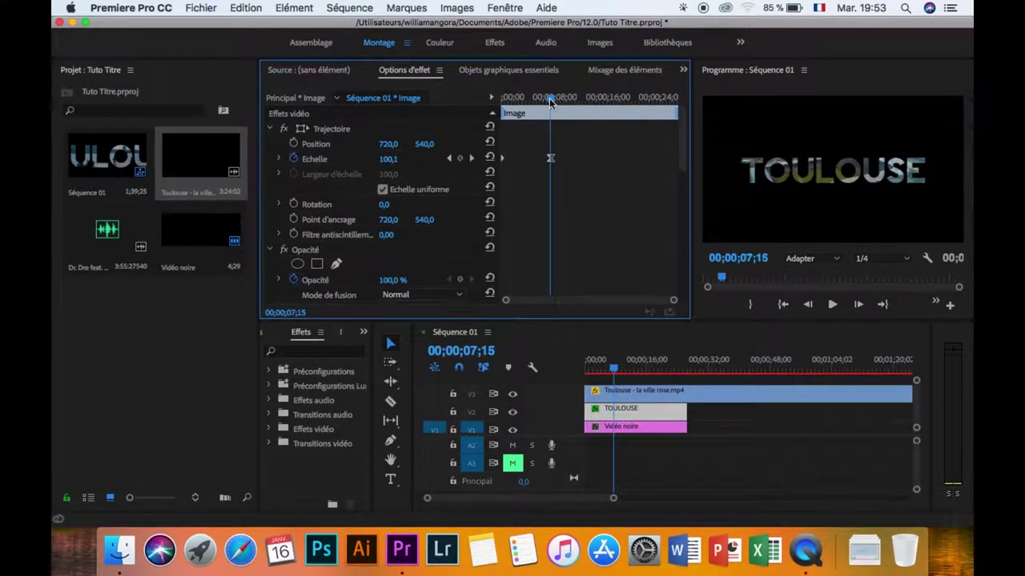
pyautogui.moveTo(549, 98); pyautogui.dragTo(606, 100)
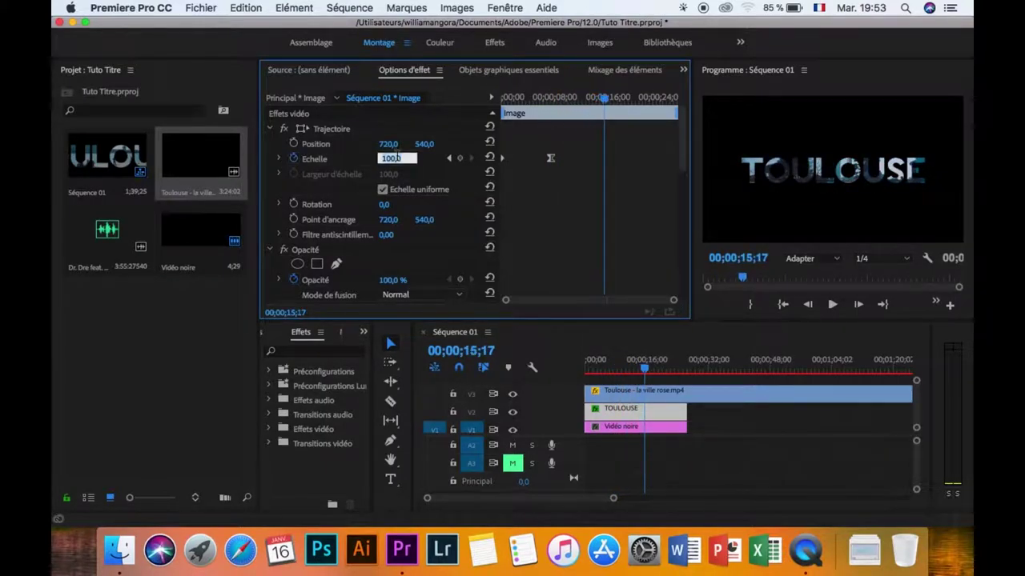
pyautogui.write('15')
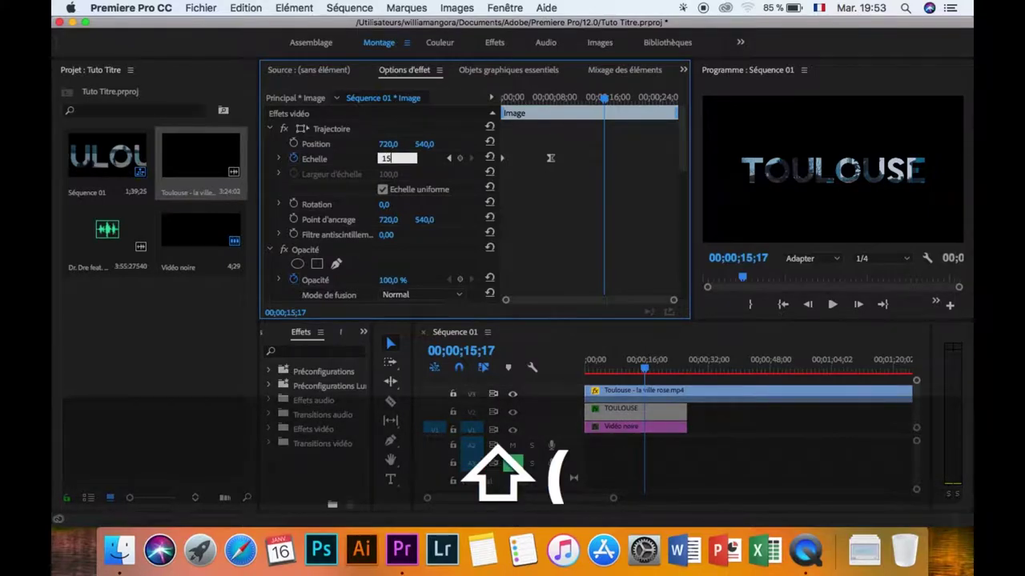
pyautogui.write('0')
pyautogui.press('Return')
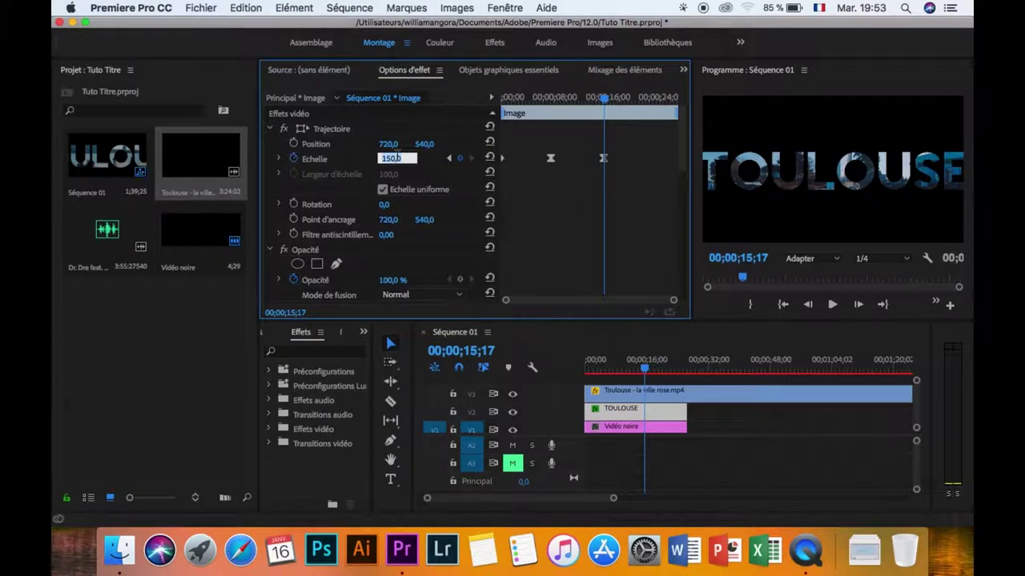
pyautogui.write('13')
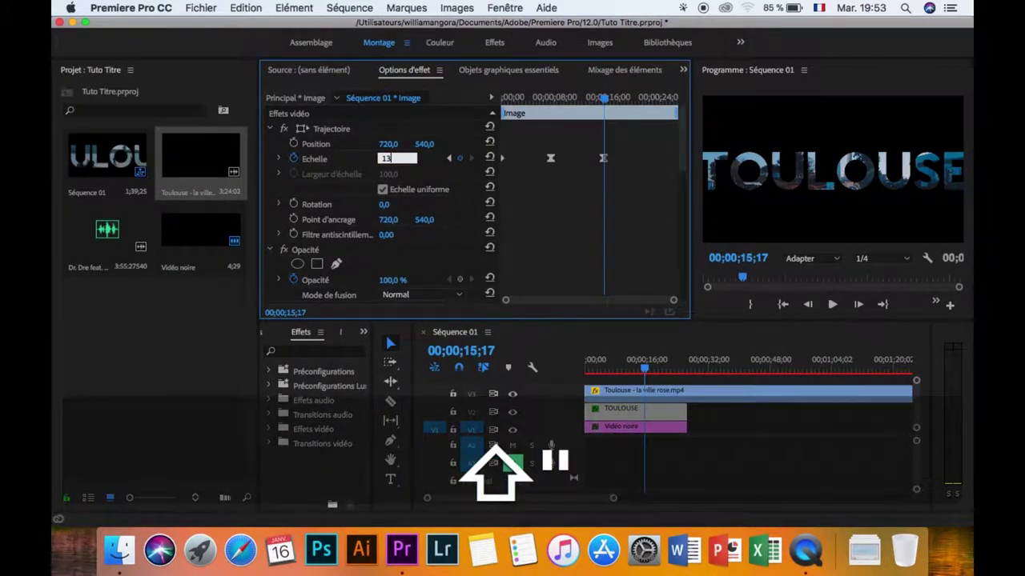
pyautogui.write('0')
pyautogui.press('Return')
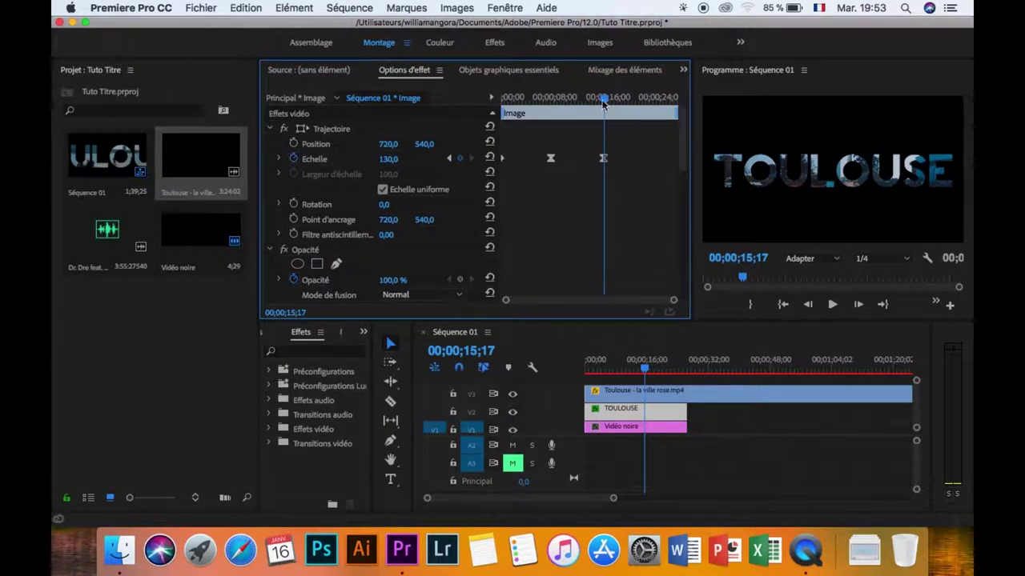
# - Replay the title from about 4 seconds through the third Echelle keyframe to check the scale animation
pyautogui.moveTo(604, 98); pyautogui.dragTo(513, 98)
pyautogui.press('space')
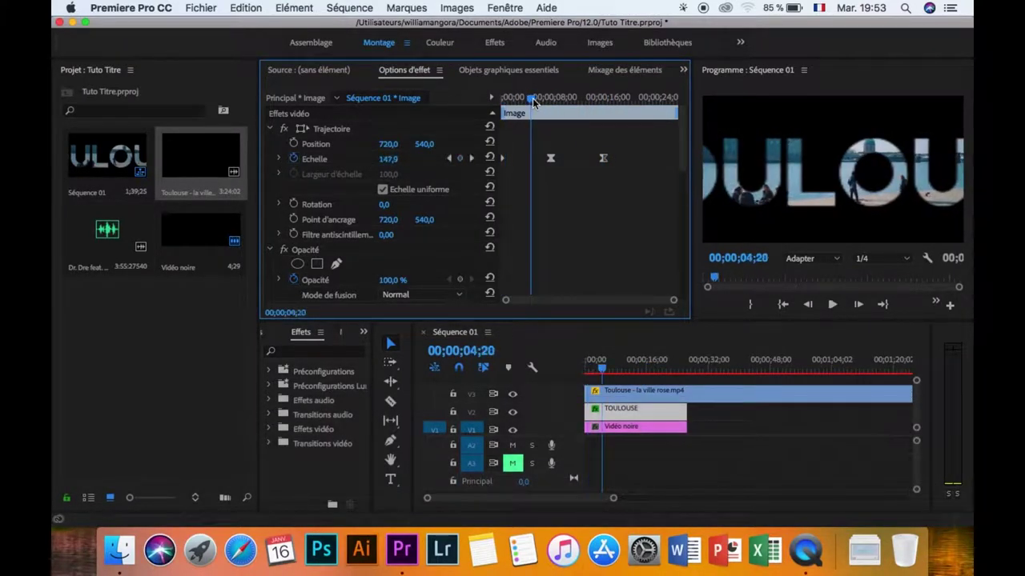
pyautogui.press('space')
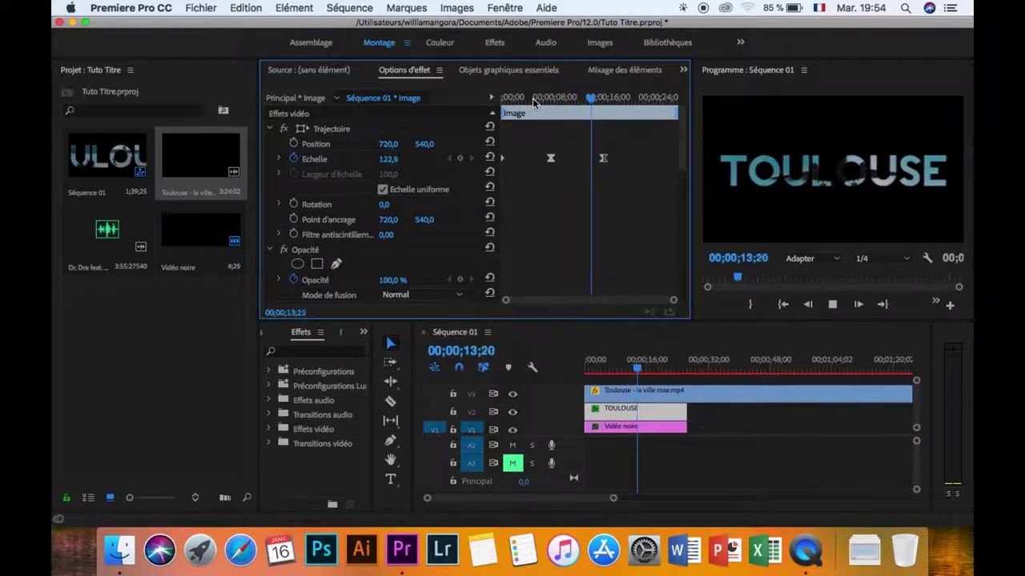
pyautogui.press('space')
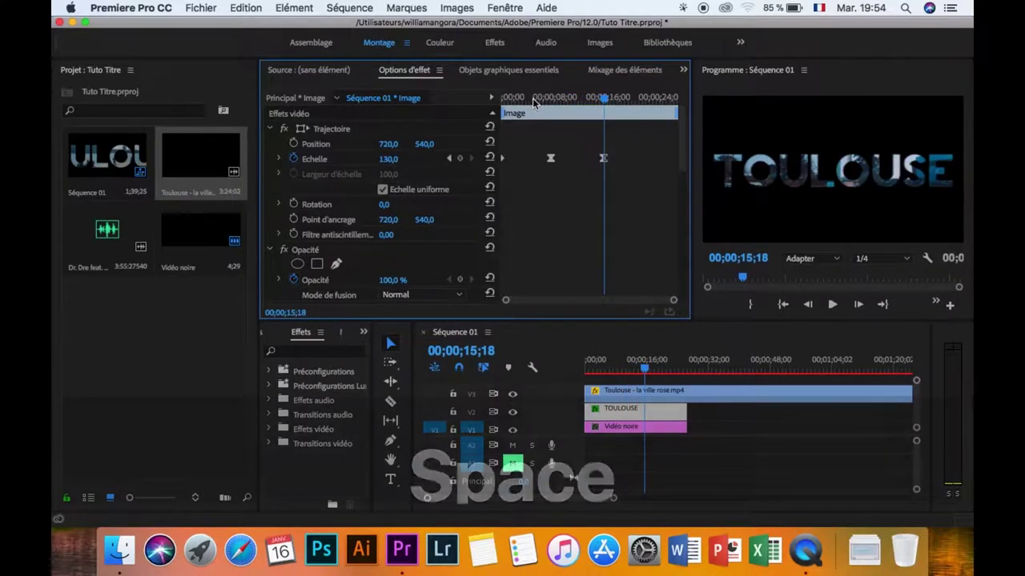
pyautogui.scroll(-5, 671, 249)
pyautogui.scroll(-2, 671, 256)
pyautogui.scroll(6, 673, 264)
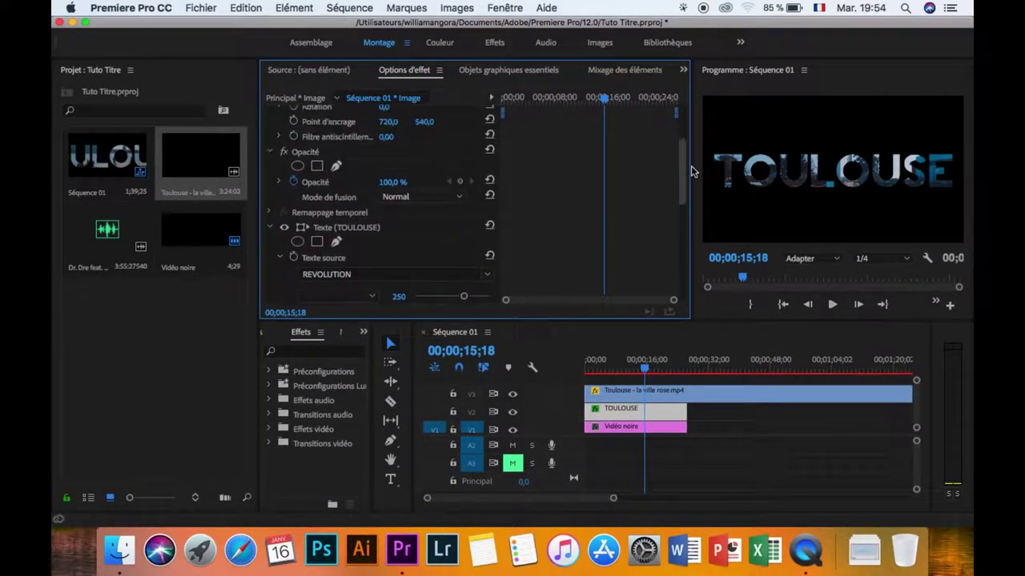
pyautogui.scroll(5, 677, 122)
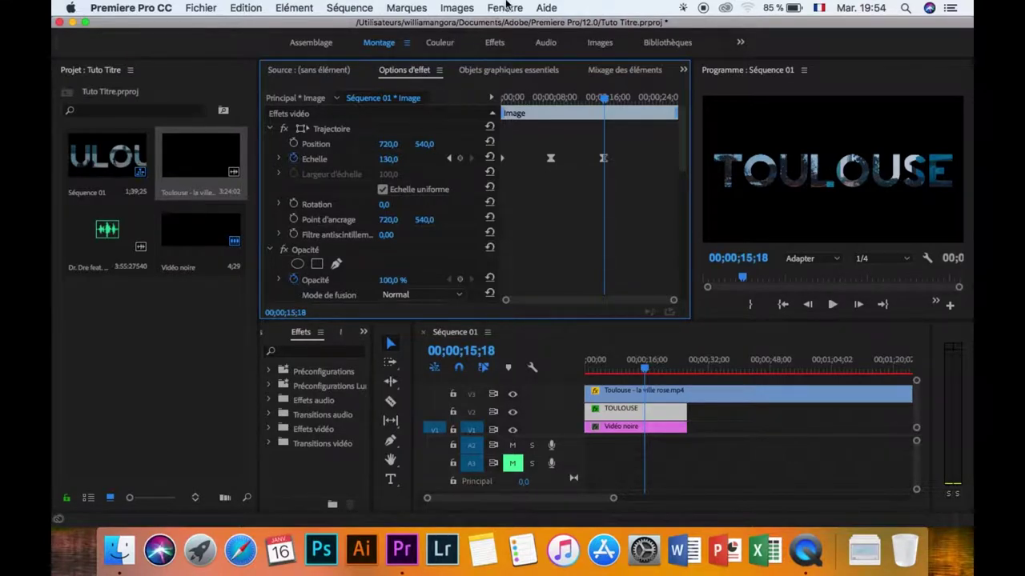
pyautogui.click(493, 42)
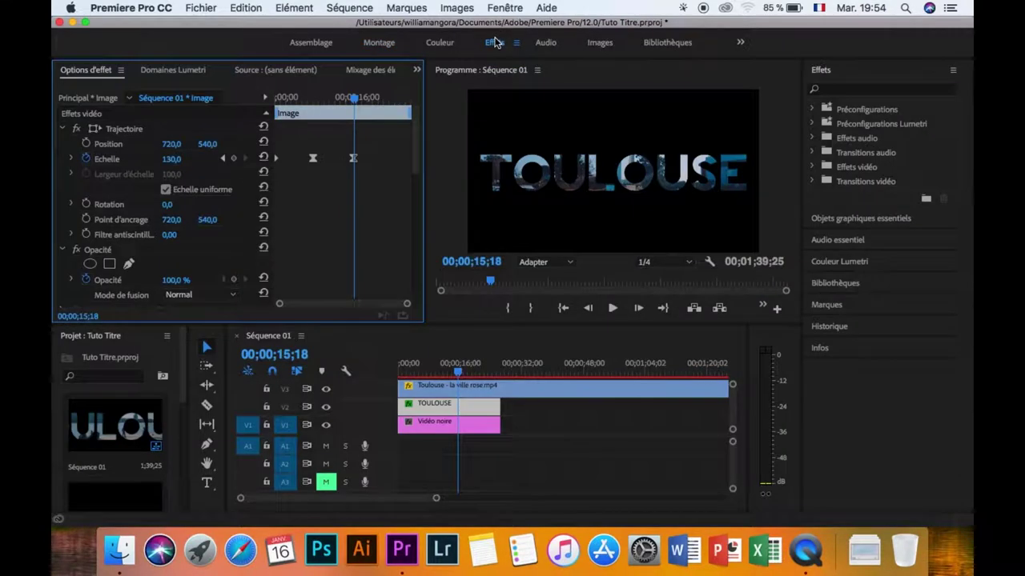
pyautogui.click(378, 44)
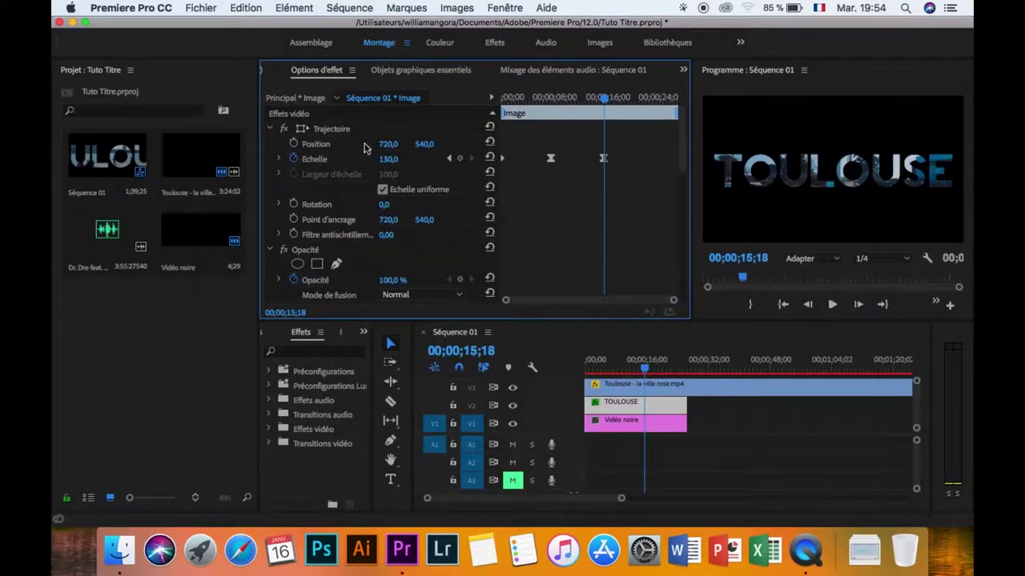
# - Enlarge the program monitor, search the effects for "teinte" and apply the Teinte effect to the TOULOUSE title clip
pyautogui.moveTo(691, 155); pyautogui.dragTo(492, 158)
pyautogui.click(312, 365)
pyautogui.click(299, 354)
pyautogui.write('teinte')
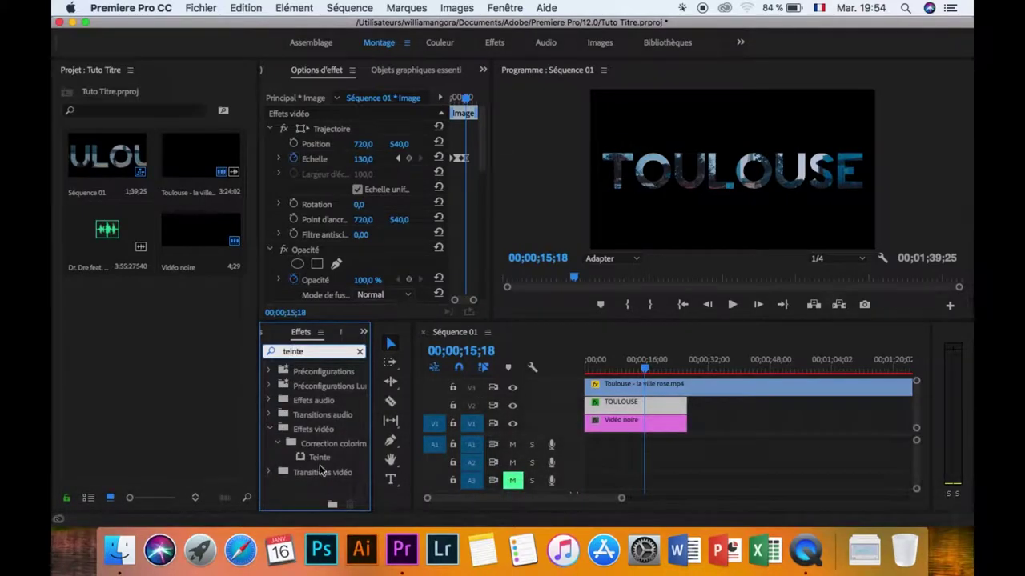
pyautogui.click(318, 458)
pyautogui.moveTo(318, 464); pyautogui.dragTo(612, 408)
pyautogui.moveTo(484, 154); pyautogui.dragTo(492, 302)
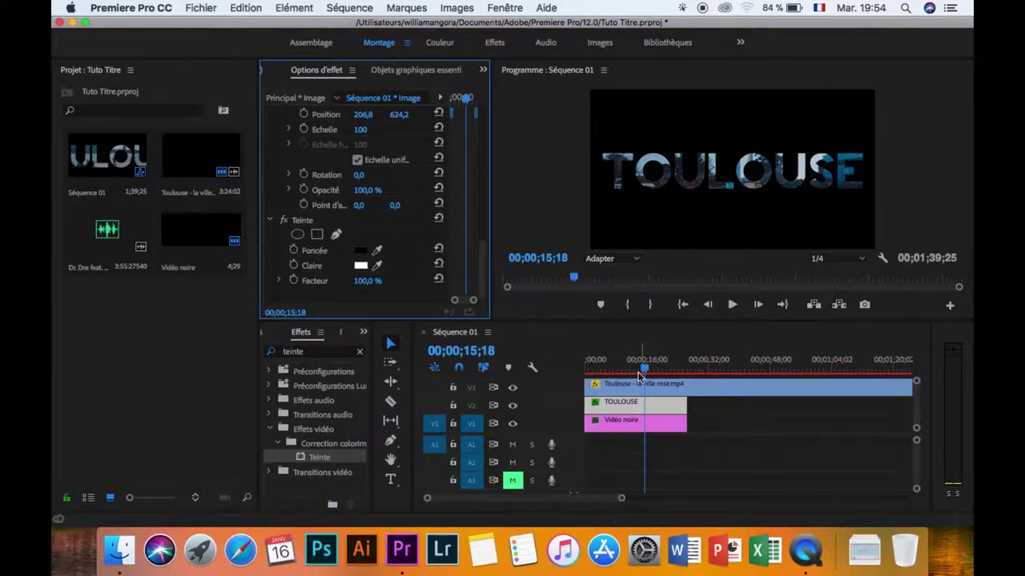
# - Enable keyframing for the Teinte effect's Claire colour at the start of the sequence, widening the keyframe area
pyautogui.moveTo(640, 375); pyautogui.dragTo(581, 372)
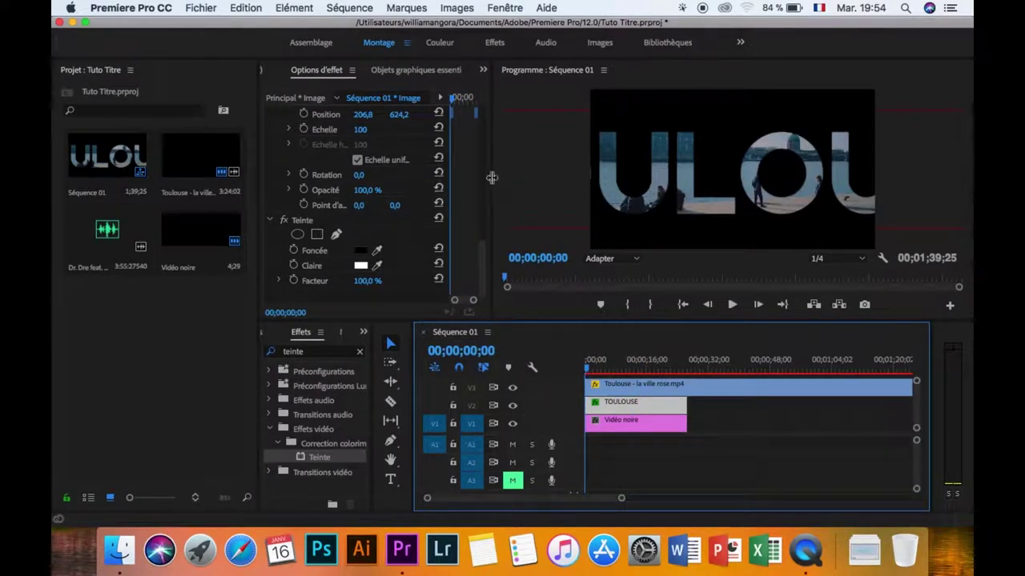
pyautogui.moveTo(493, 176); pyautogui.dragTo(591, 171)
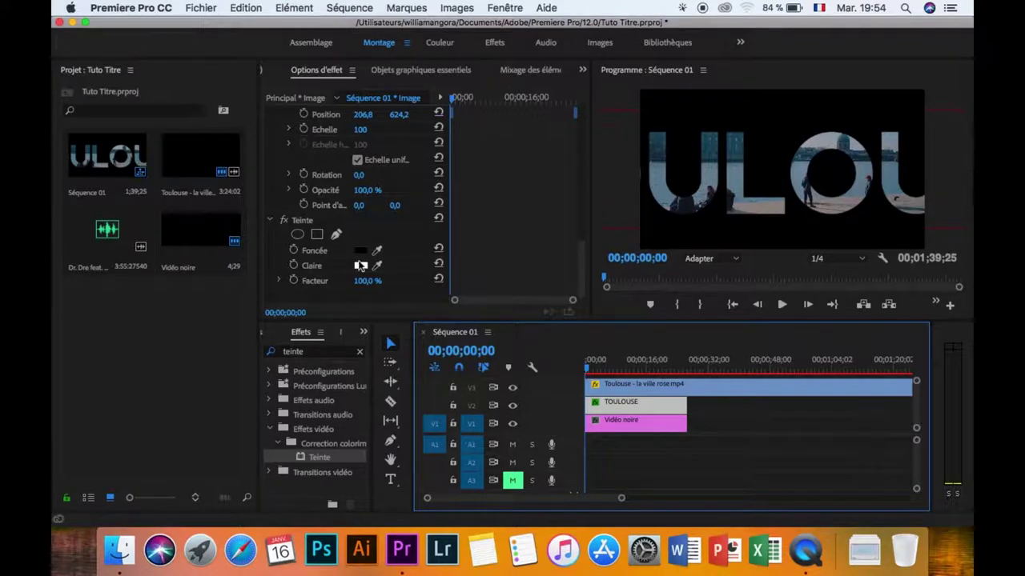
pyautogui.click(293, 268)
# - Play on to 00;00;06;09 and set the Claire colour there to green 86D827 as a second keyframe
pyautogui.press('space')
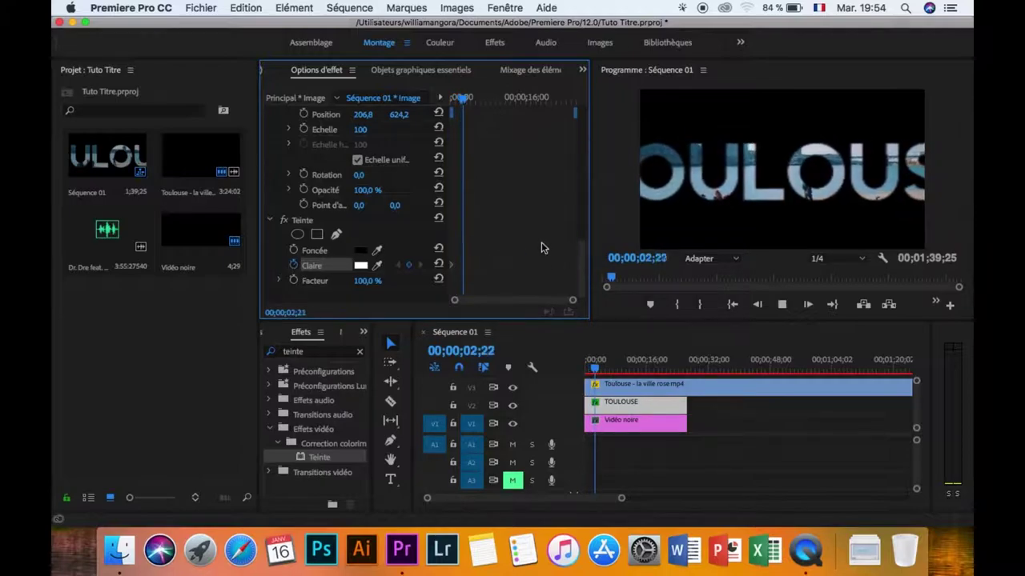
pyautogui.scroll(3, 541, 244)
pyautogui.scroll(-3, 541, 244)
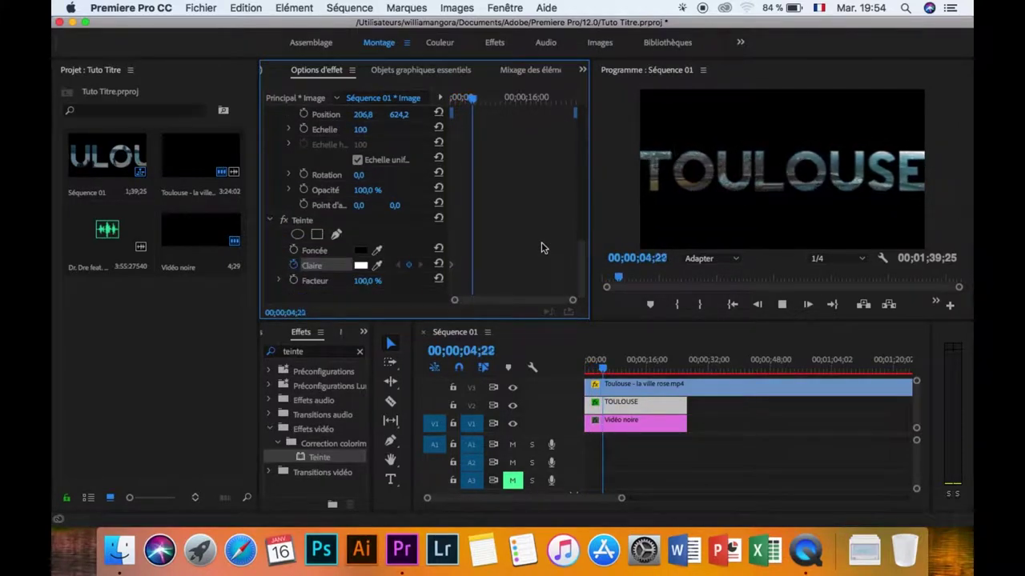
pyautogui.press('space')
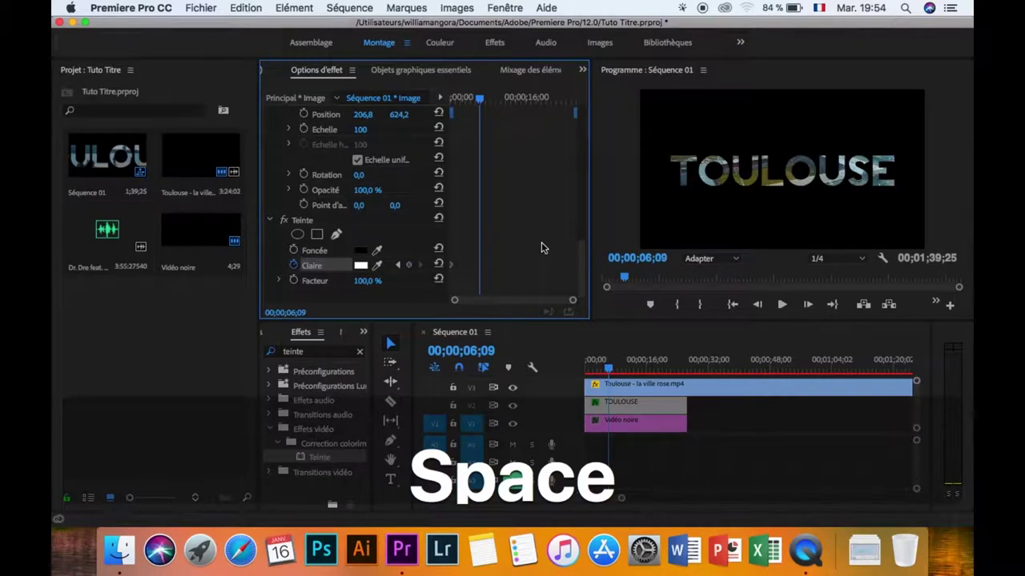
pyautogui.click(361, 266)
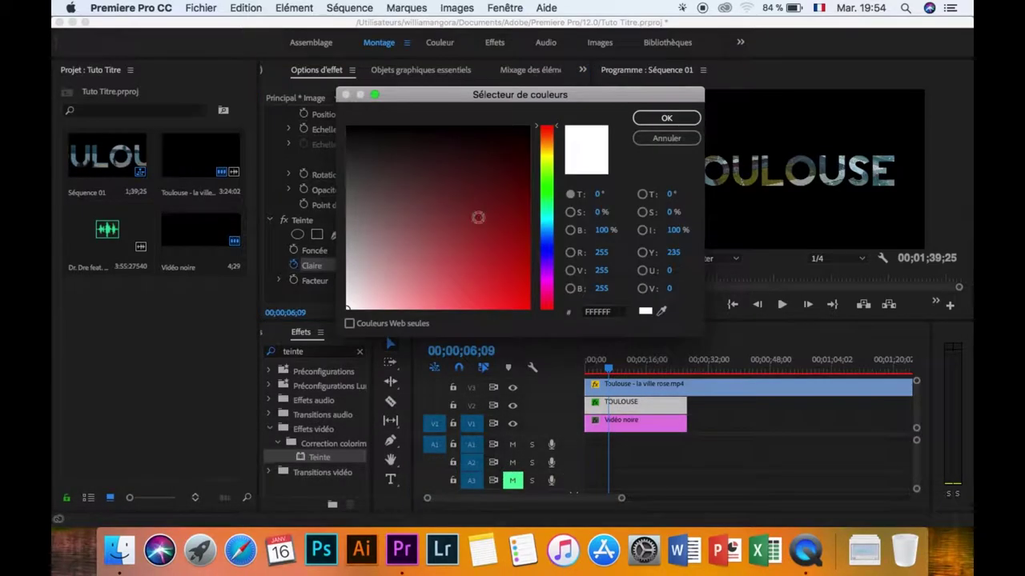
pyautogui.moveTo(501, 206); pyautogui.dragTo(489, 254)
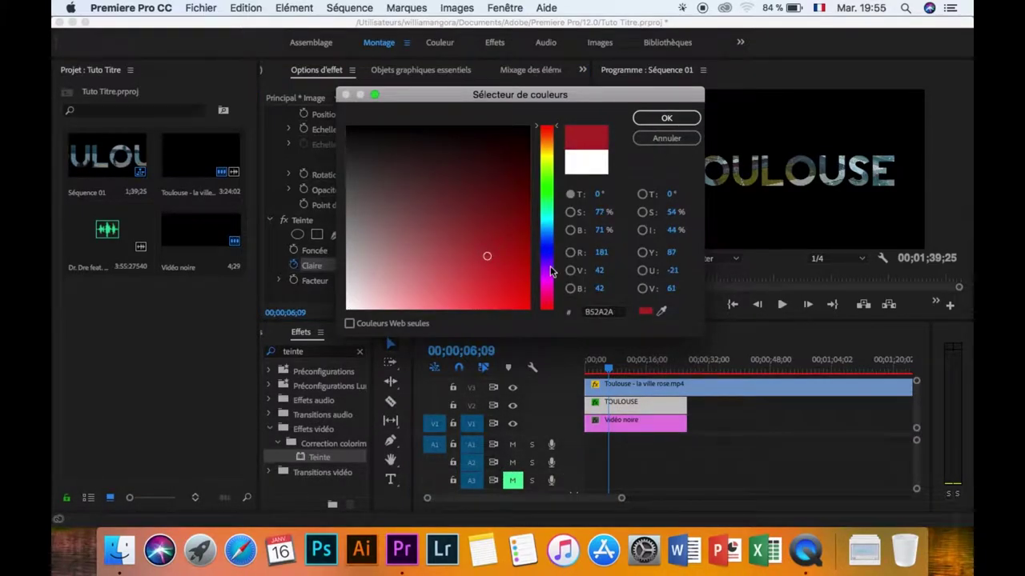
pyautogui.click(547, 203)
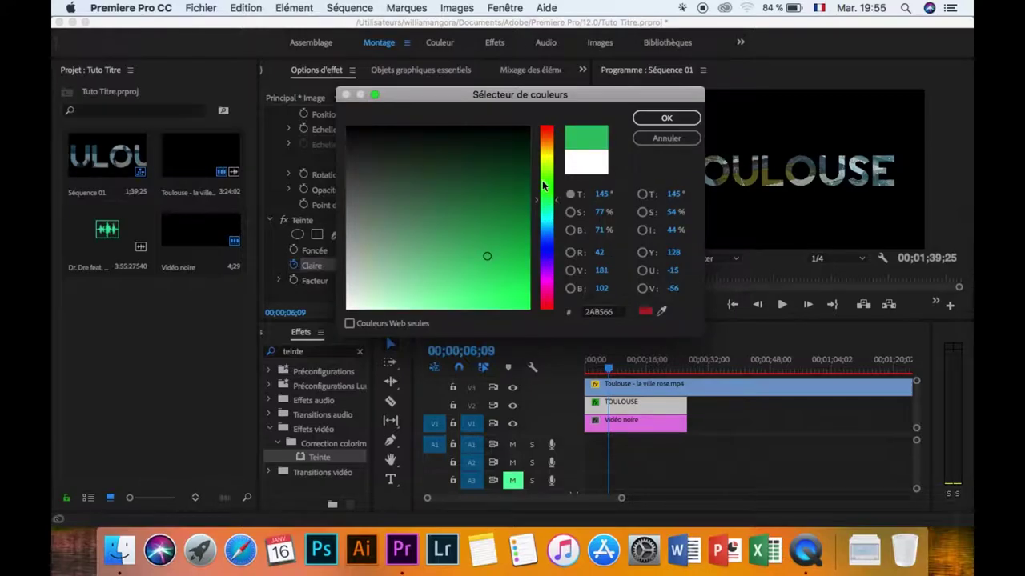
pyautogui.click(542, 169)
pyautogui.moveTo(522, 211); pyautogui.dragTo(497, 282)
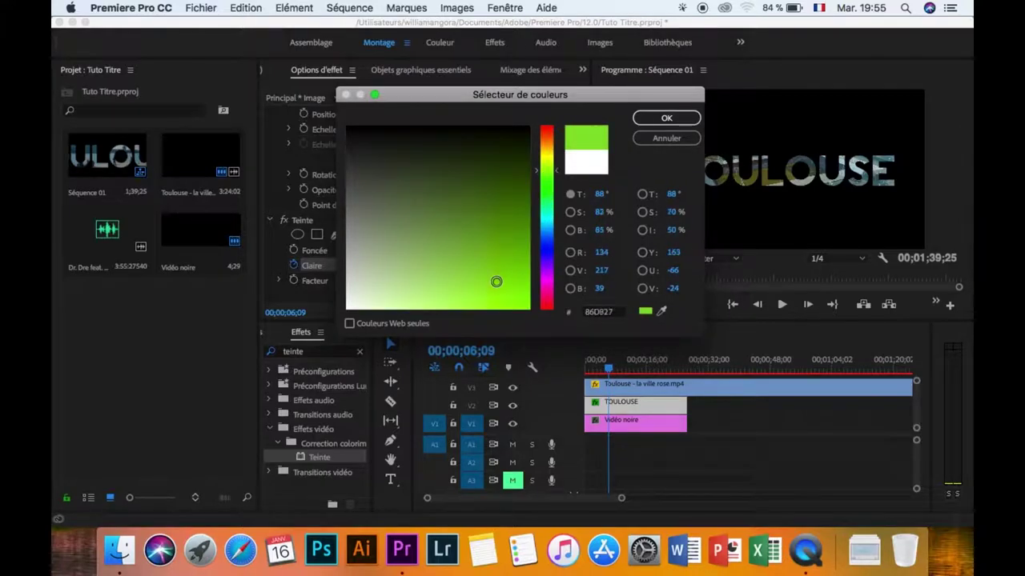
pyautogui.click(667, 119)
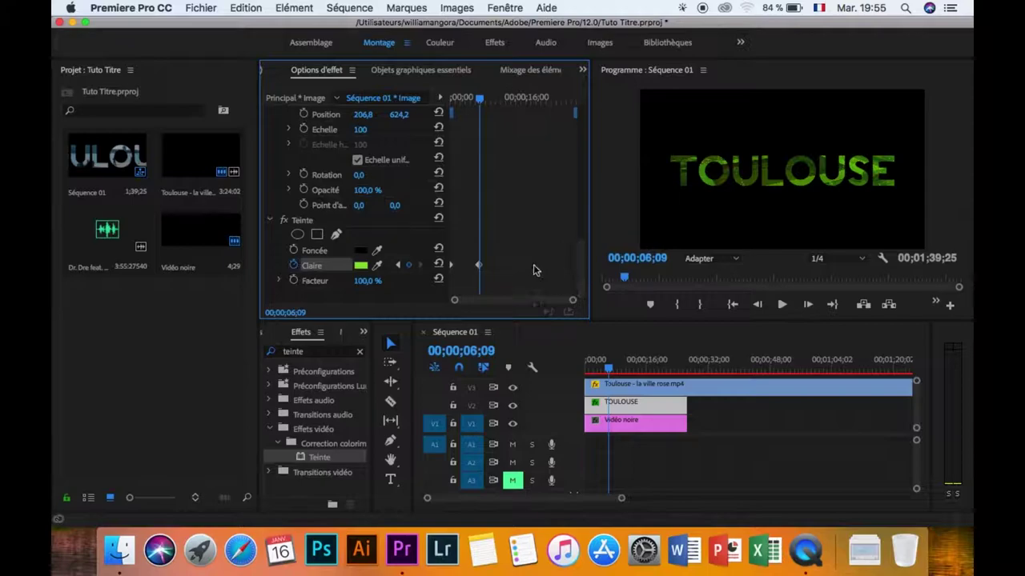
# - Replay the title from the start to check the colour change from white to green
pyautogui.moveTo(480, 107); pyautogui.dragTo(437, 104)
pyautogui.press('space')
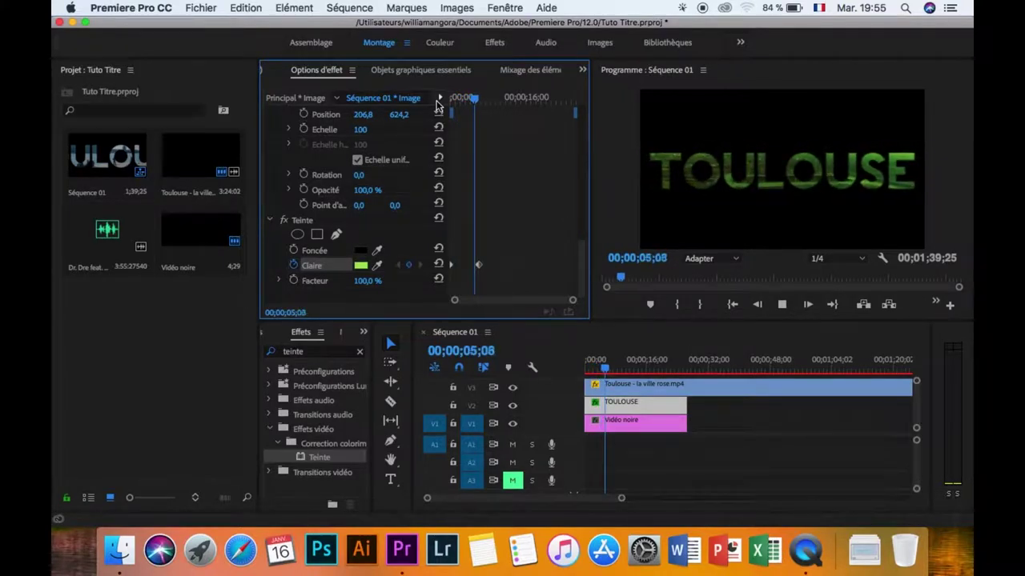
pyautogui.press('space')
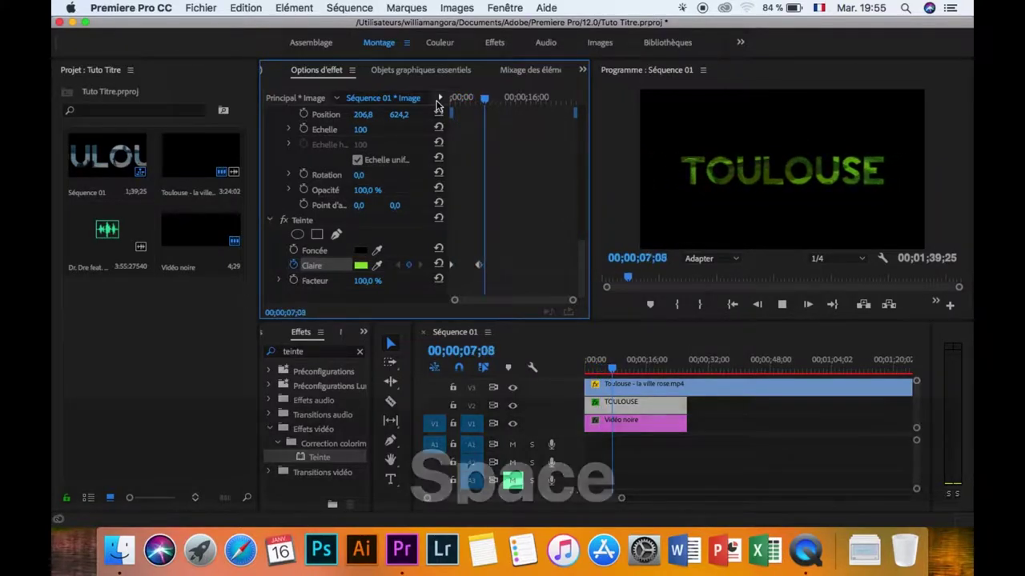
# - Add a blue Claire colour keyframe to the title's Teinte effect at 00;00;13;14
pyautogui.moveTo(491, 102); pyautogui.dragTo(513, 100)
pyautogui.scroll(3, 513, 147)
pyautogui.scroll(-3, 477, 177)
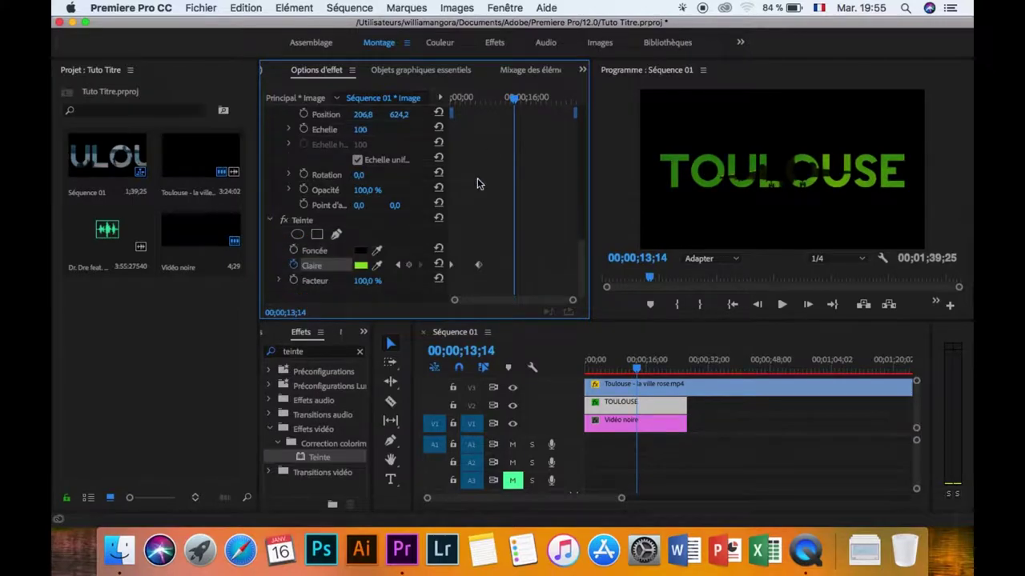
pyautogui.click(379, 265)
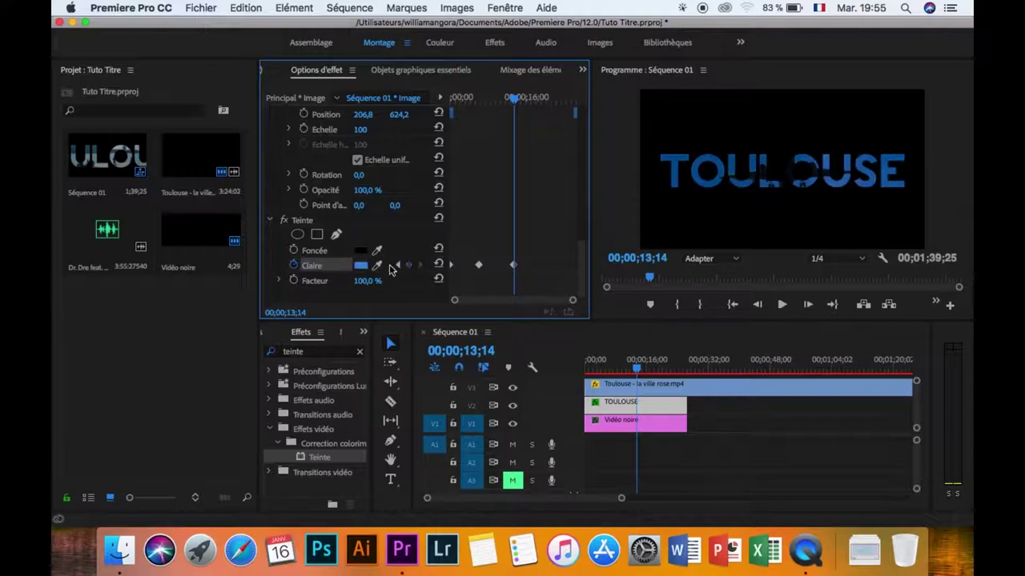
# - Add a Claire keyframe in red E91335 at 00;00;09;25, between the green and blue ones, and replay the sequence from the start
pyautogui.moveTo(514, 107); pyautogui.dragTo(496, 110)
pyautogui.click(358, 268)
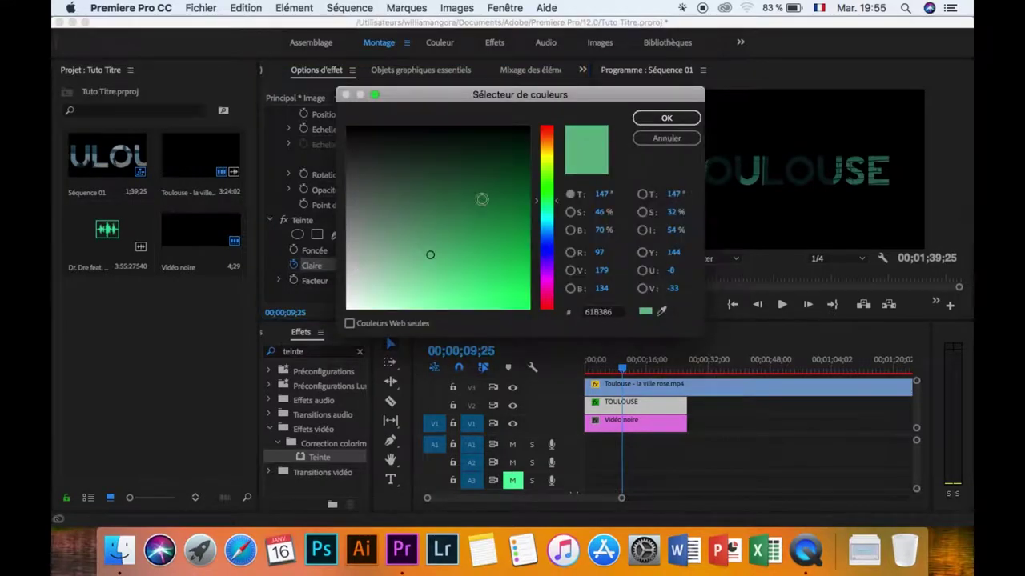
pyautogui.click(543, 308)
pyautogui.click(514, 293)
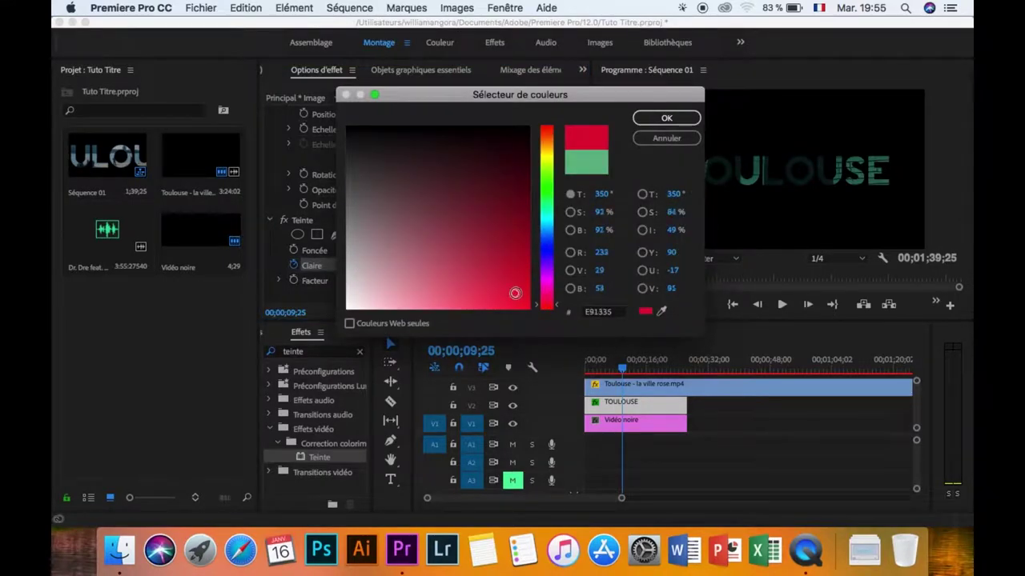
pyautogui.click(662, 120)
pyautogui.moveTo(618, 369); pyautogui.dragTo(578, 368)
pyautogui.press('space')
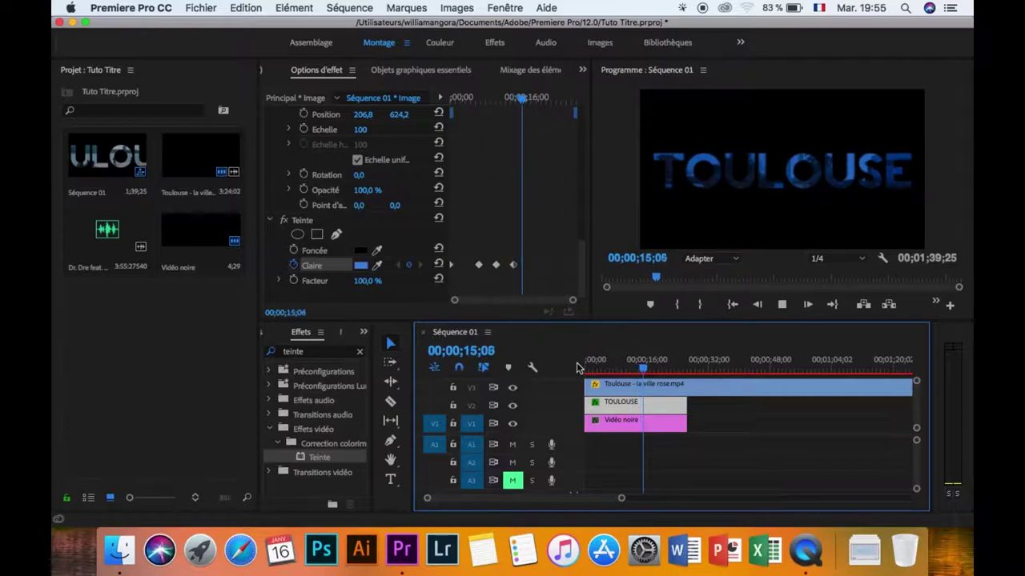
# - Add a white FFFFFF Claire keyframe after the blue one and move it to 00;00;25;22, near the title's end
pyautogui.press('space')
pyautogui.press('space')
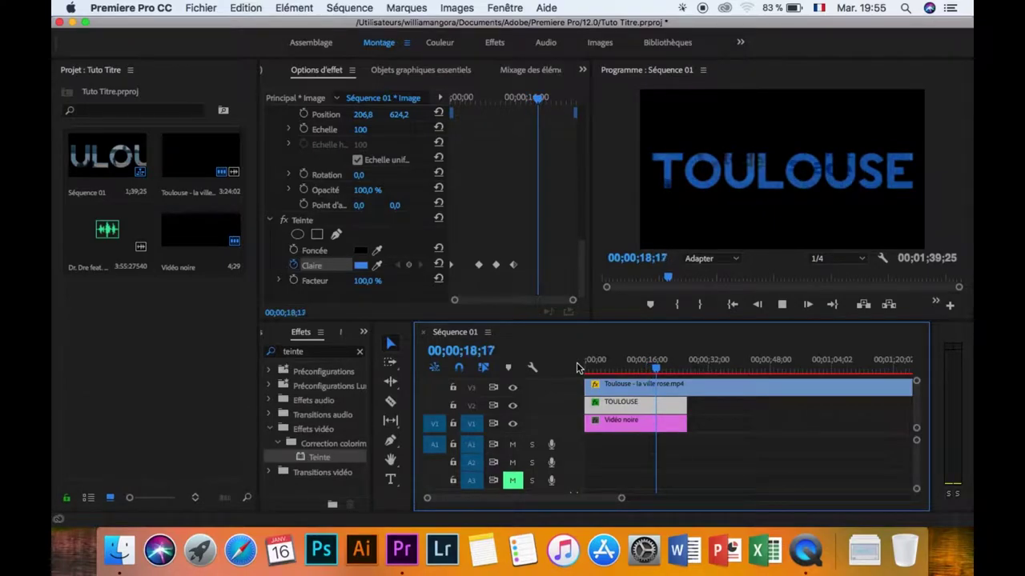
pyautogui.press('space')
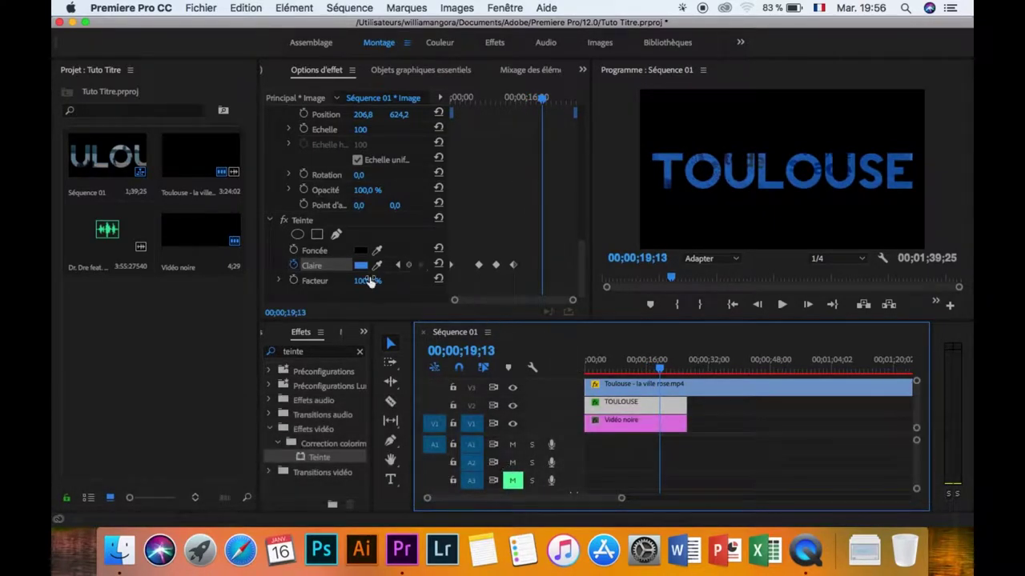
pyautogui.click(361, 267)
pyautogui.moveTo(360, 284); pyautogui.dragTo(324, 323)
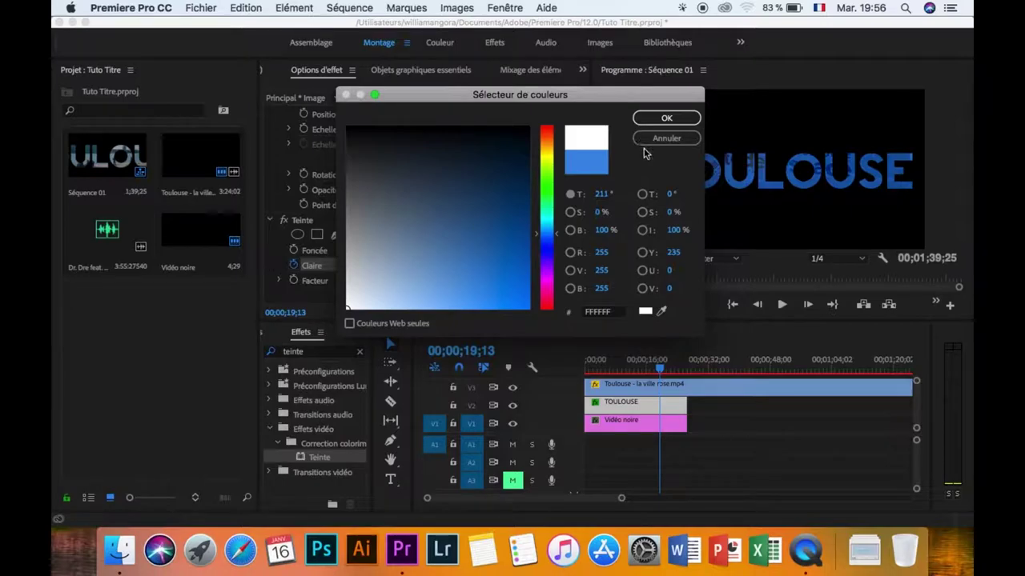
pyautogui.click(663, 118)
pyautogui.press('space')
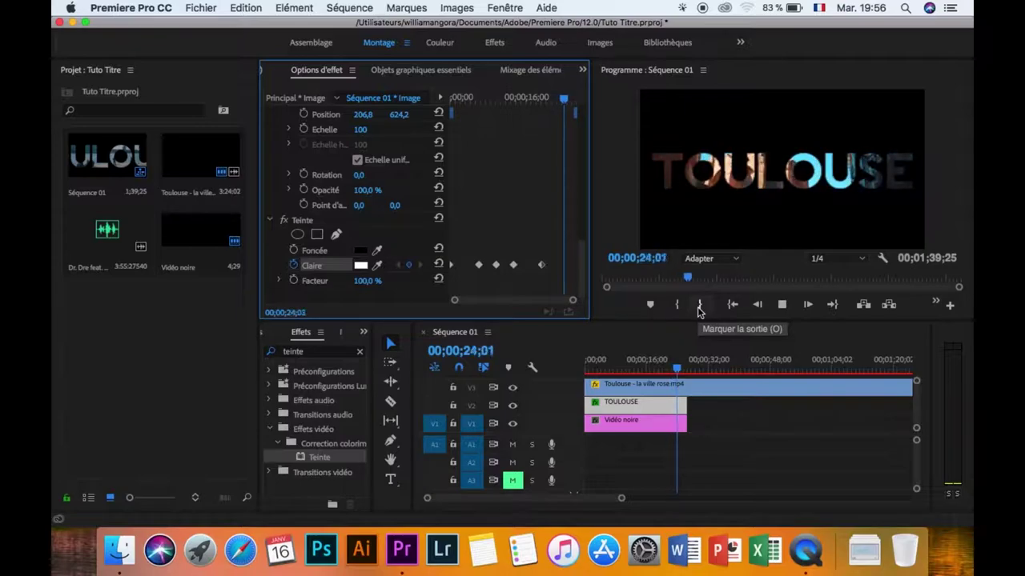
pyautogui.press('space')
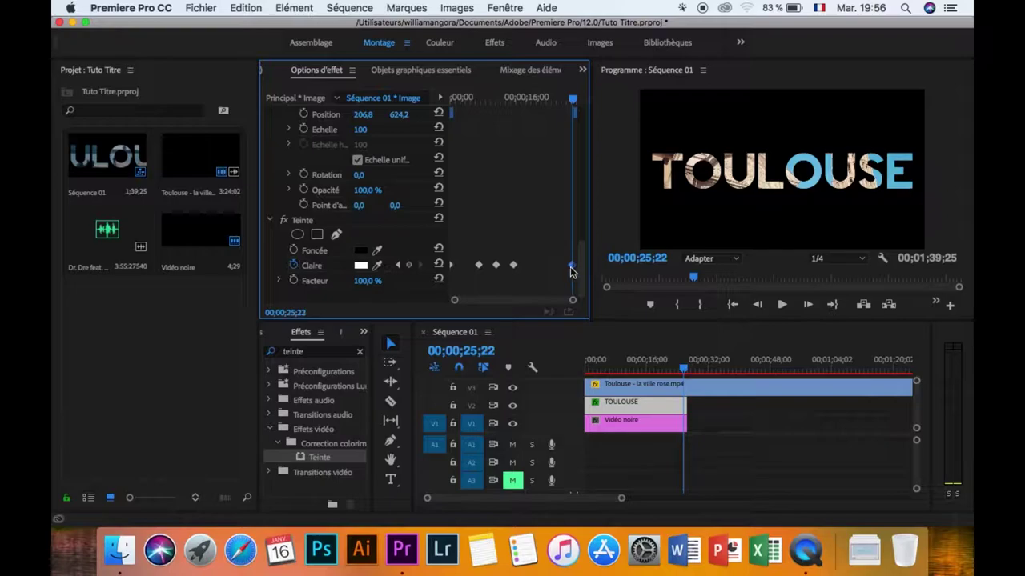
# - Cut the Toulouse footage on V3 where the TOULOUSE title ends and delete the remaining part
pyautogui.press('b')
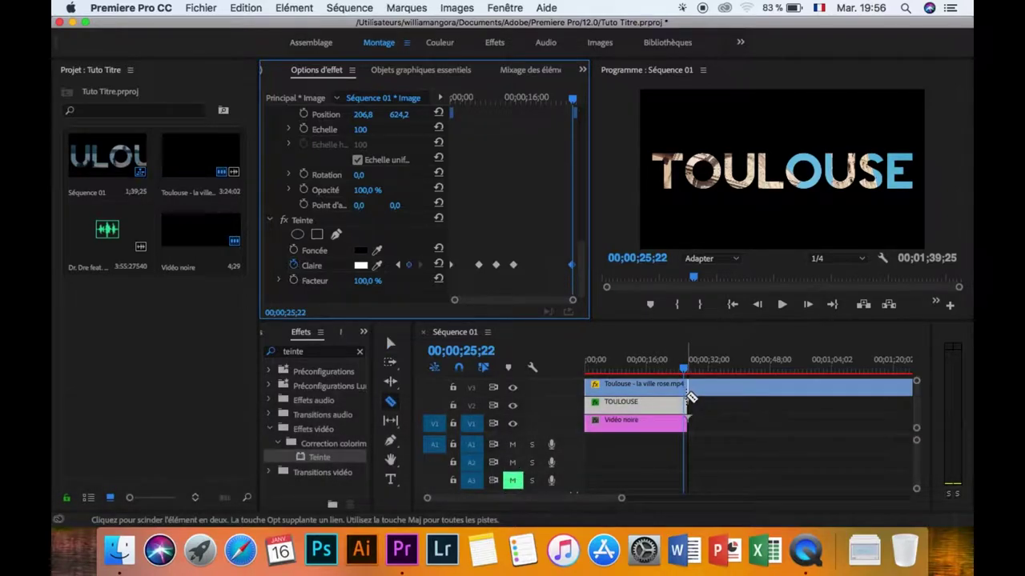
pyautogui.click(691, 390)
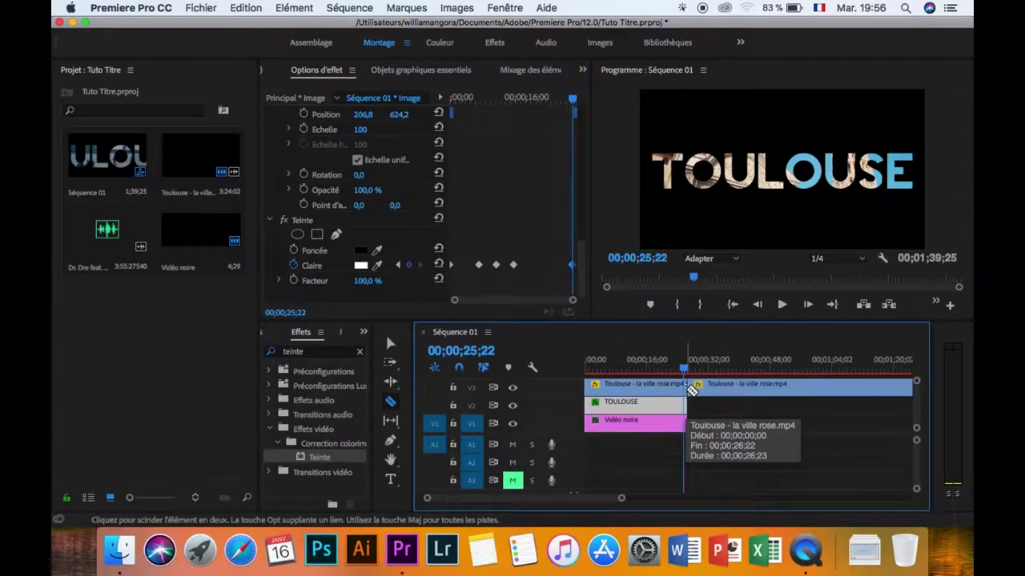
pyautogui.press('a')
pyautogui.click(705, 391)
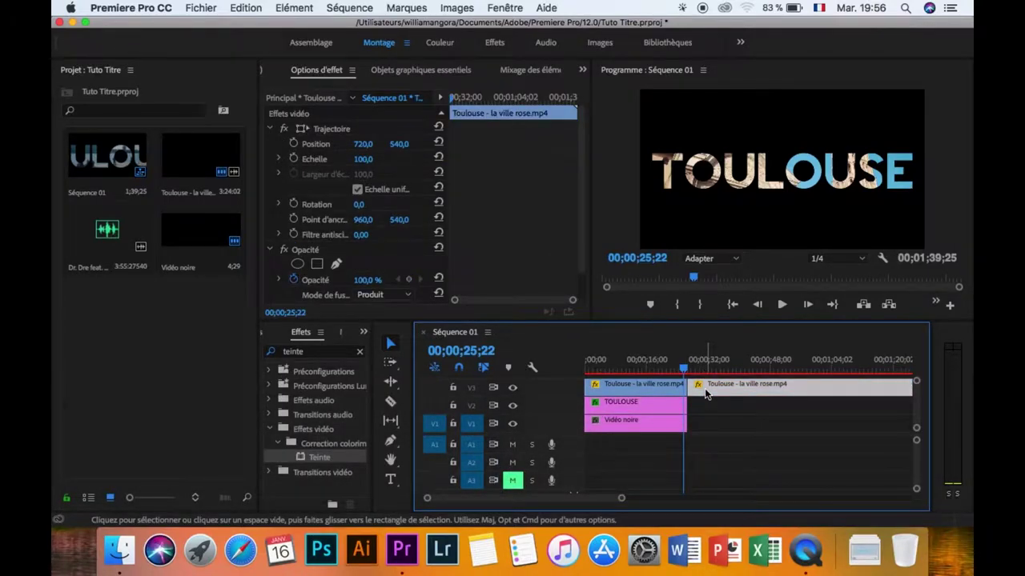
pyautogui.press('BackSpace')
# - Search the effects for fondu and apply Fondu au noir to both ends of the V3 footage and the TOULOUSE title
pyautogui.click(301, 356)
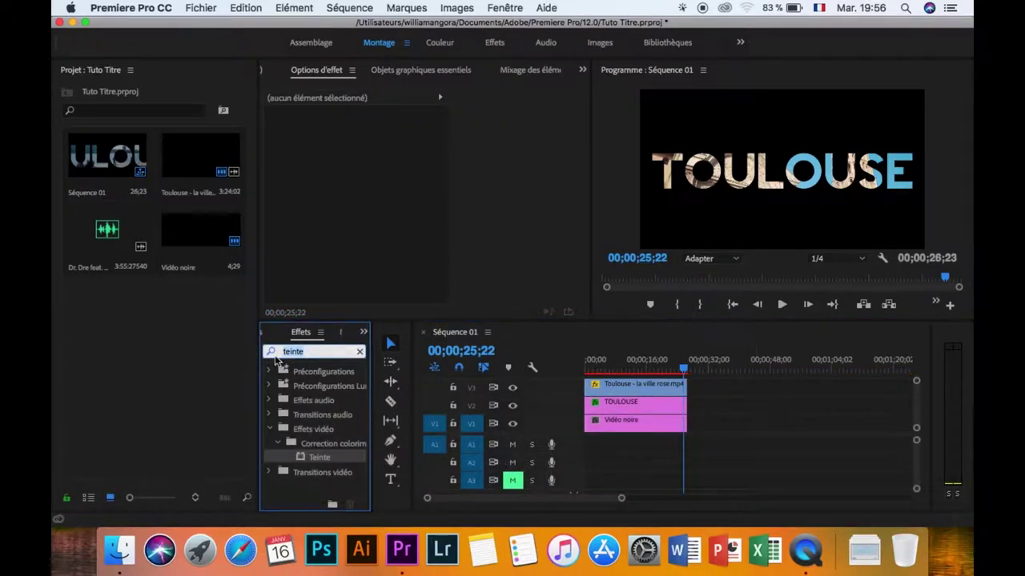
pyautogui.write('fondu')
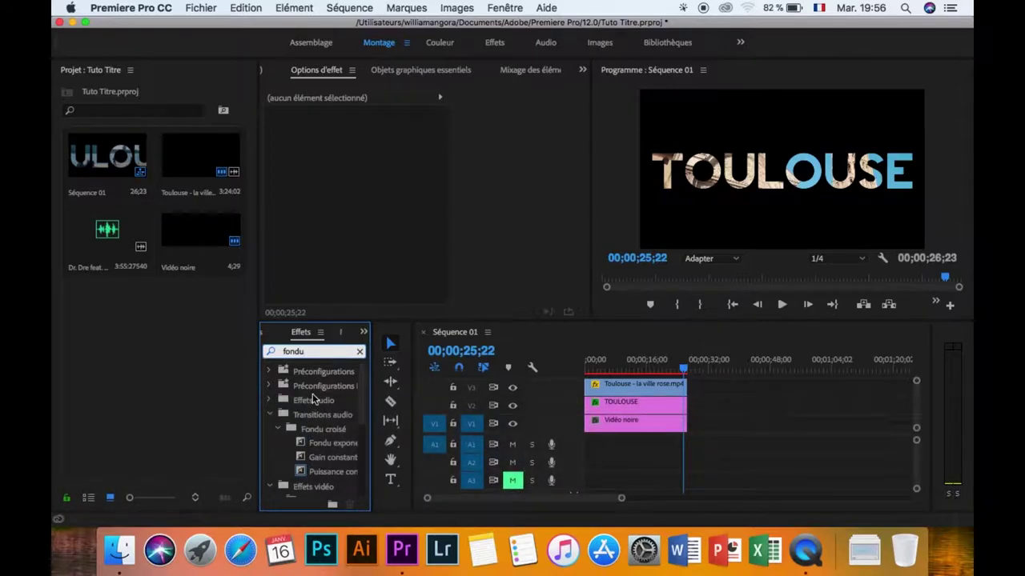
pyautogui.scroll(-5, 314, 398)
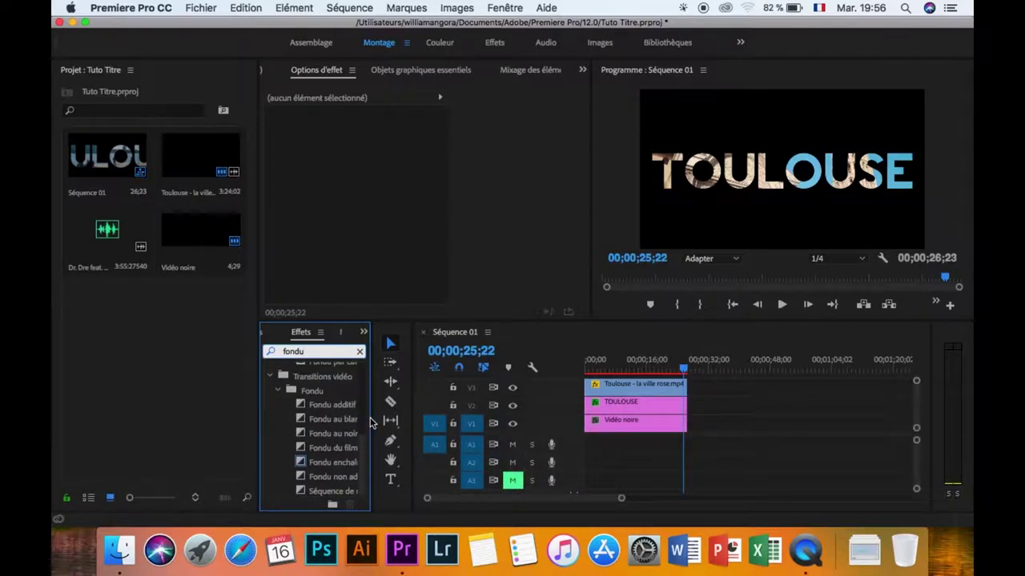
pyautogui.moveTo(370, 417); pyautogui.dragTo(398, 417)
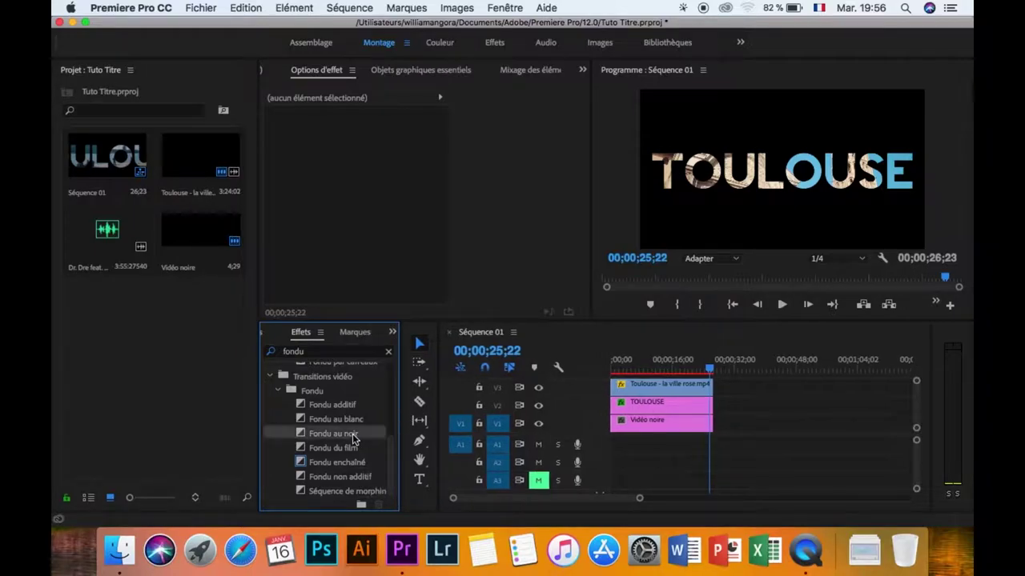
pyautogui.moveTo(551, 425); pyautogui.dragTo(620, 395)
pyautogui.moveTo(362, 435); pyautogui.dragTo(617, 412)
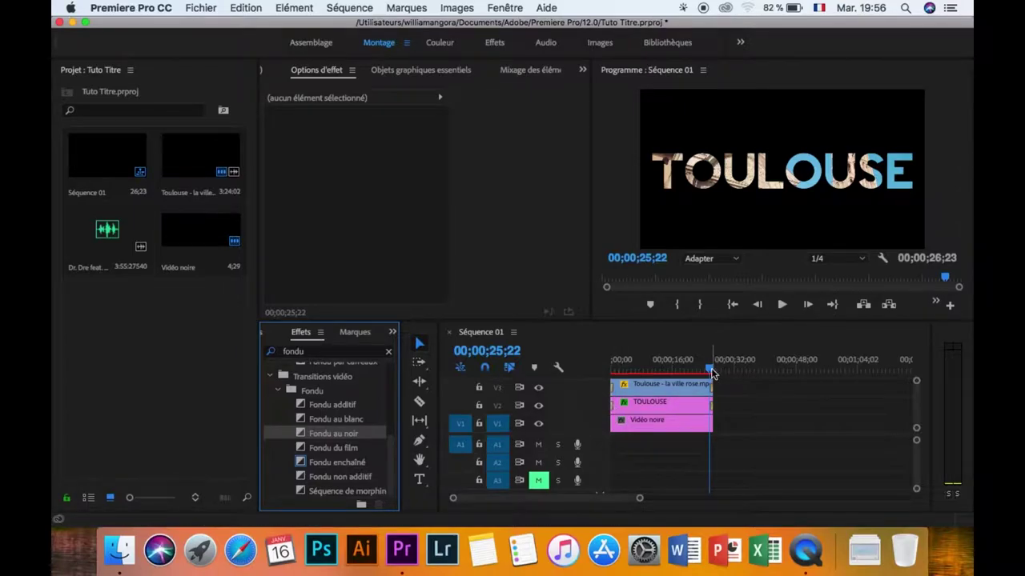
# - Play the beginning and the end of the sequence to check the fades from and to black
pyautogui.click(596, 363)
pyautogui.press('space')
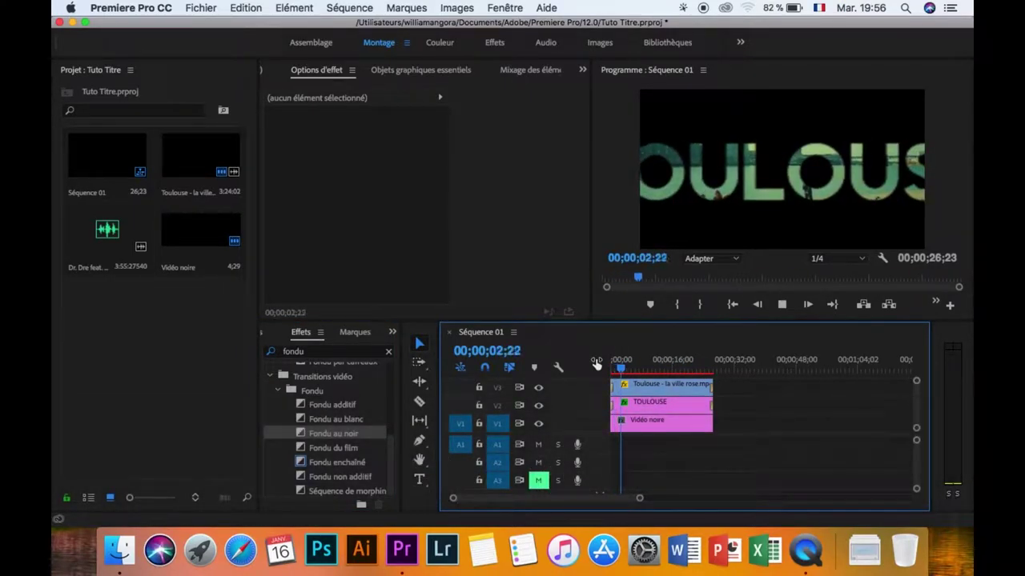
pyautogui.click(705, 371)
pyautogui.press('space')
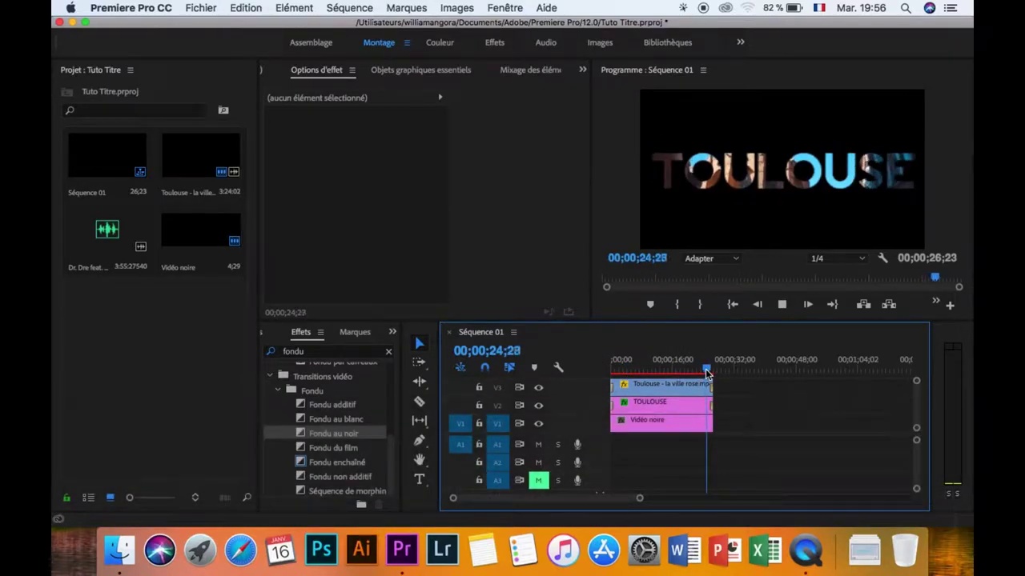
pyautogui.press('space')
pyautogui.press('space')
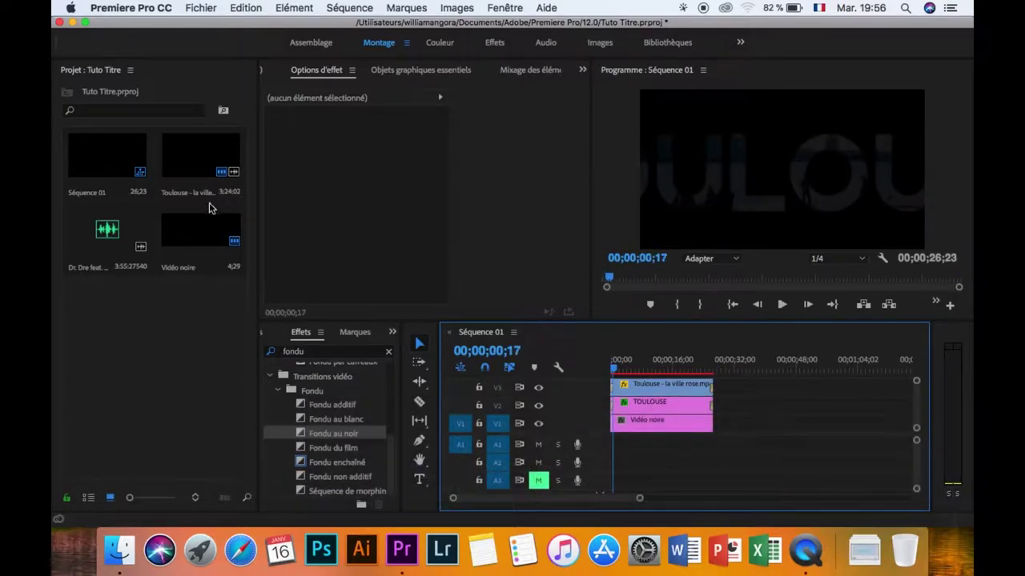
# - Place the Dr. Dre music clip on track A1 at the sequence start and play the sequence with sound
pyautogui.click(105, 234)
pyautogui.moveTo(521, 351); pyautogui.dragTo(601, 371)
pyautogui.press('space')
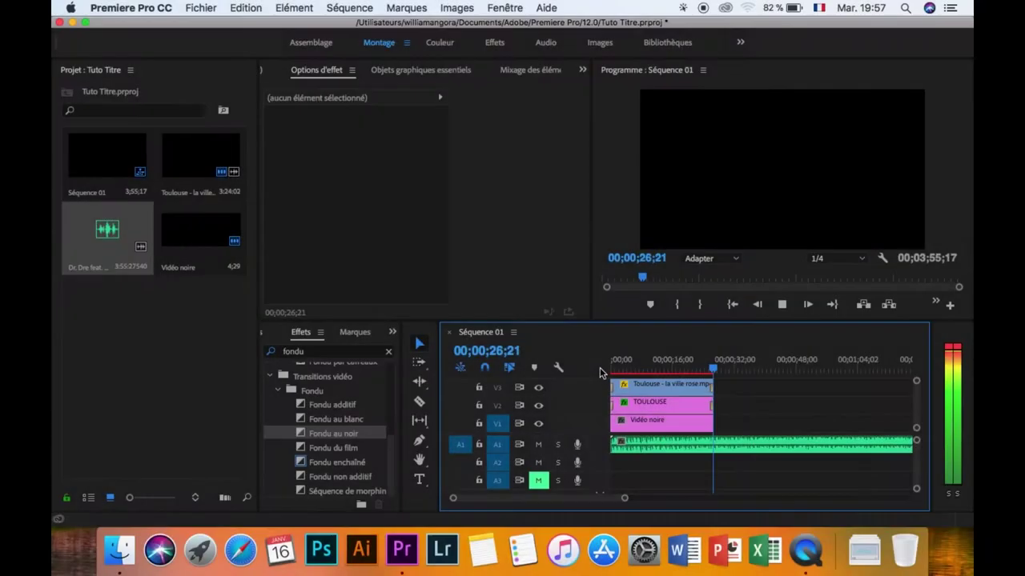
# - Cut the music on A1 at 00;00;27;20, just past the title's end, and delete the remainder
pyautogui.press('space')
pyautogui.press('b')
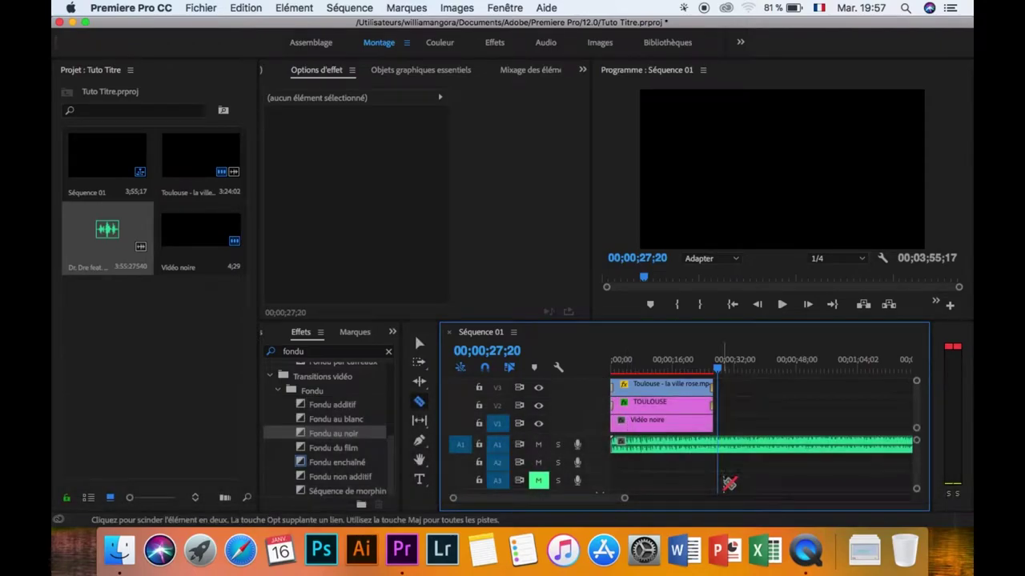
pyautogui.press('a')
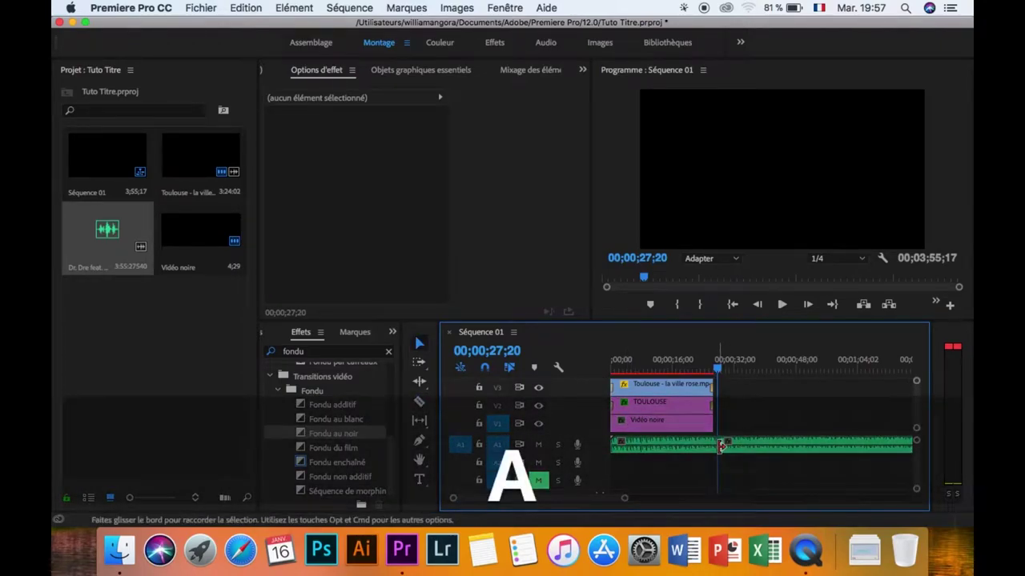
pyautogui.click(751, 445)
pyautogui.press('BackSpace')
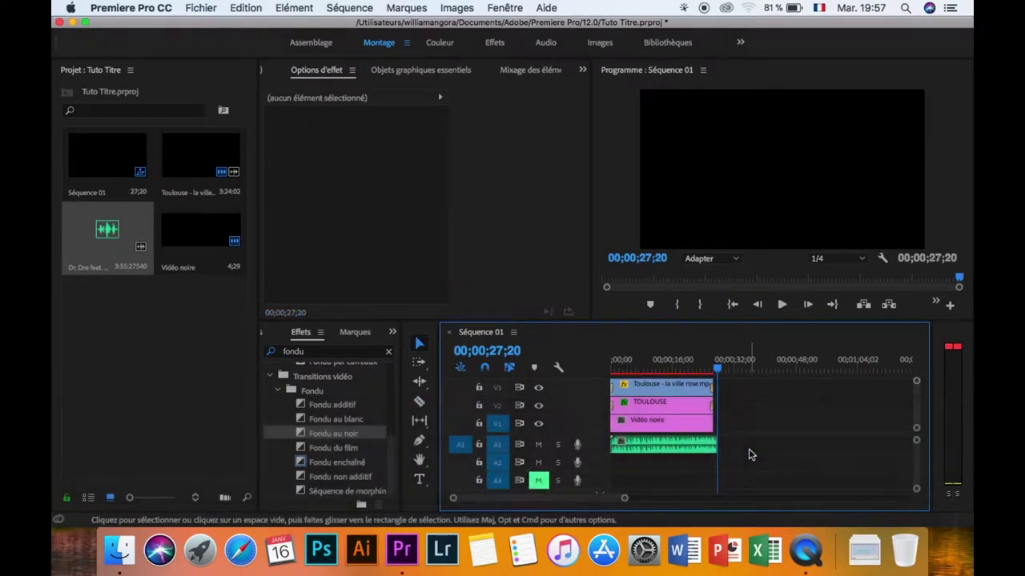
# - Set up a media export of Séquence 01 in H.264 with the Export Facebook preset and send it to the encoding queue
pyautogui.click(200, 7)
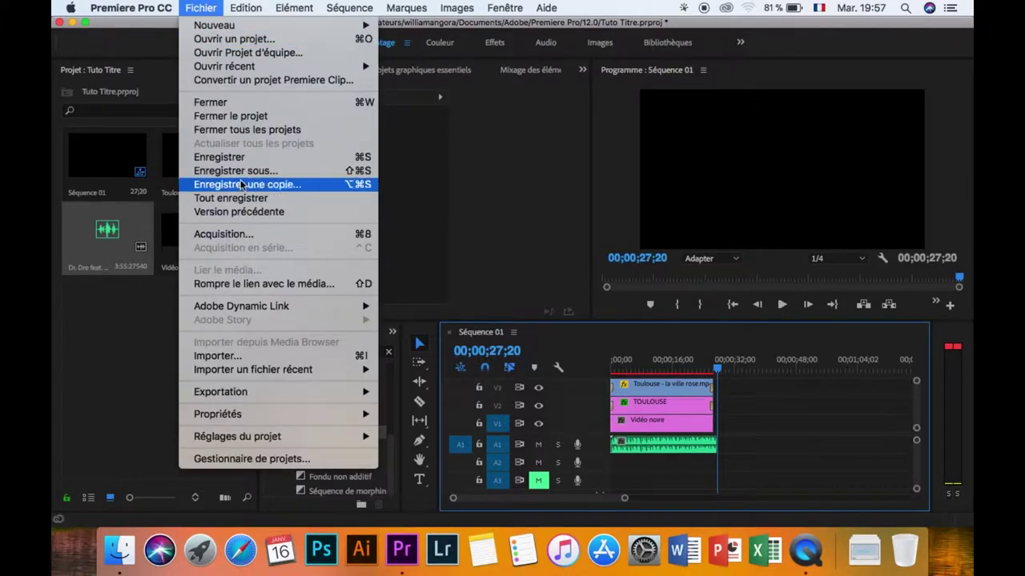
pyautogui.moveTo(377, 393)
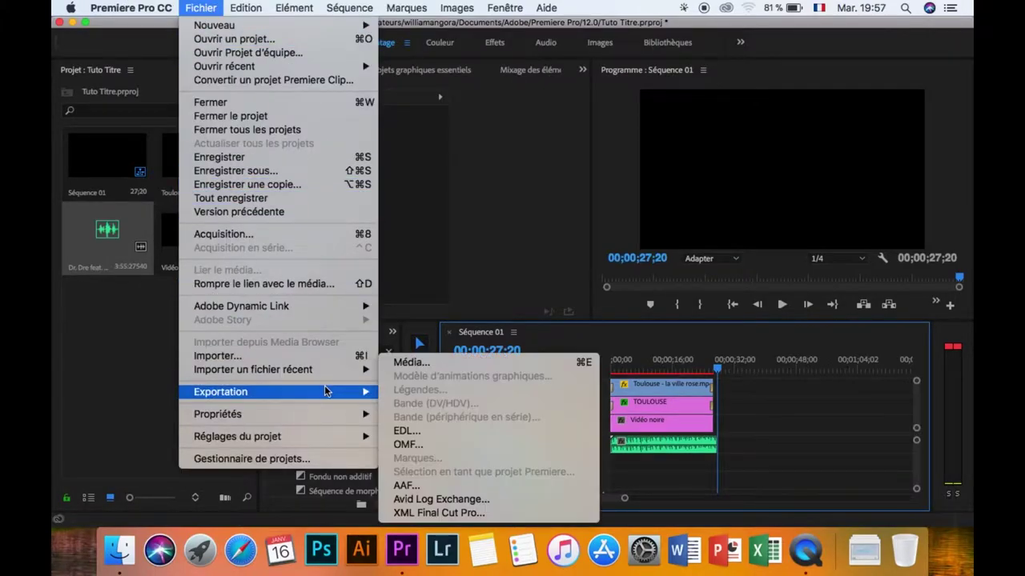
pyautogui.click(411, 367)
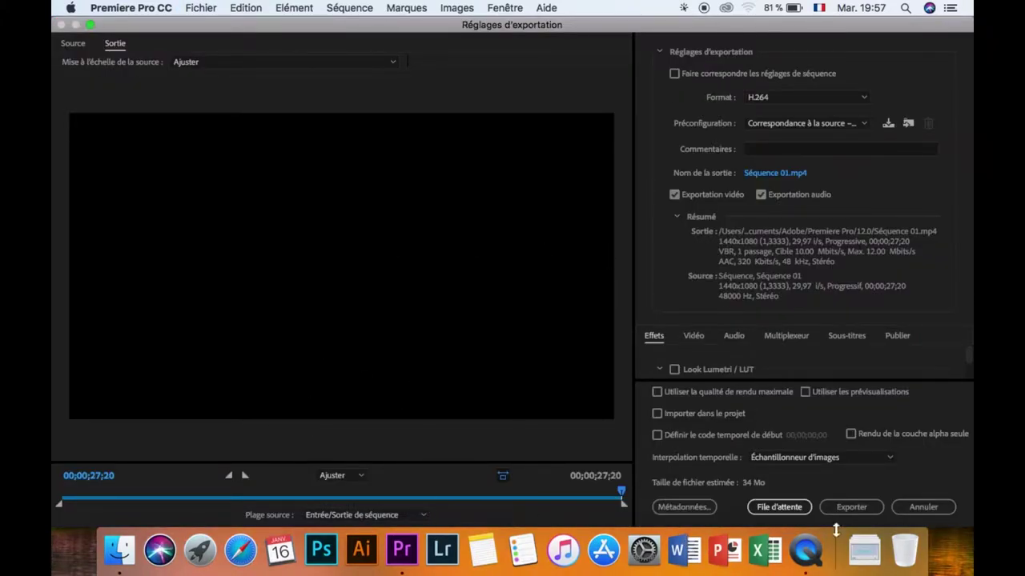
pyautogui.click(813, 124)
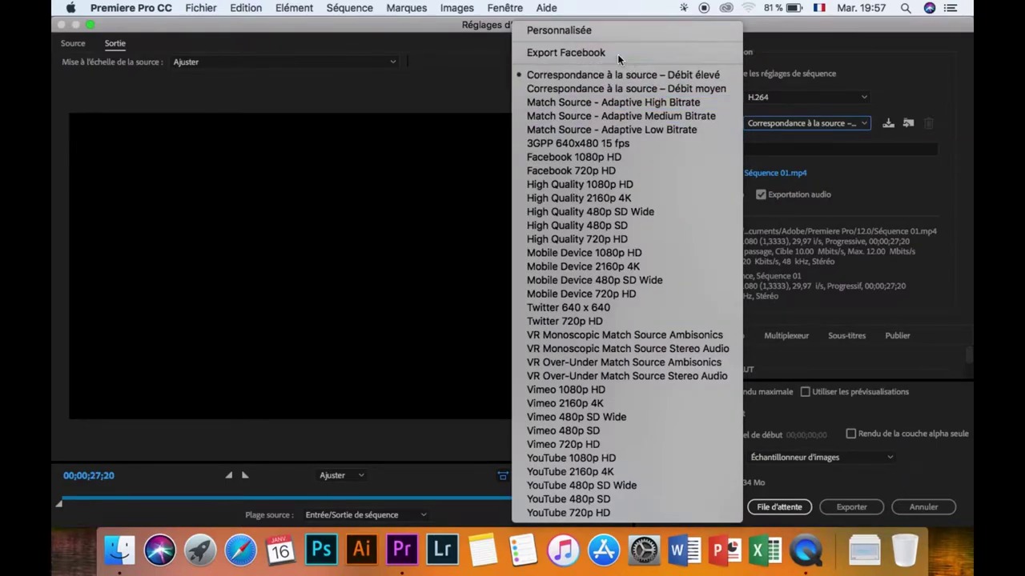
pyautogui.click(618, 55)
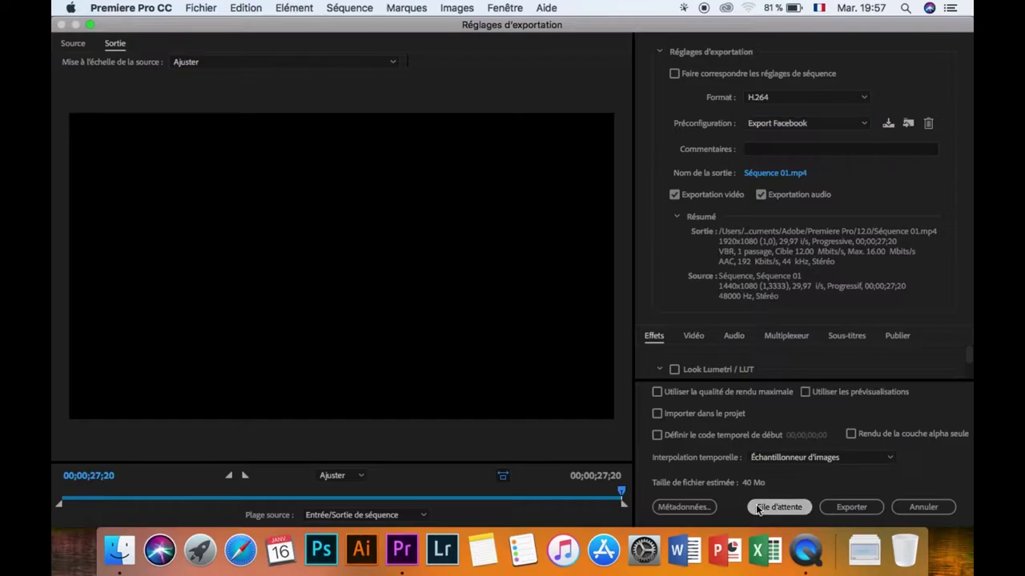
pyautogui.click(758, 508)
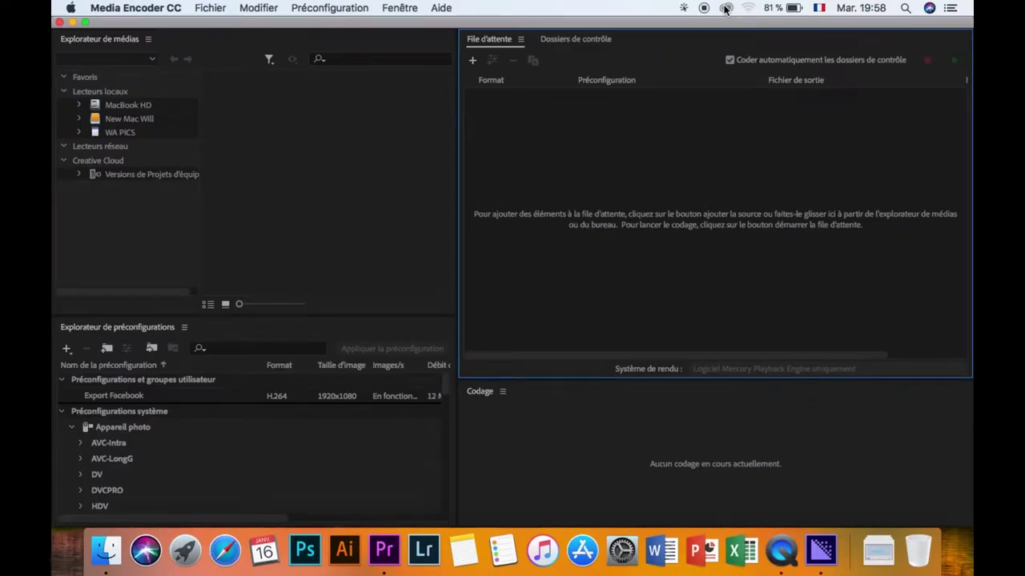
# - Start the Séquence 01 encoding in Media Encoder, switch briefly to Premiere Pro, and return to follow the render
pyautogui.click(615, 37)
pyautogui.click(488, 38)
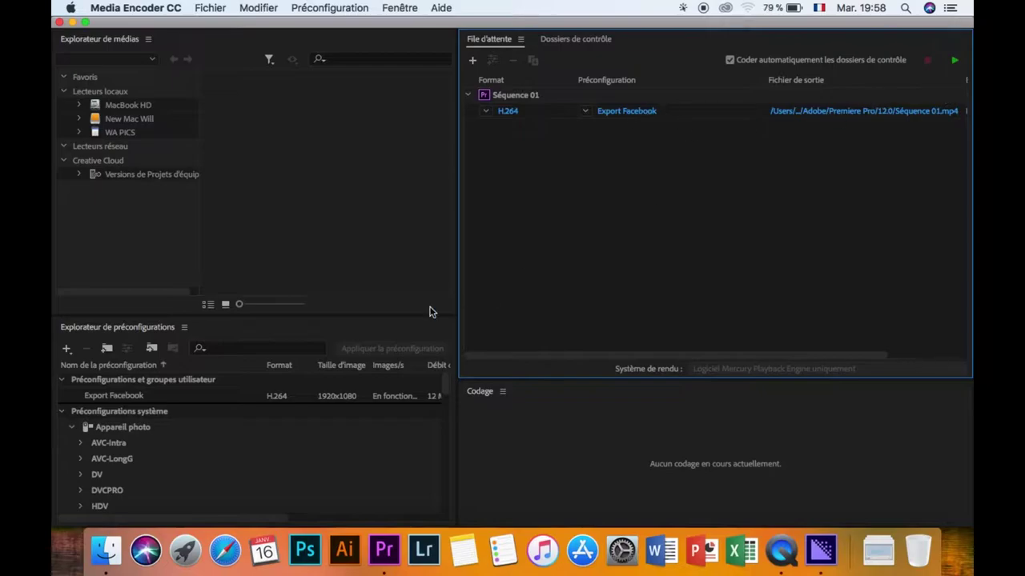
pyautogui.click(955, 59)
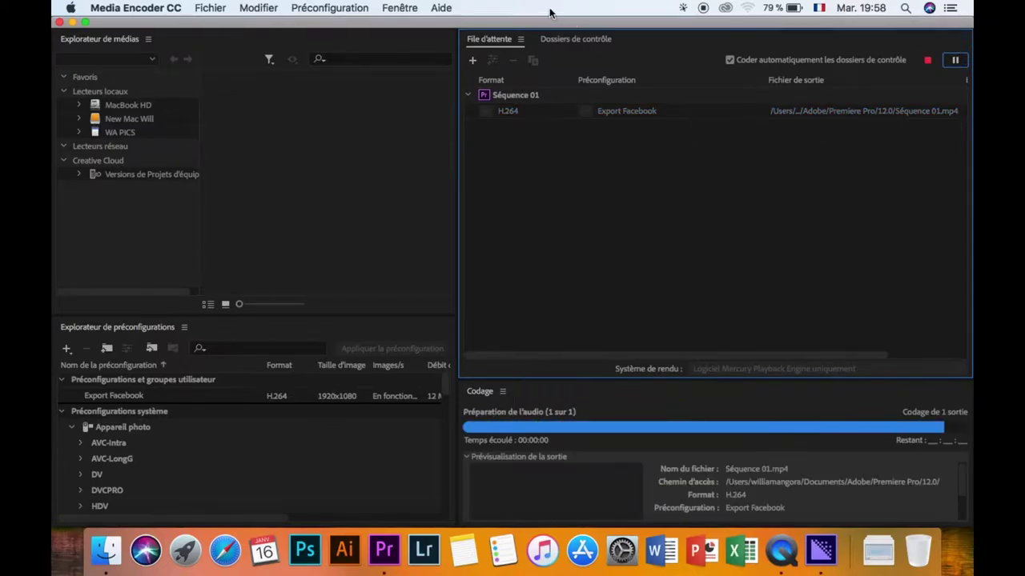
pyautogui.click(384, 550)
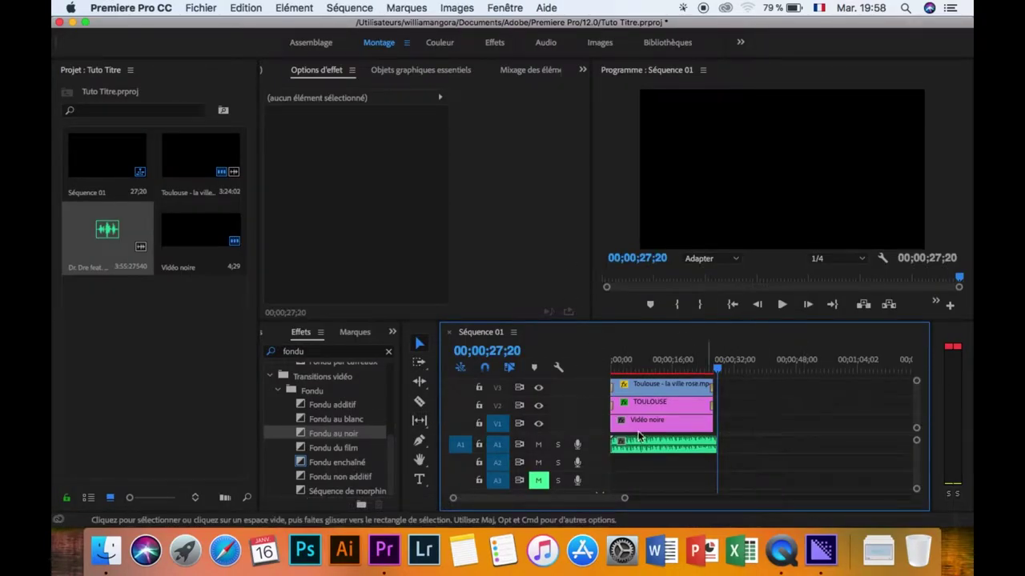
pyautogui.click(821, 549)
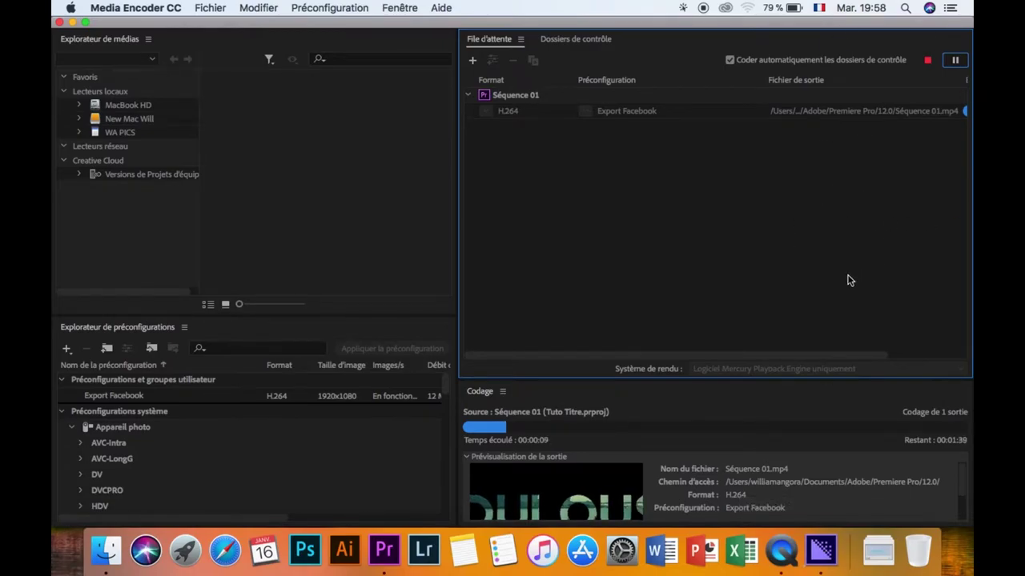